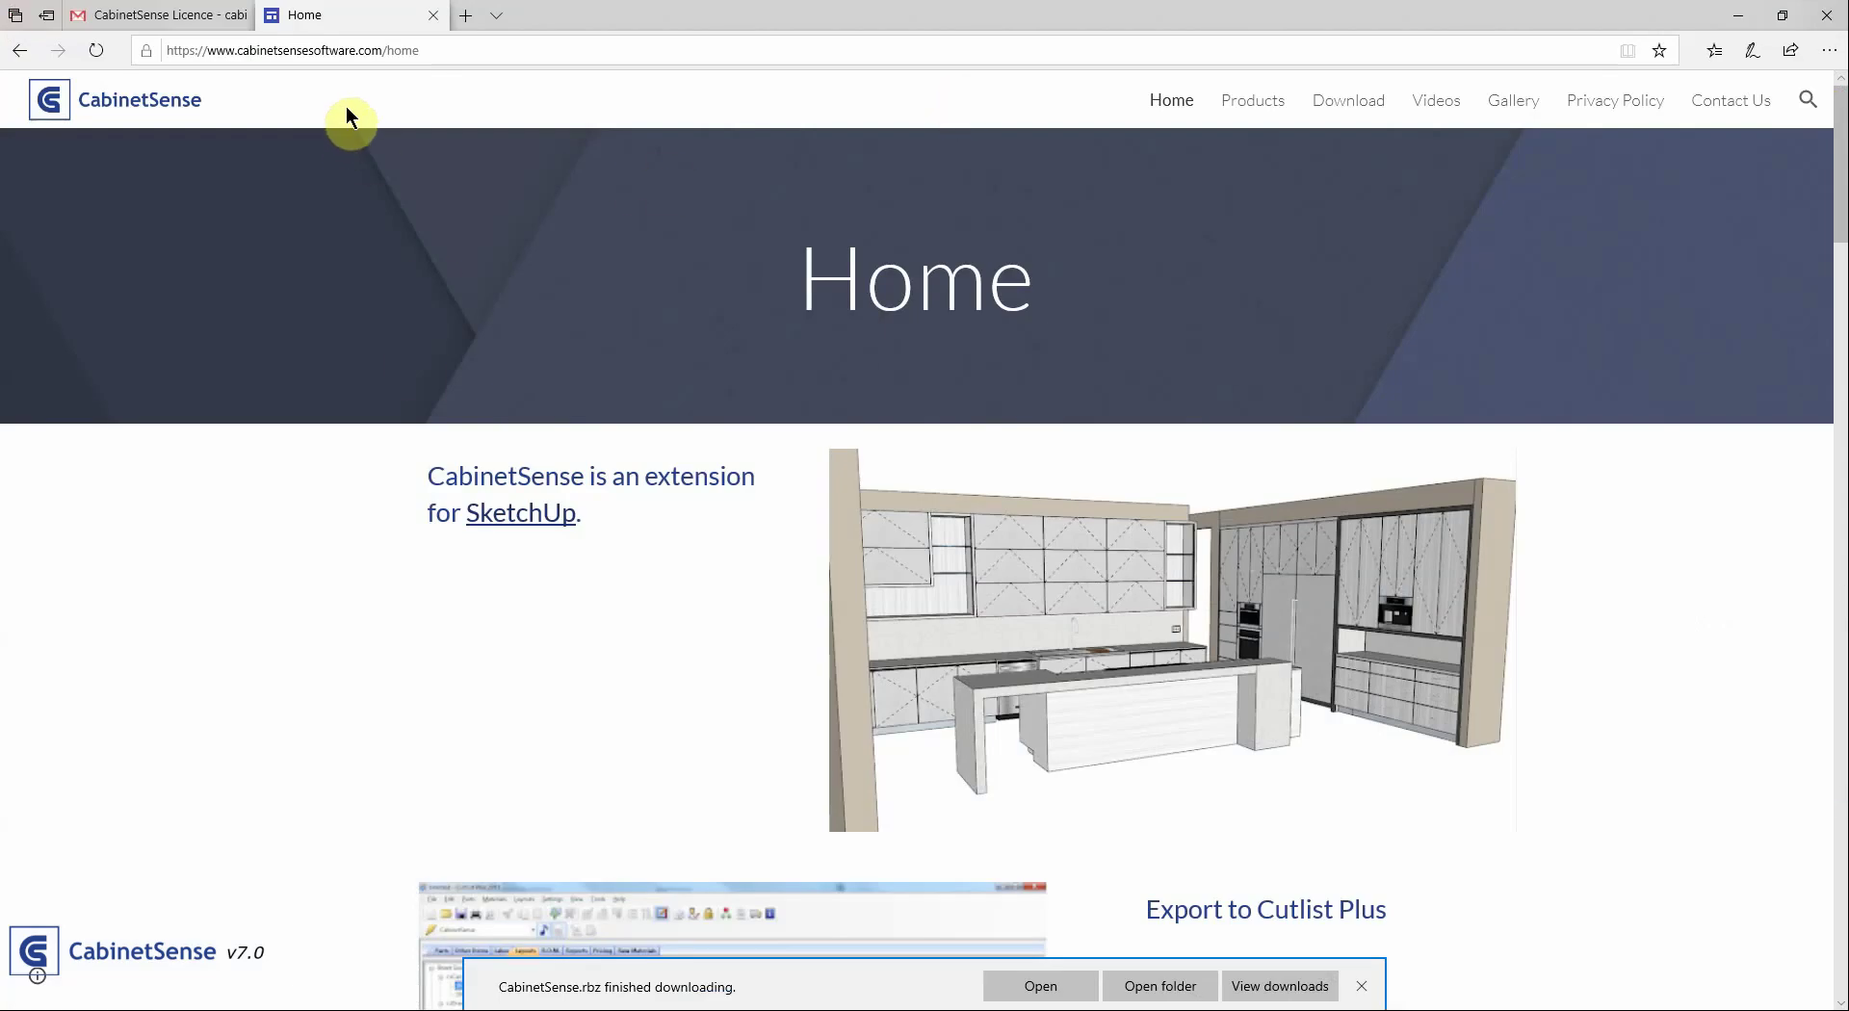
Download CabinetSense.rbz from the CabinetSense website's Download page and save it locally
{"action": "left_click", "coordinate": [1348, 100]}
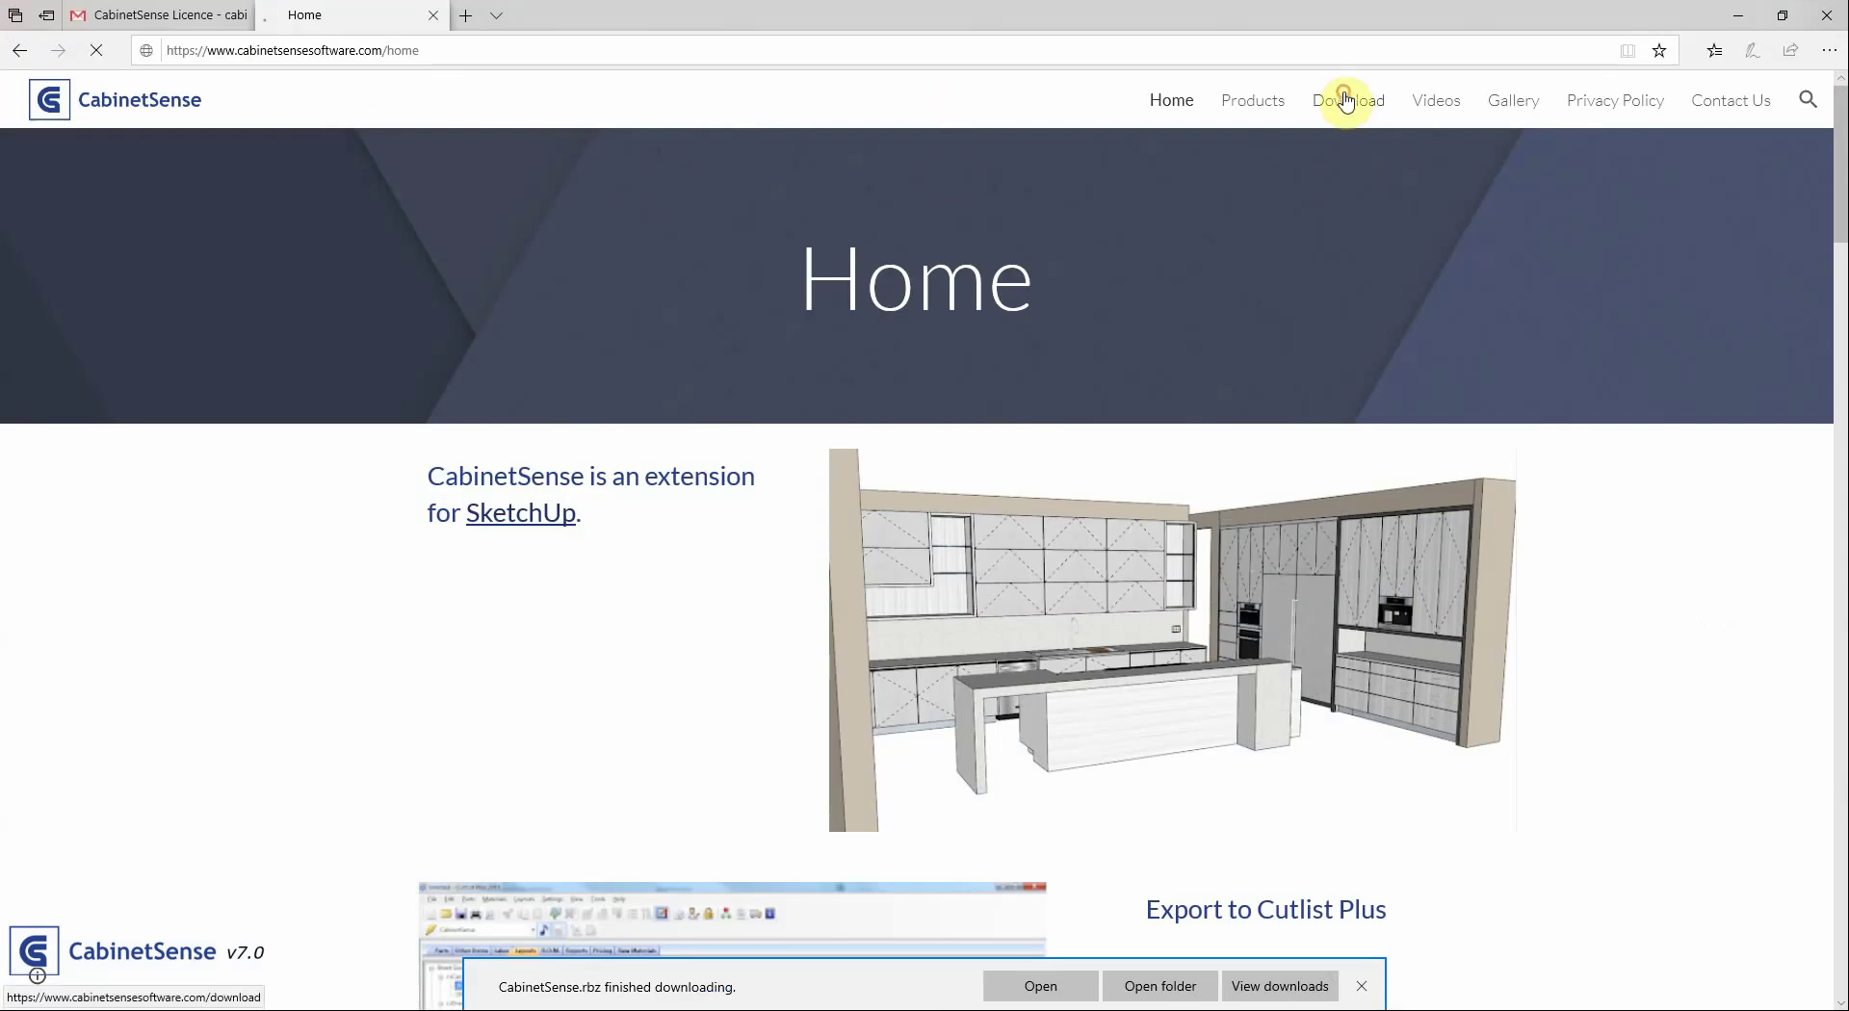
{"action": "scroll", "coordinate": [626, 400], "scroll_direction": "down", "scroll_amount": 5}
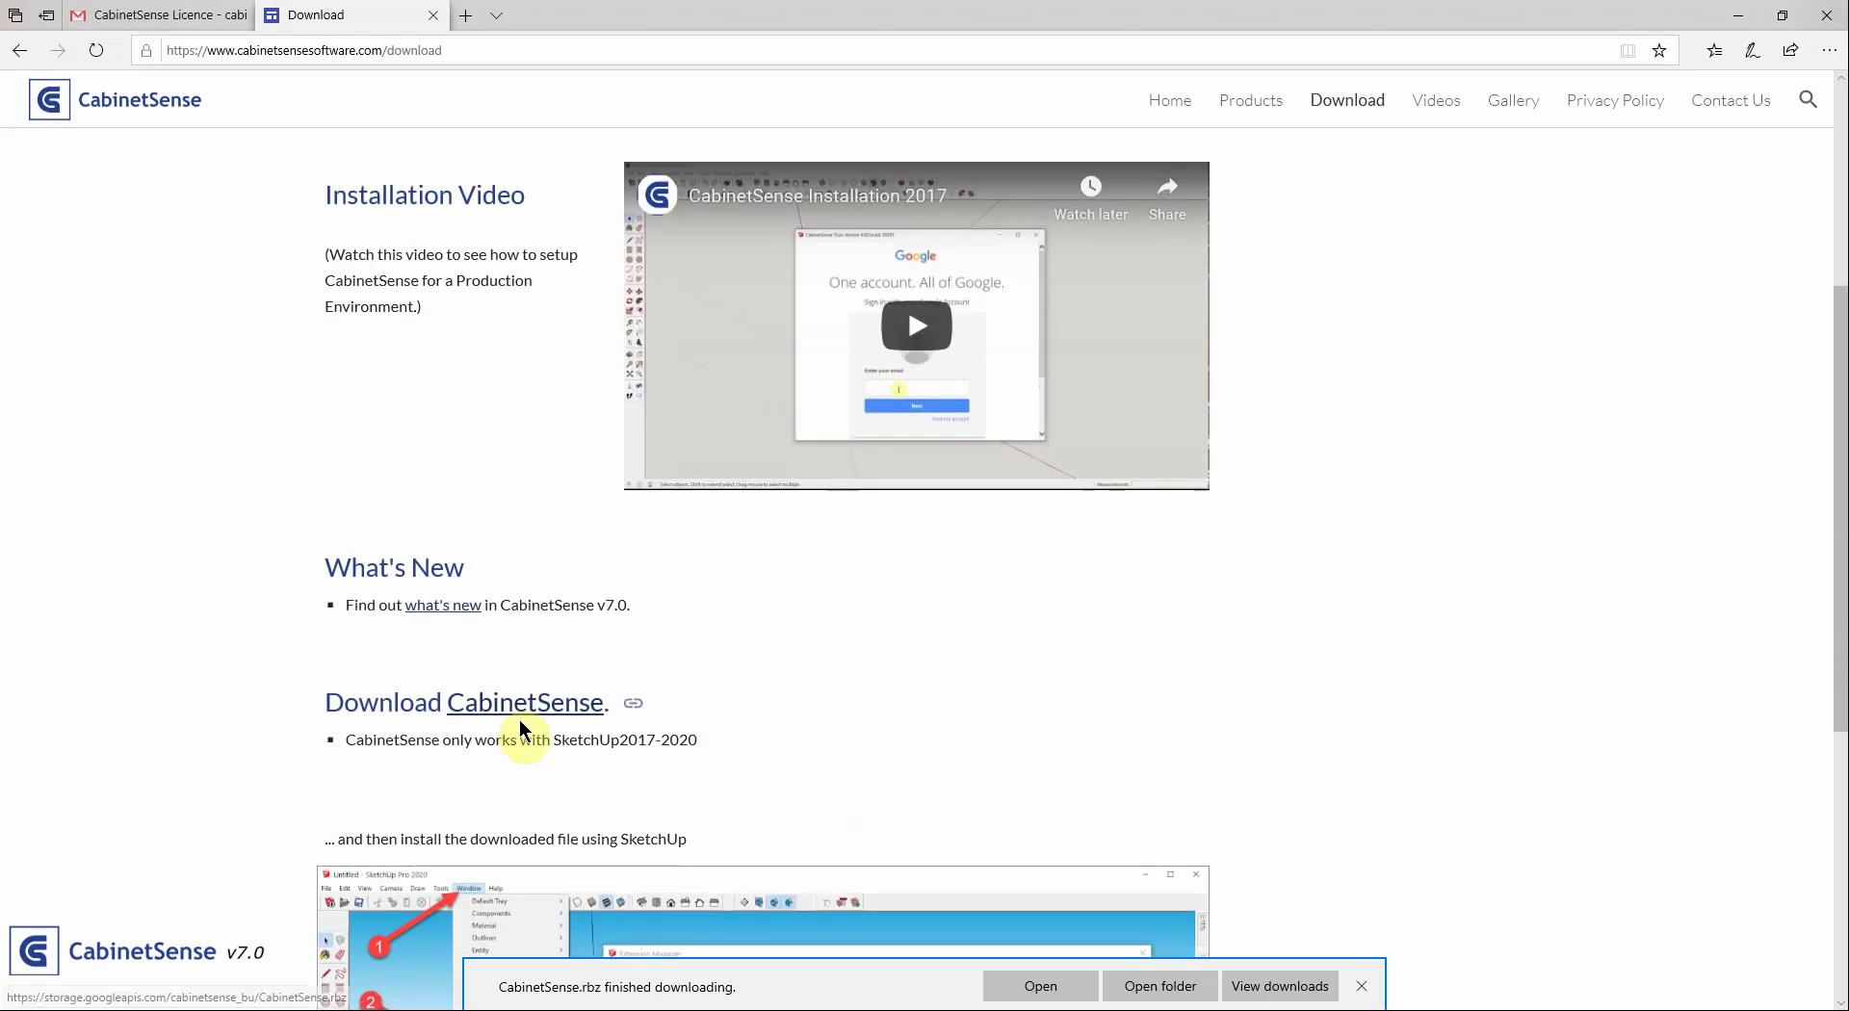
{"action": "left_click", "coordinate": [522, 718]}
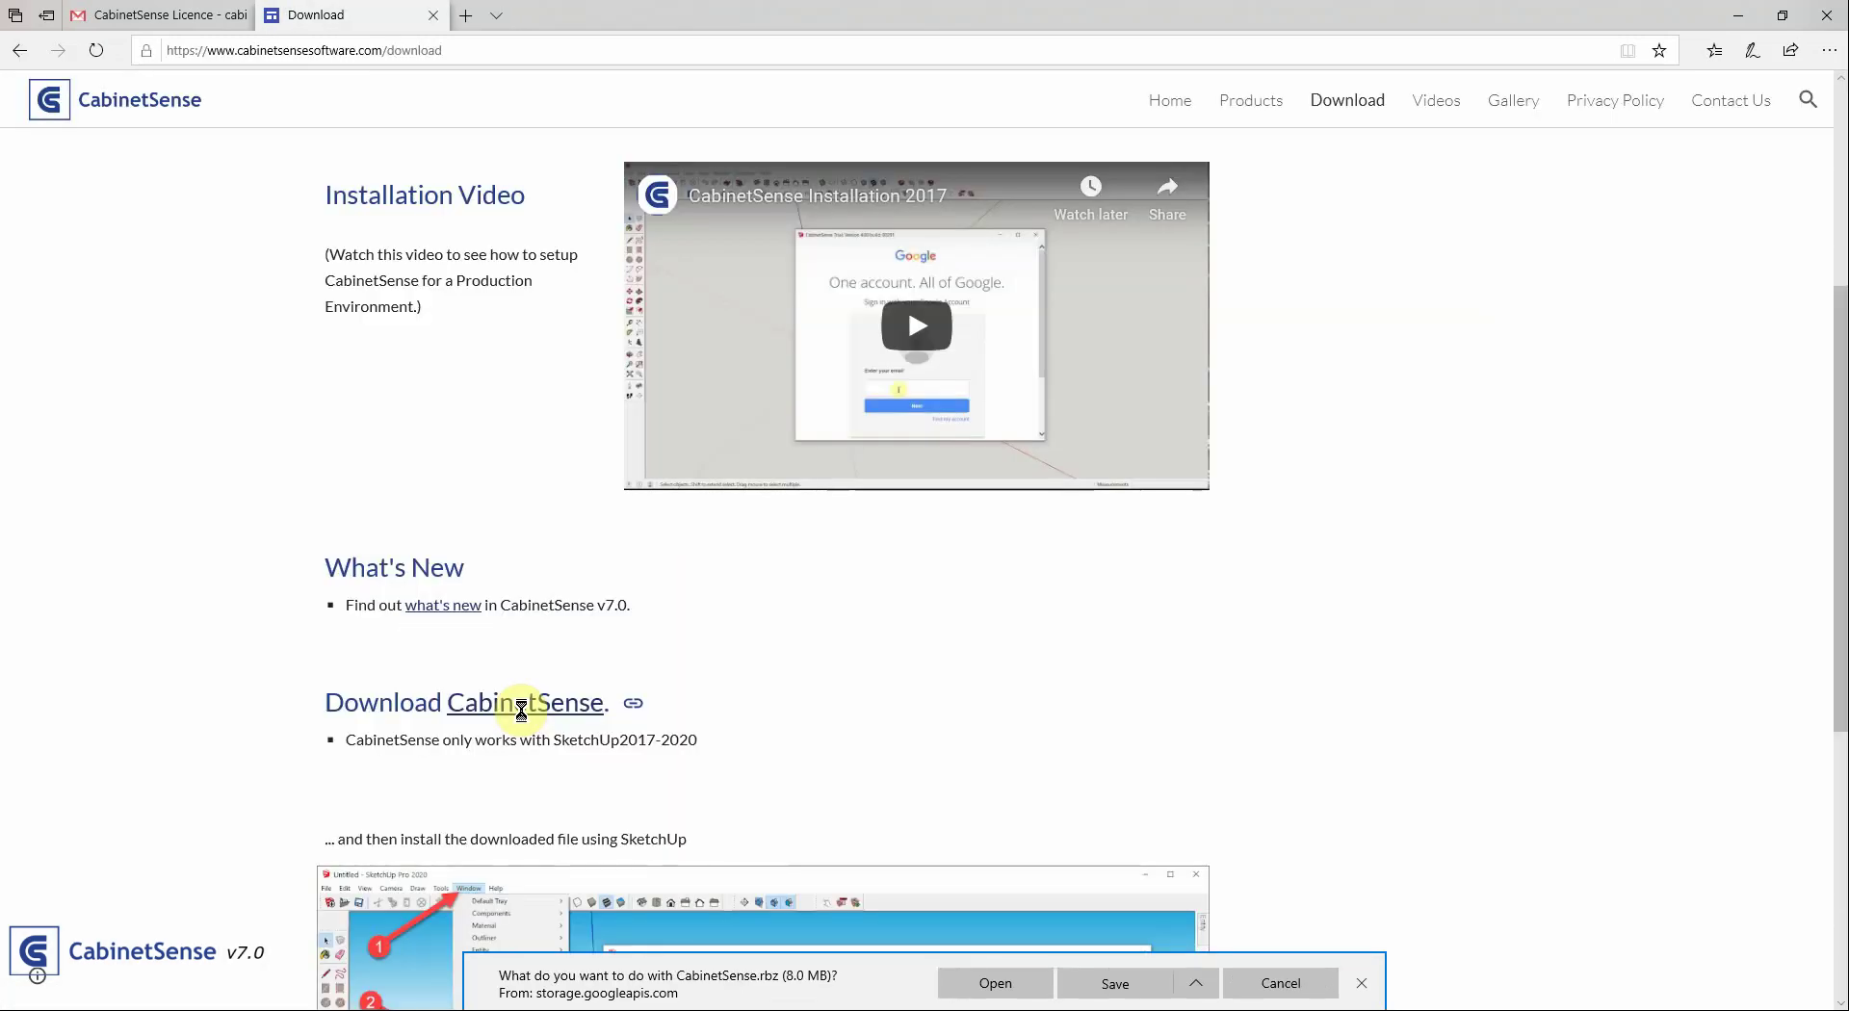
{"action": "left_click", "coordinate": [1132, 992]}
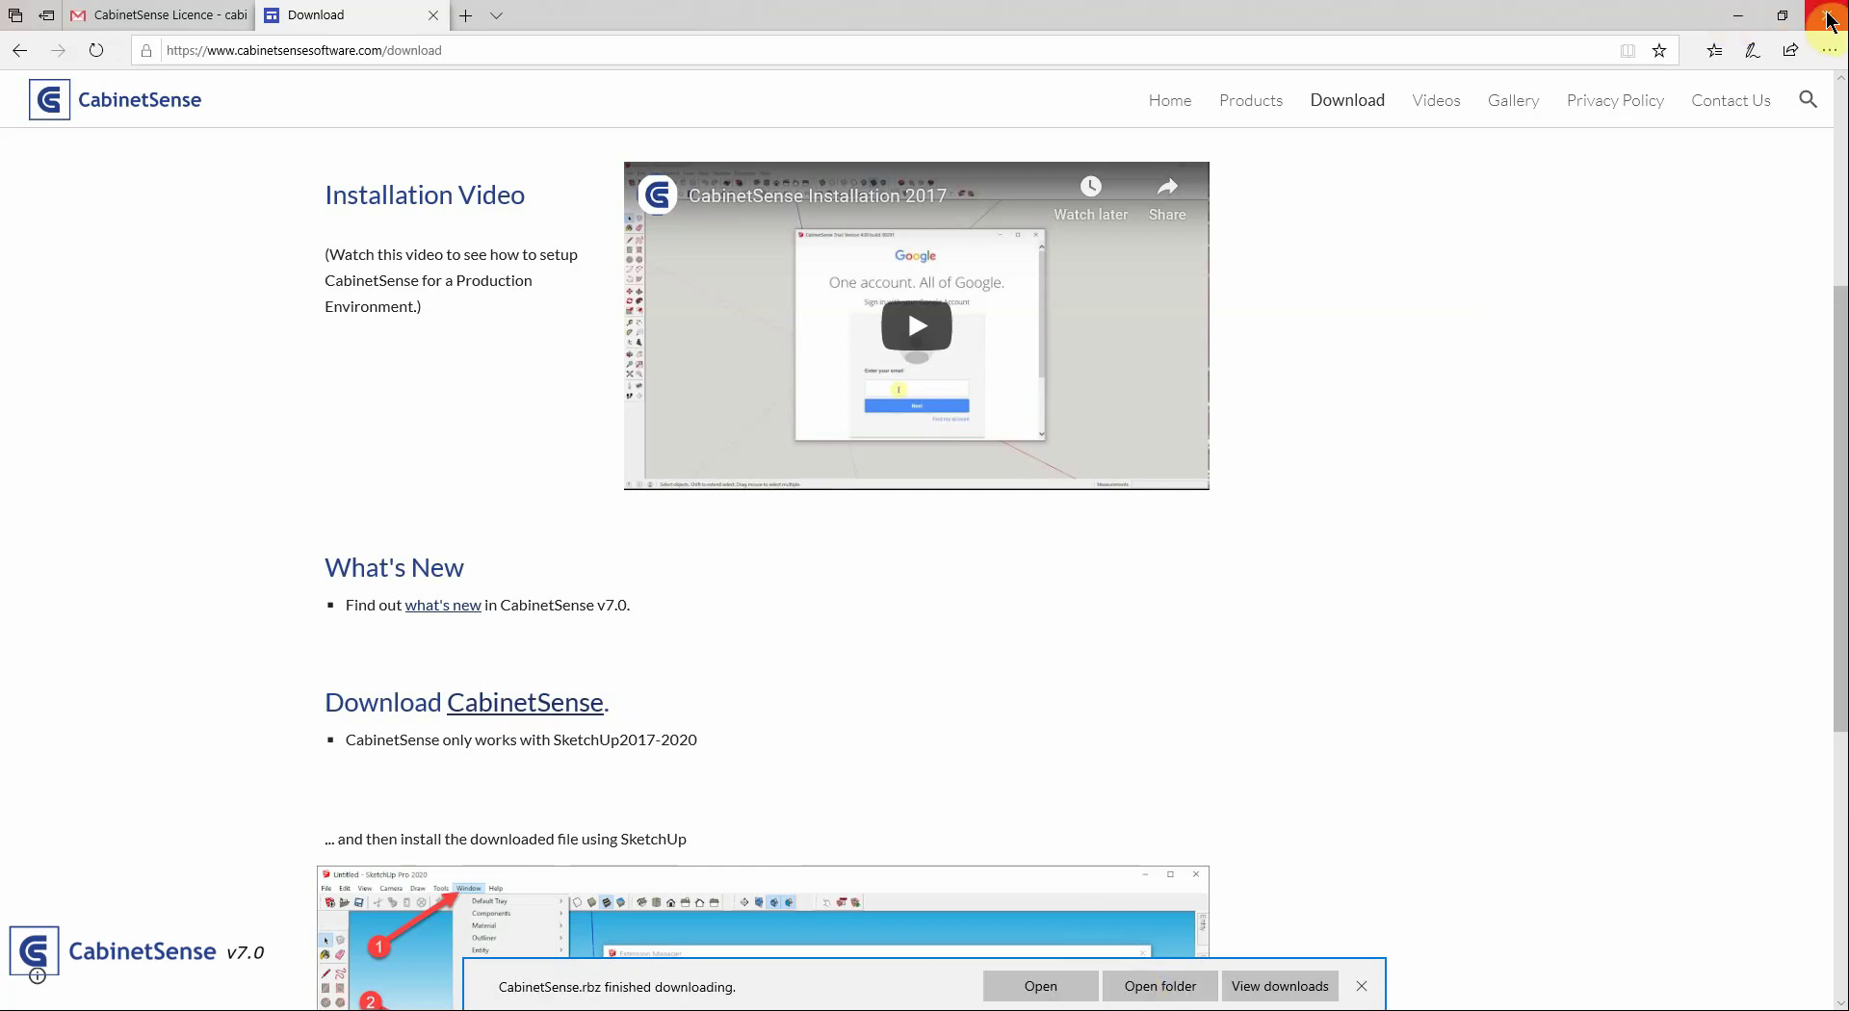
Install CabinetSense.rbz through the Extension Manager and agree to its licence agreement
{"action": "left_click", "coordinate": [1739, 15]}
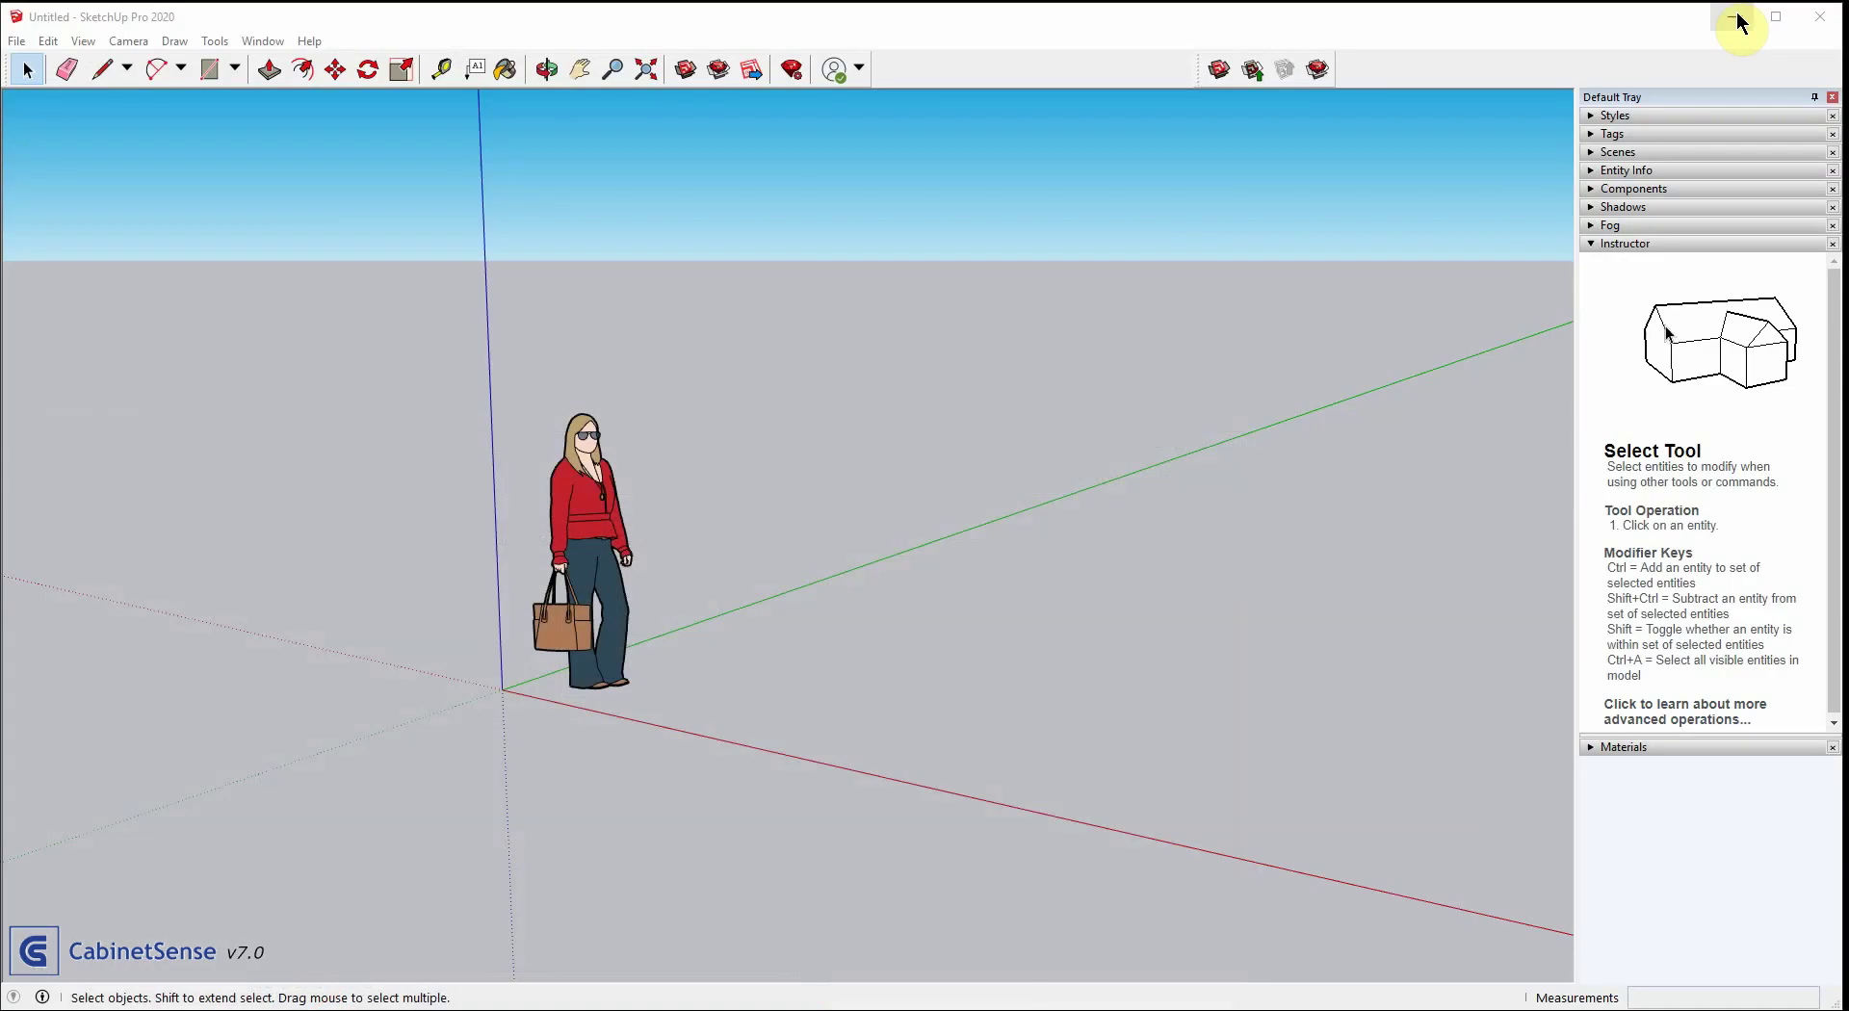
{"action": "left_click", "coordinate": [260, 40]}
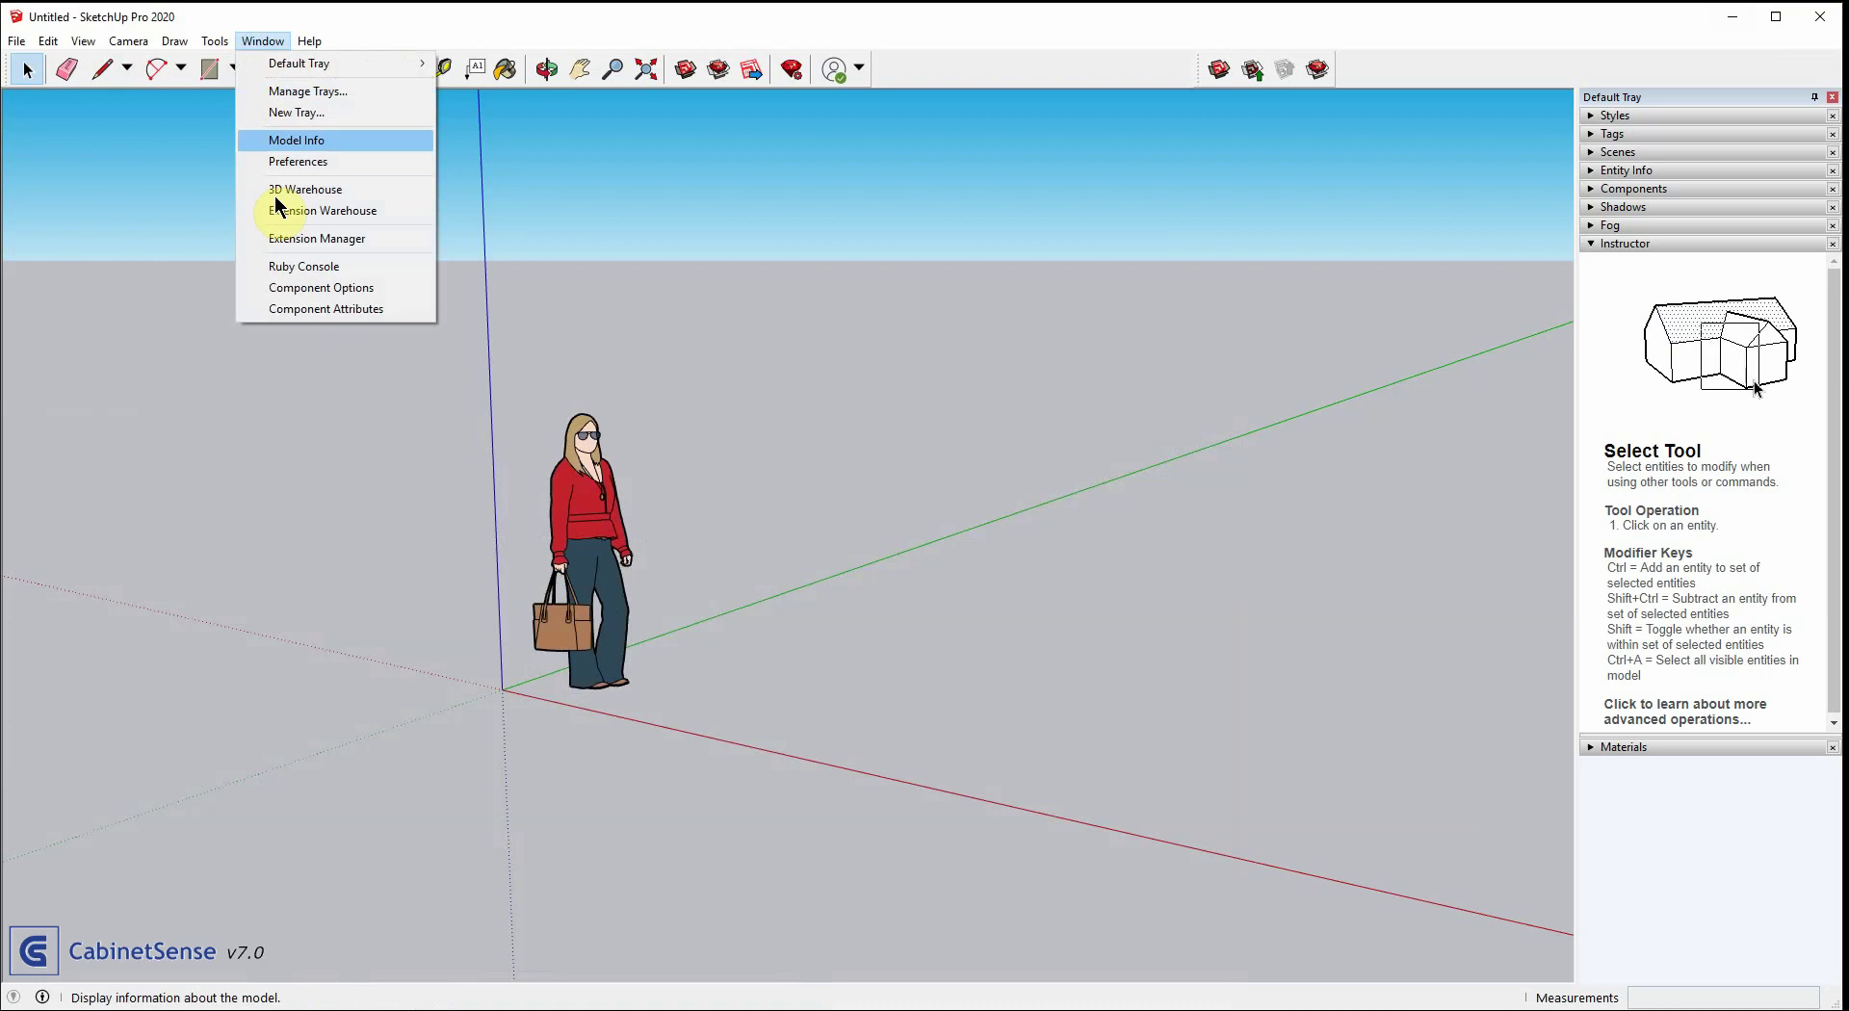
{"action": "left_click", "coordinate": [287, 239]}
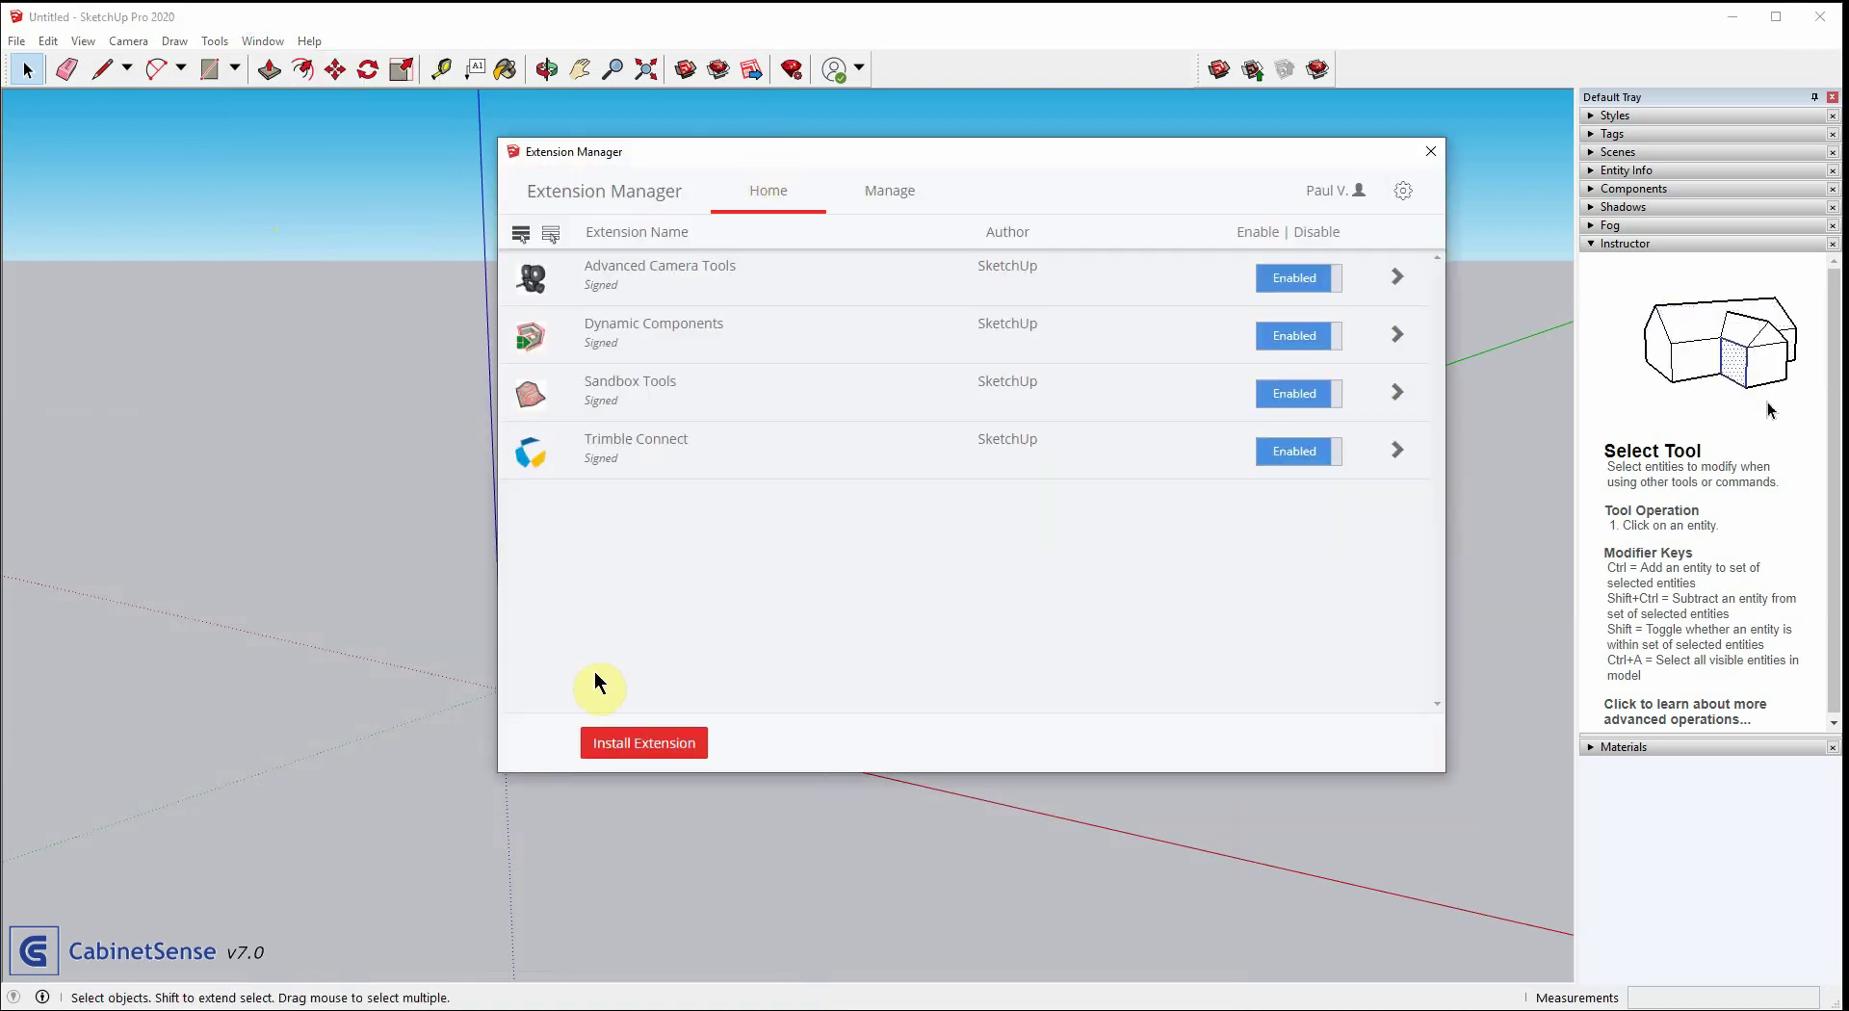
{"action": "left_click", "coordinate": [657, 746]}
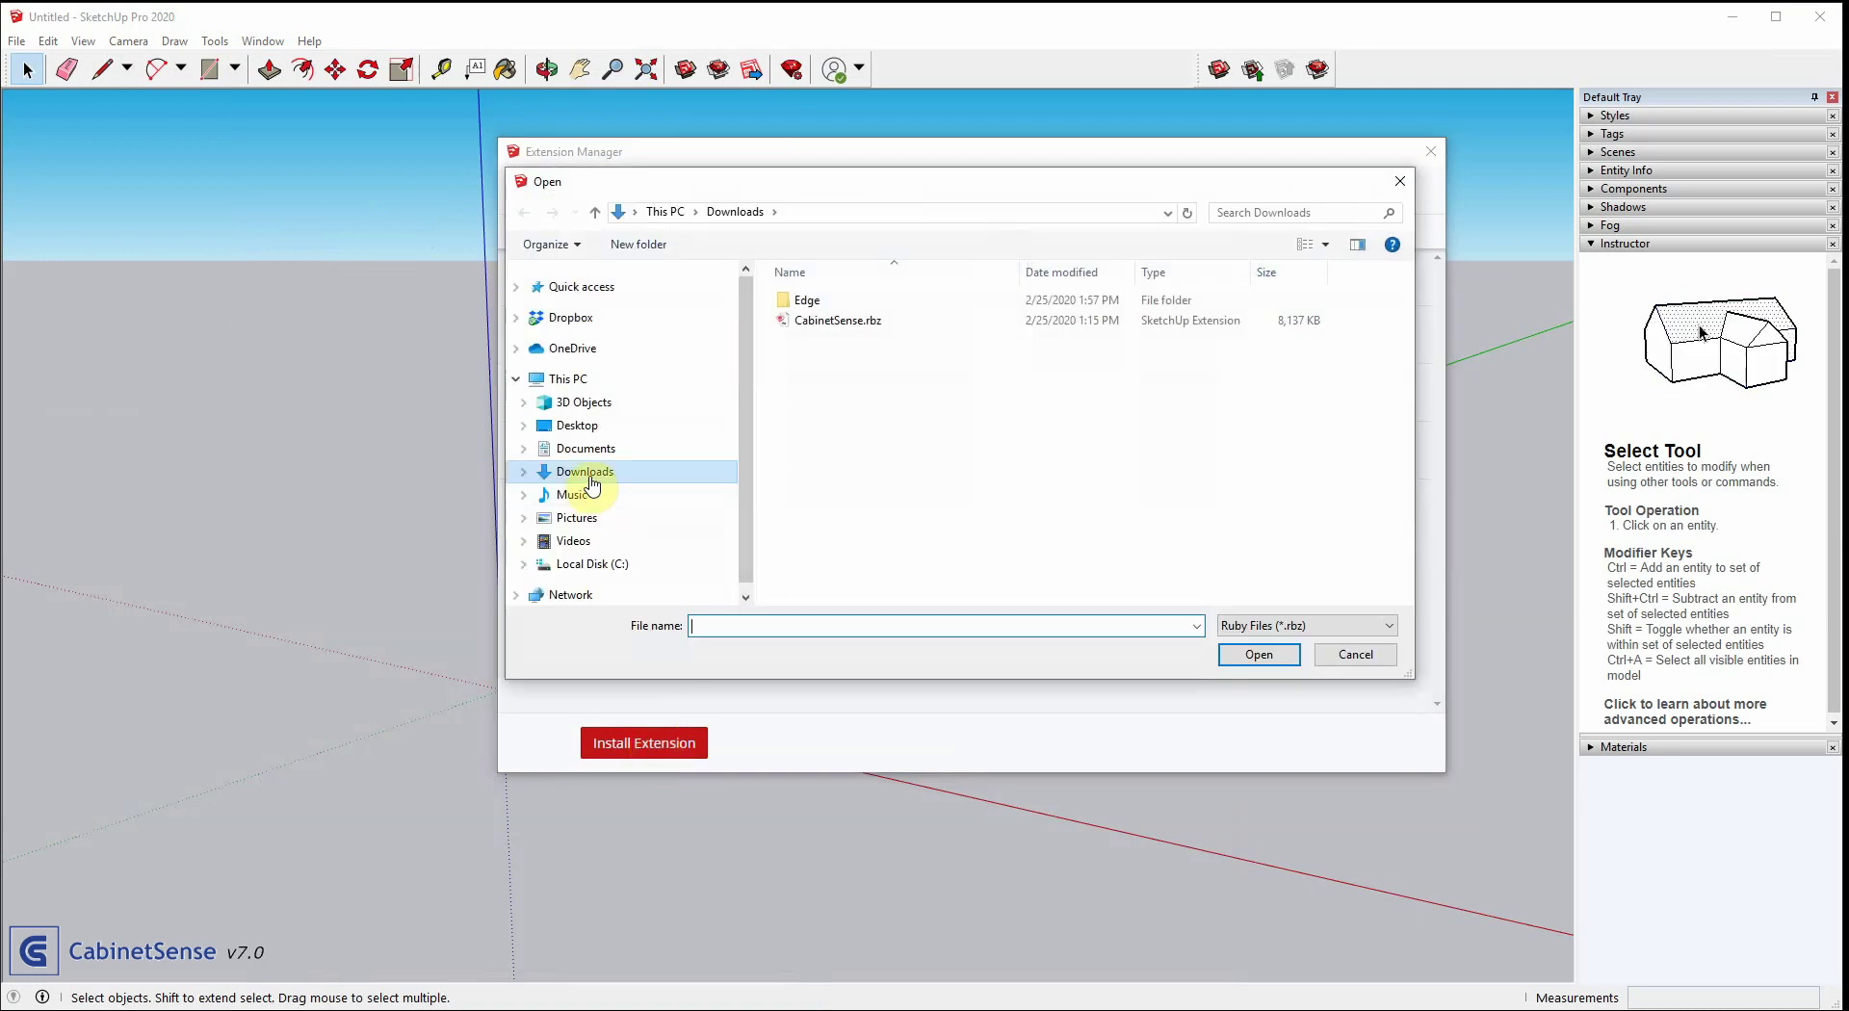
{"action": "left_click", "coordinate": [833, 328]}
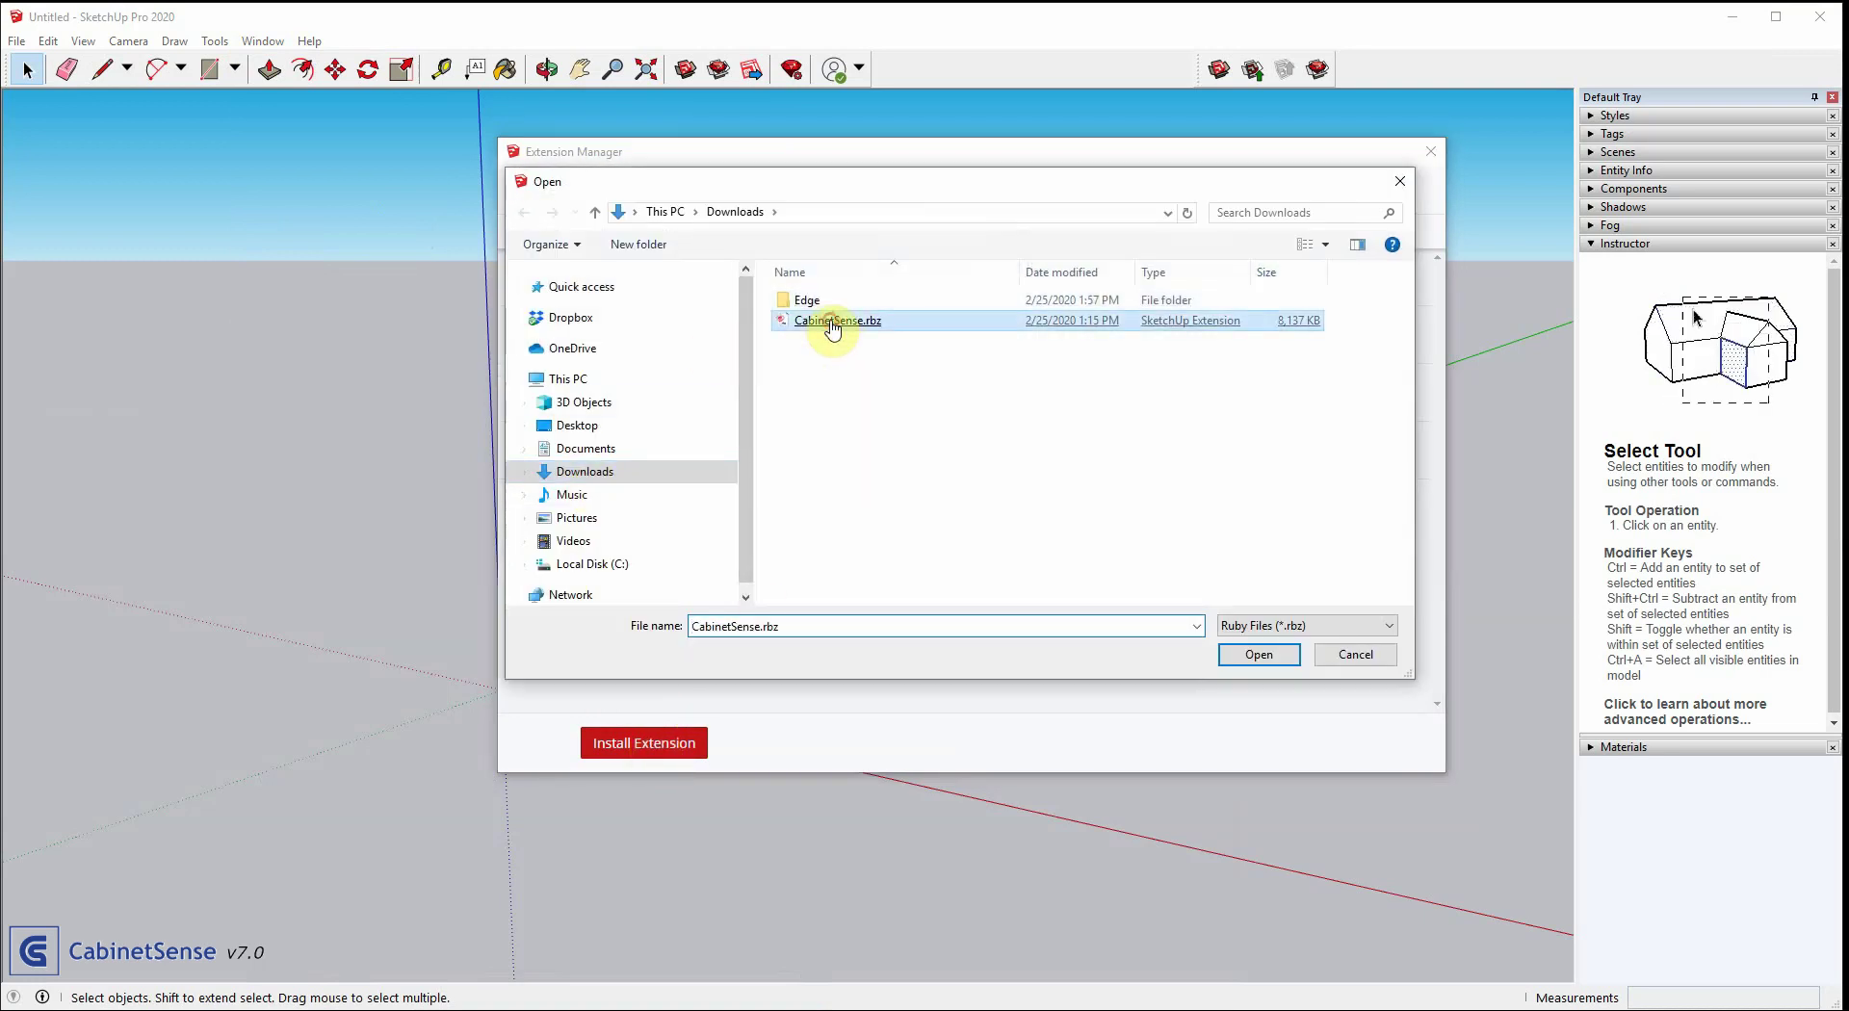
{"action": "double_click", "coordinate": [833, 327]}
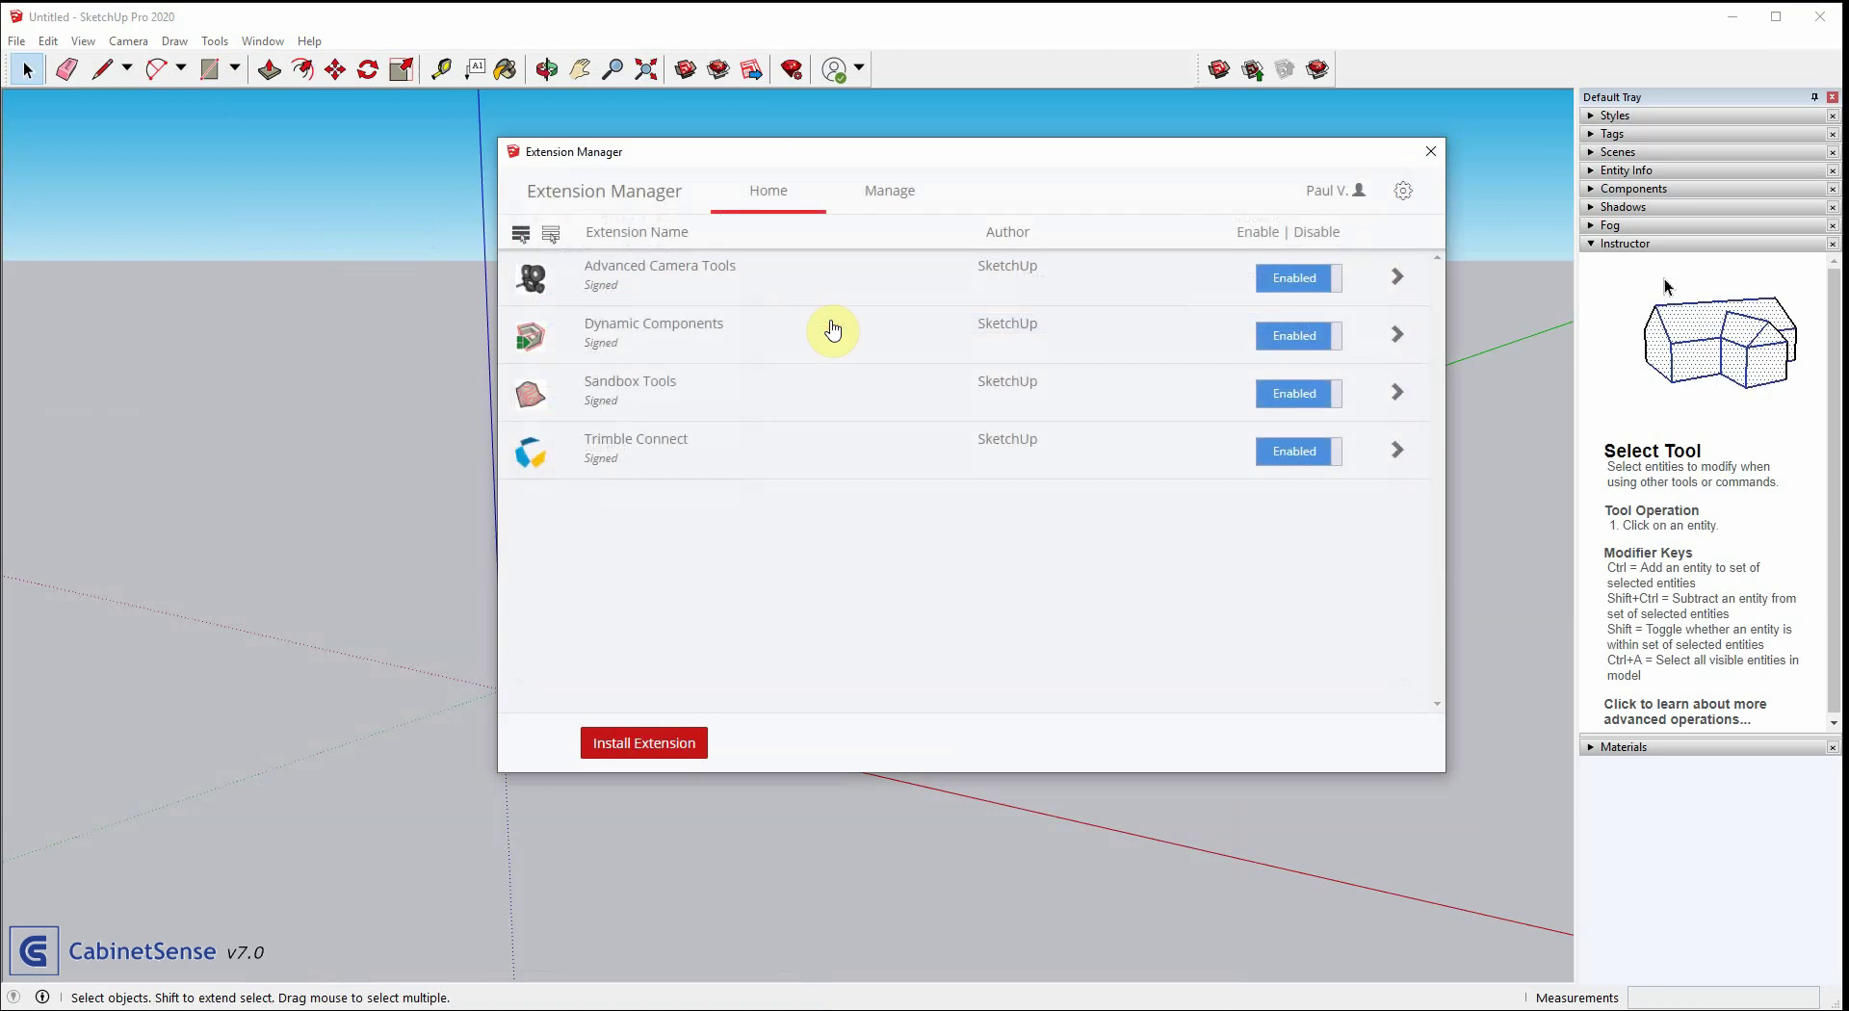
{"action": "left_click", "coordinate": [234, 142]}
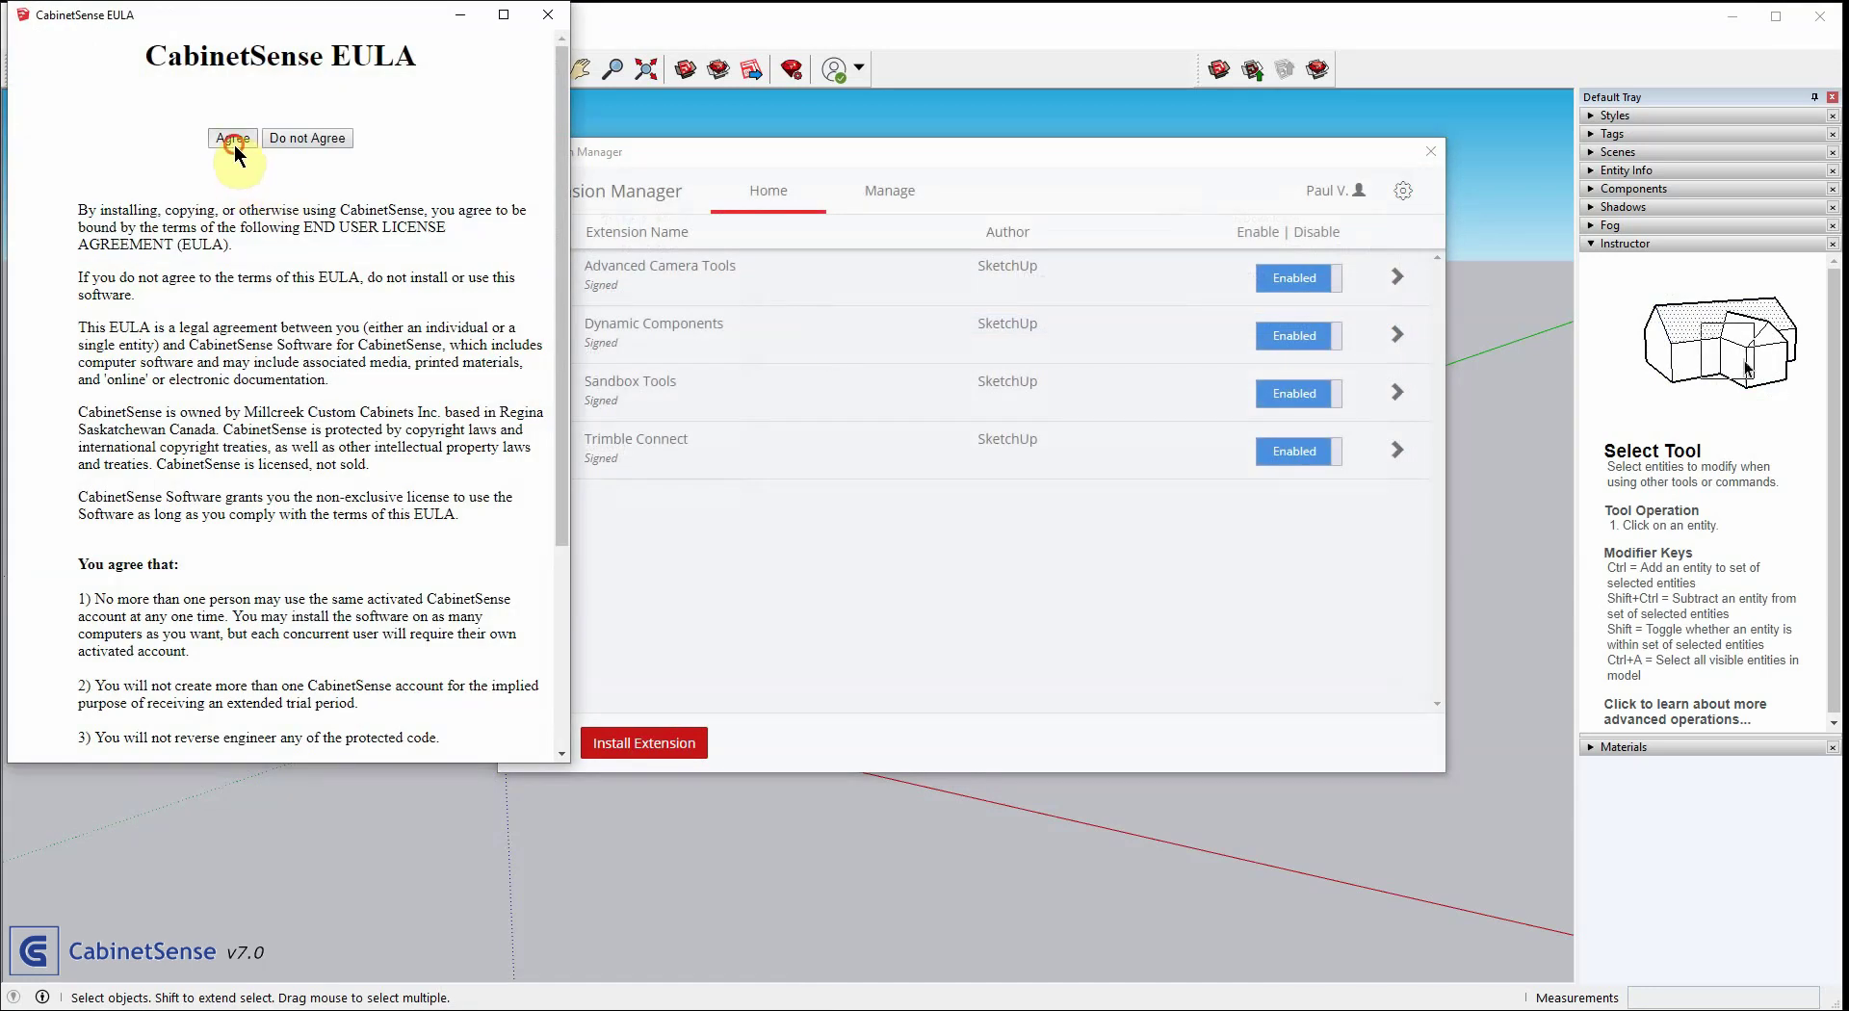
{"action": "left_click", "coordinate": [372, 430]}
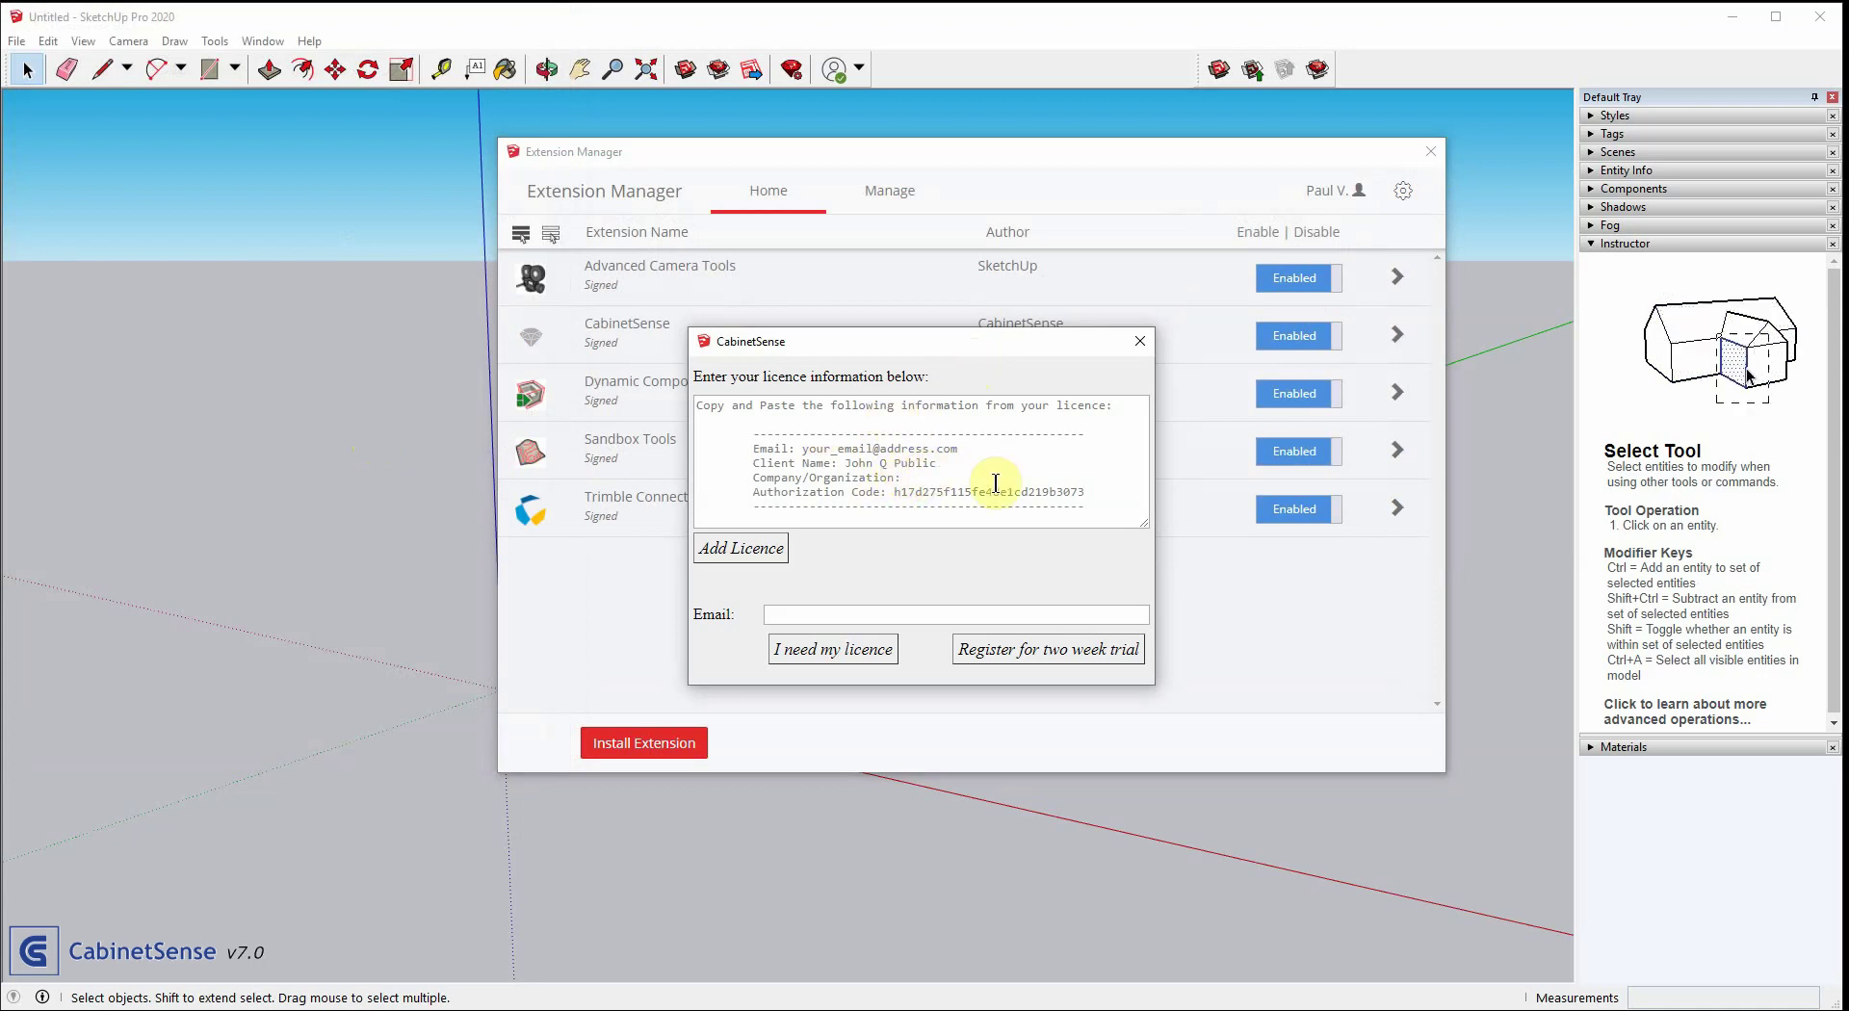
Register a two-week CabinetSense trial with the user's e-mail address and create the account
{"action": "left_click", "coordinate": [1072, 650]}
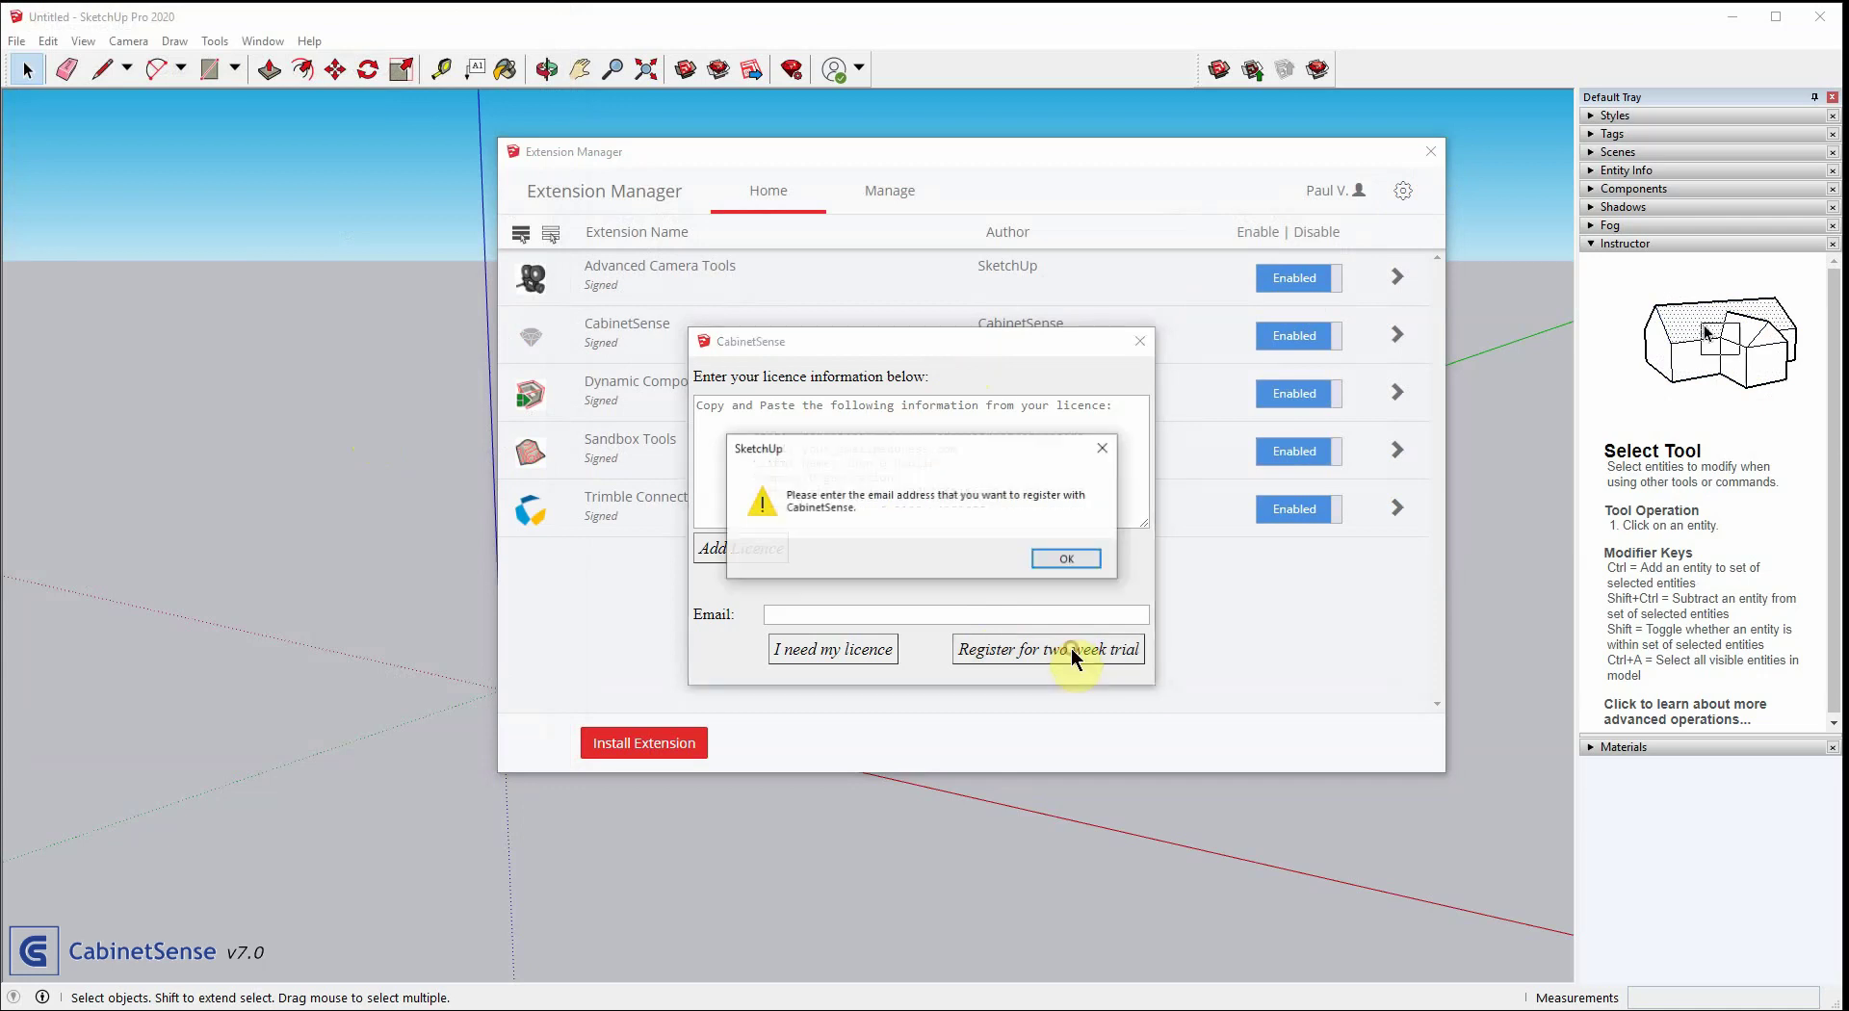
{"action": "left_click", "coordinate": [1067, 558]}
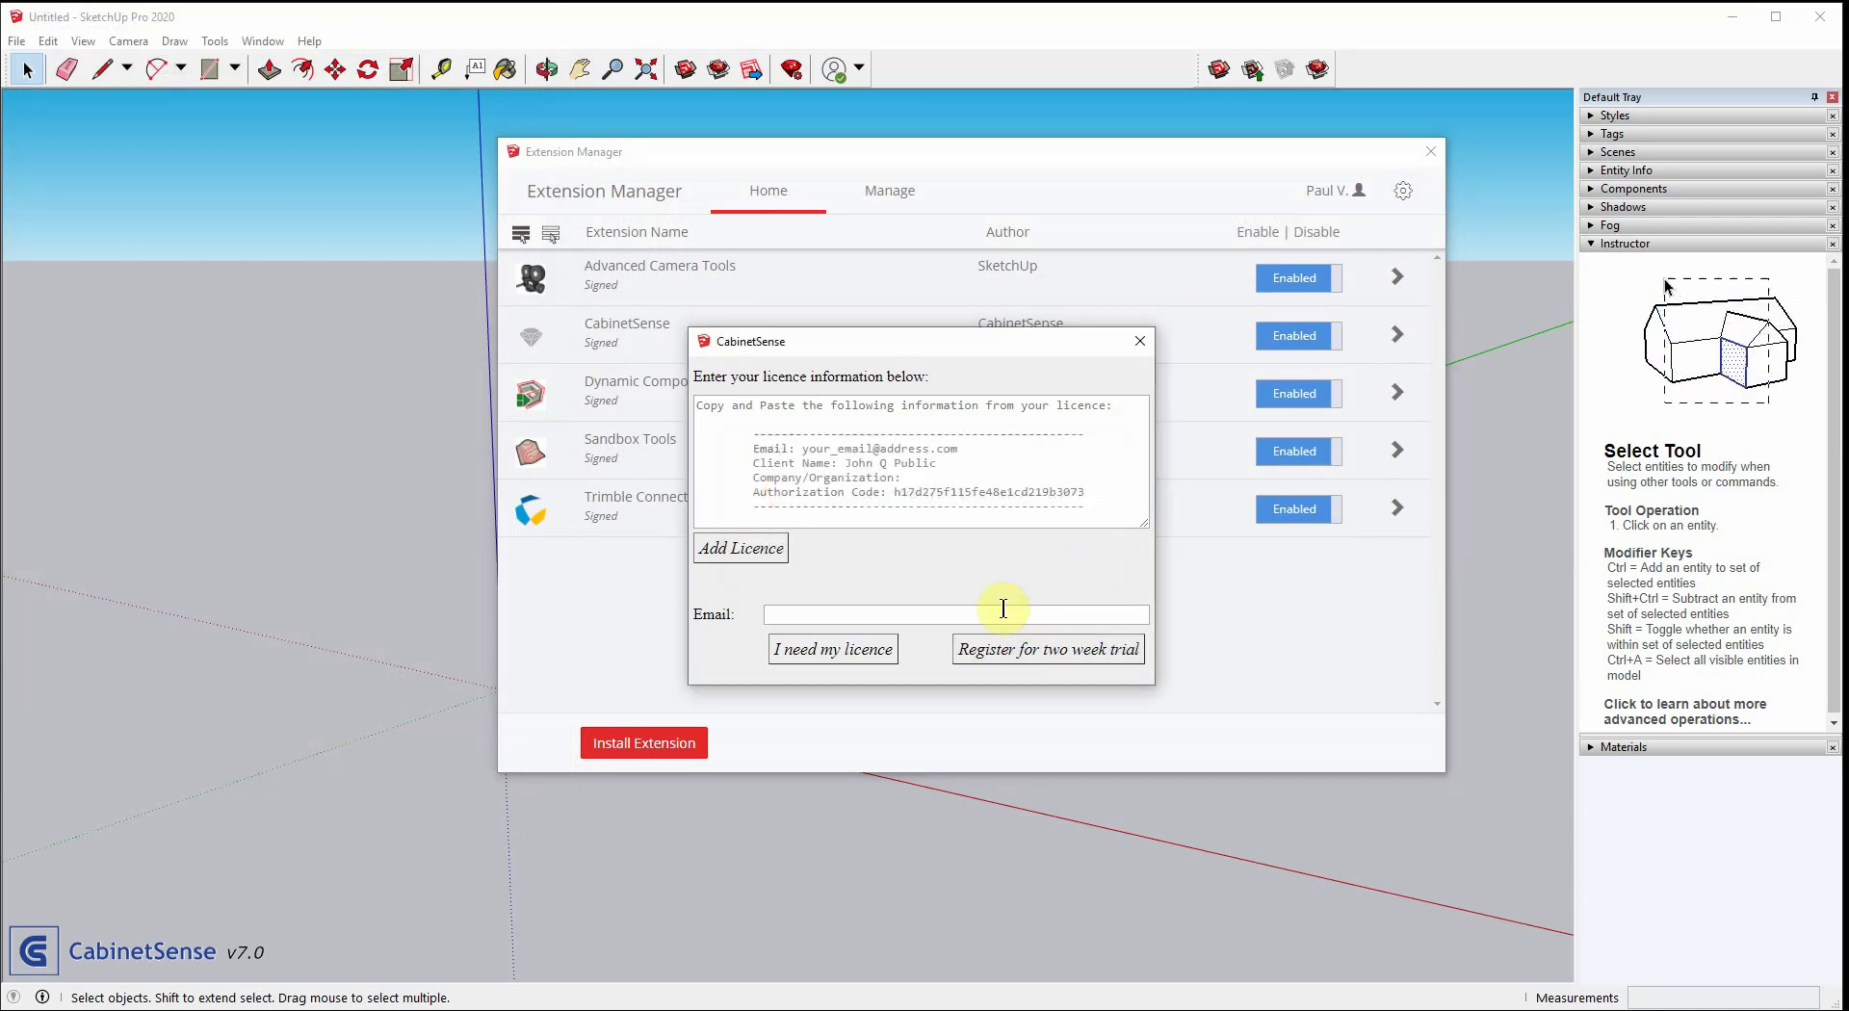
{"action": "left_click", "coordinate": [1003, 615]}
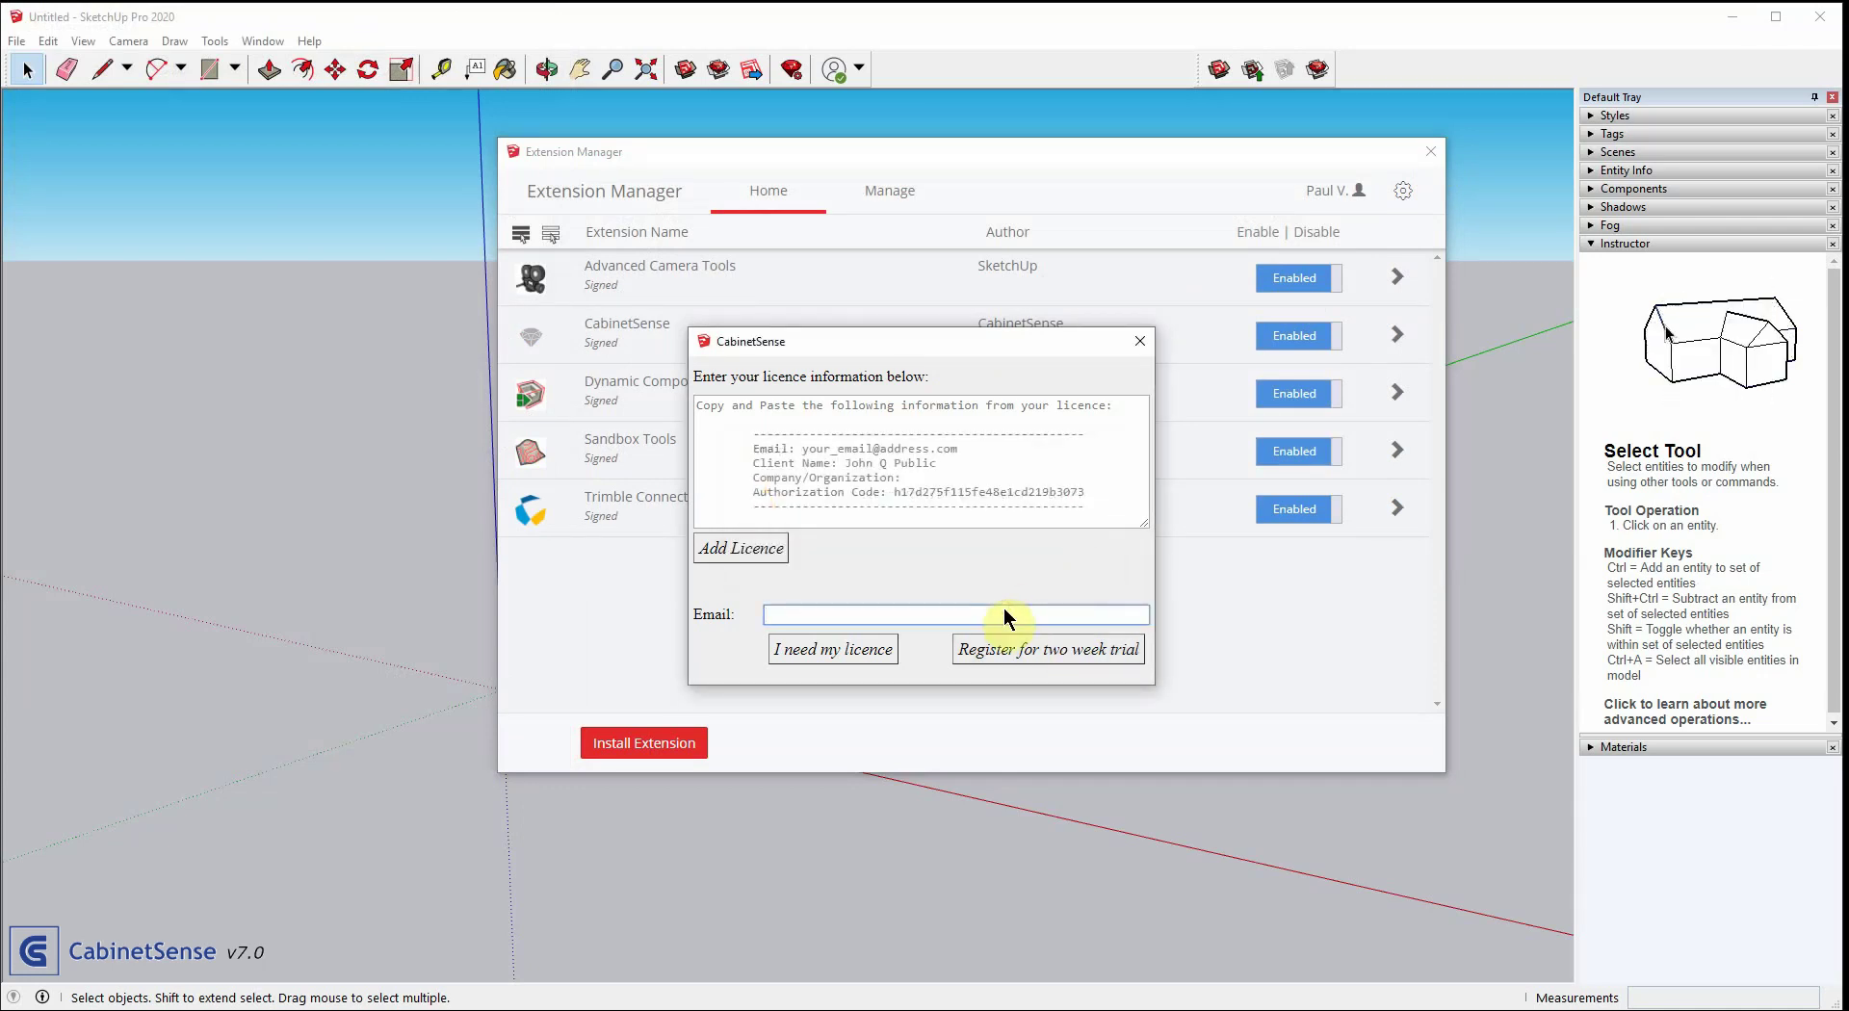
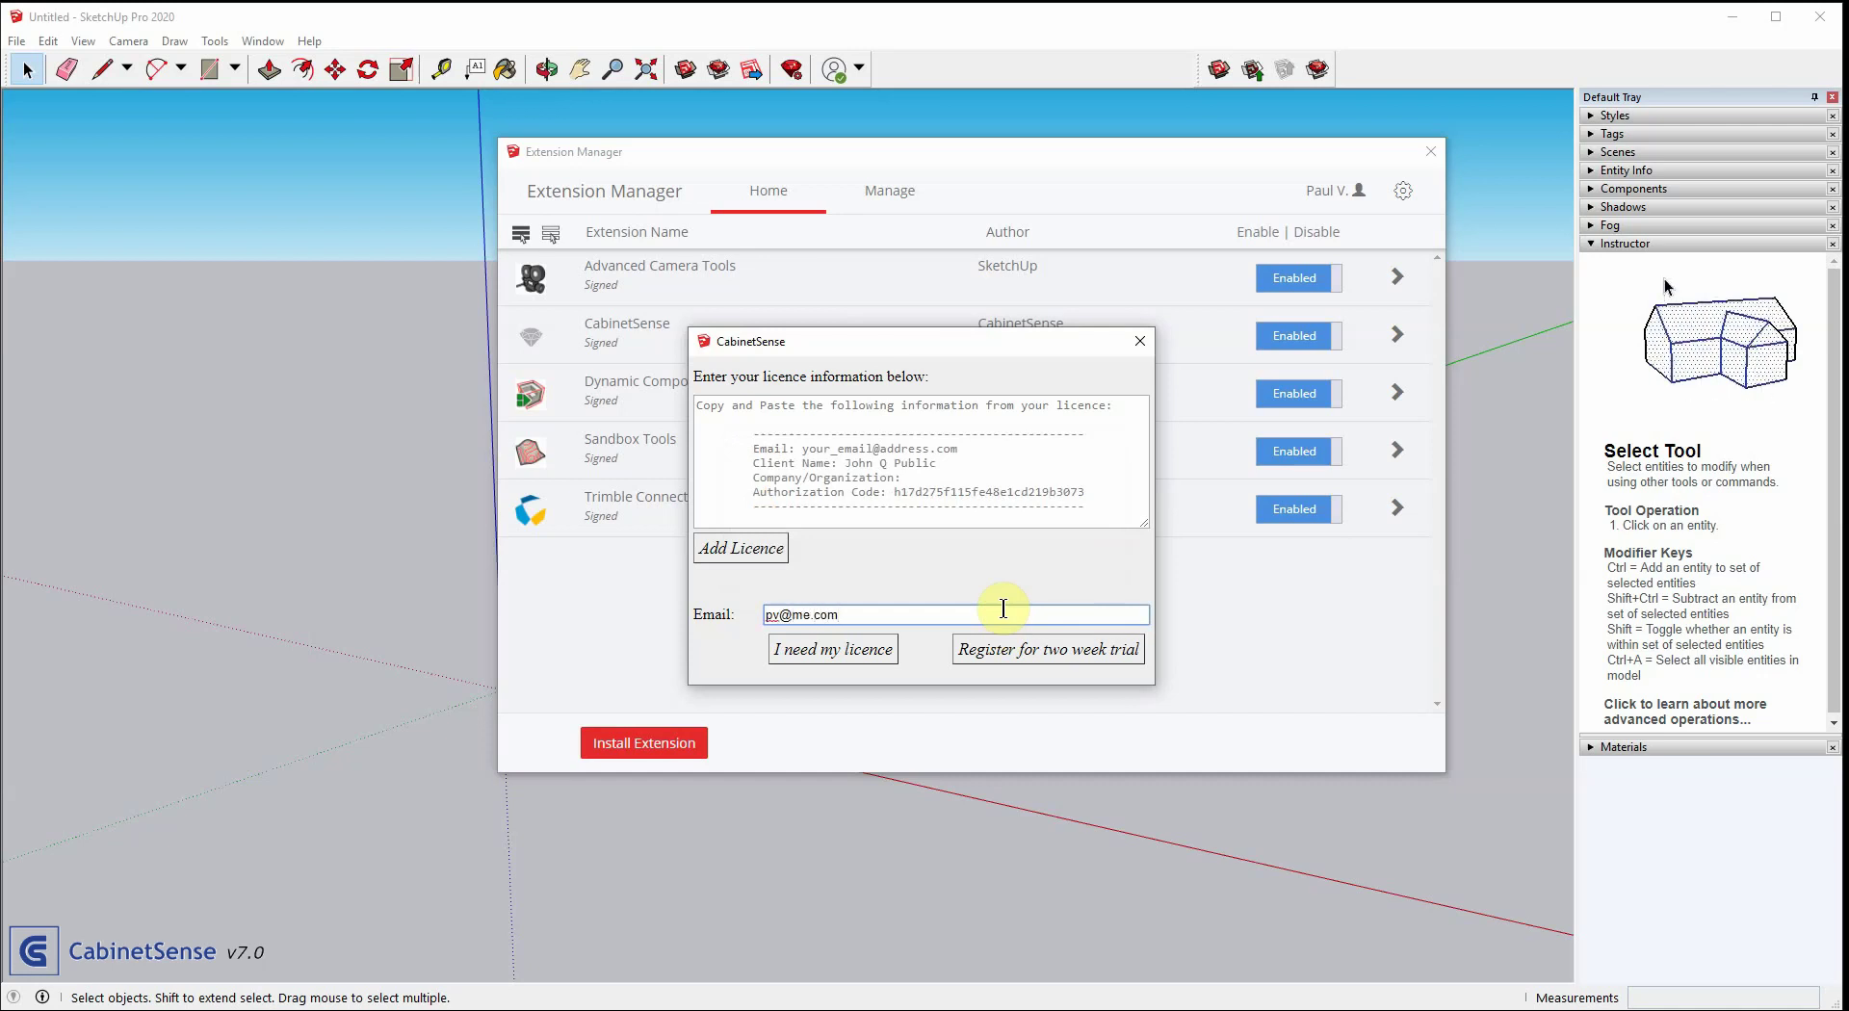
{"action": "left_click", "coordinate": [1003, 649]}
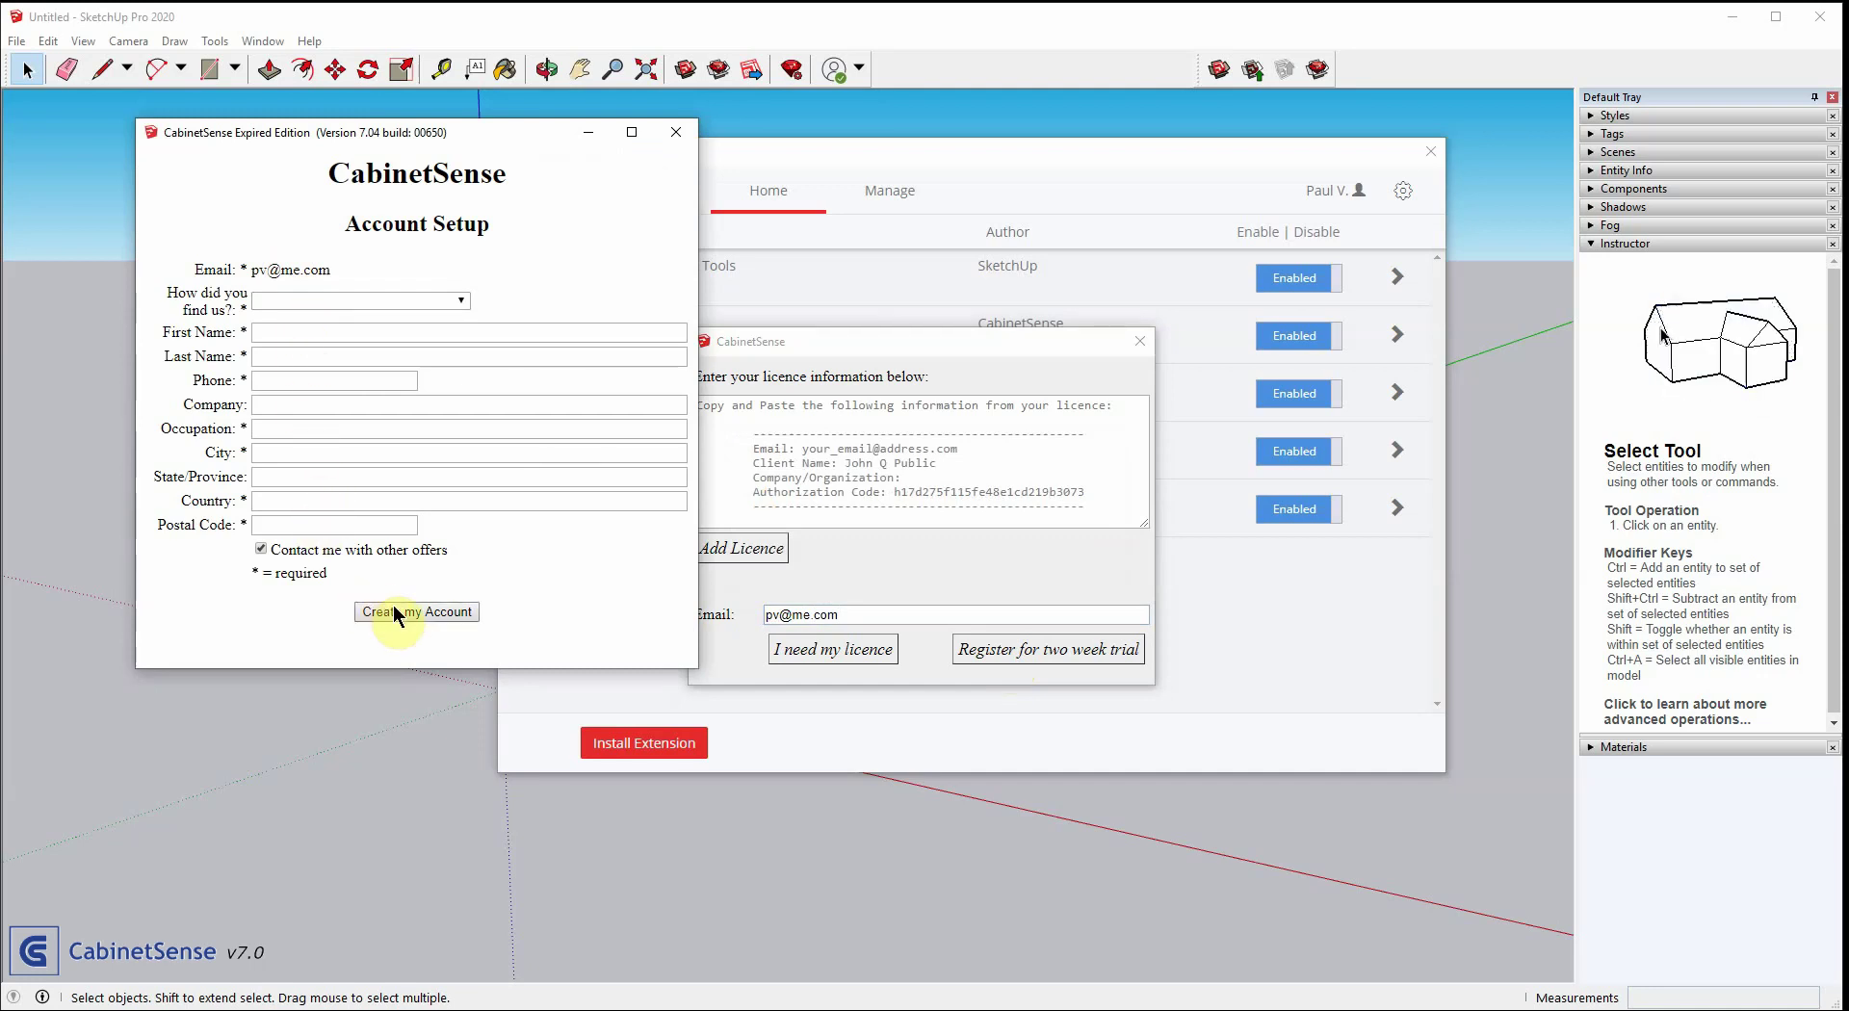
{"action": "left_click", "coordinate": [678, 141]}
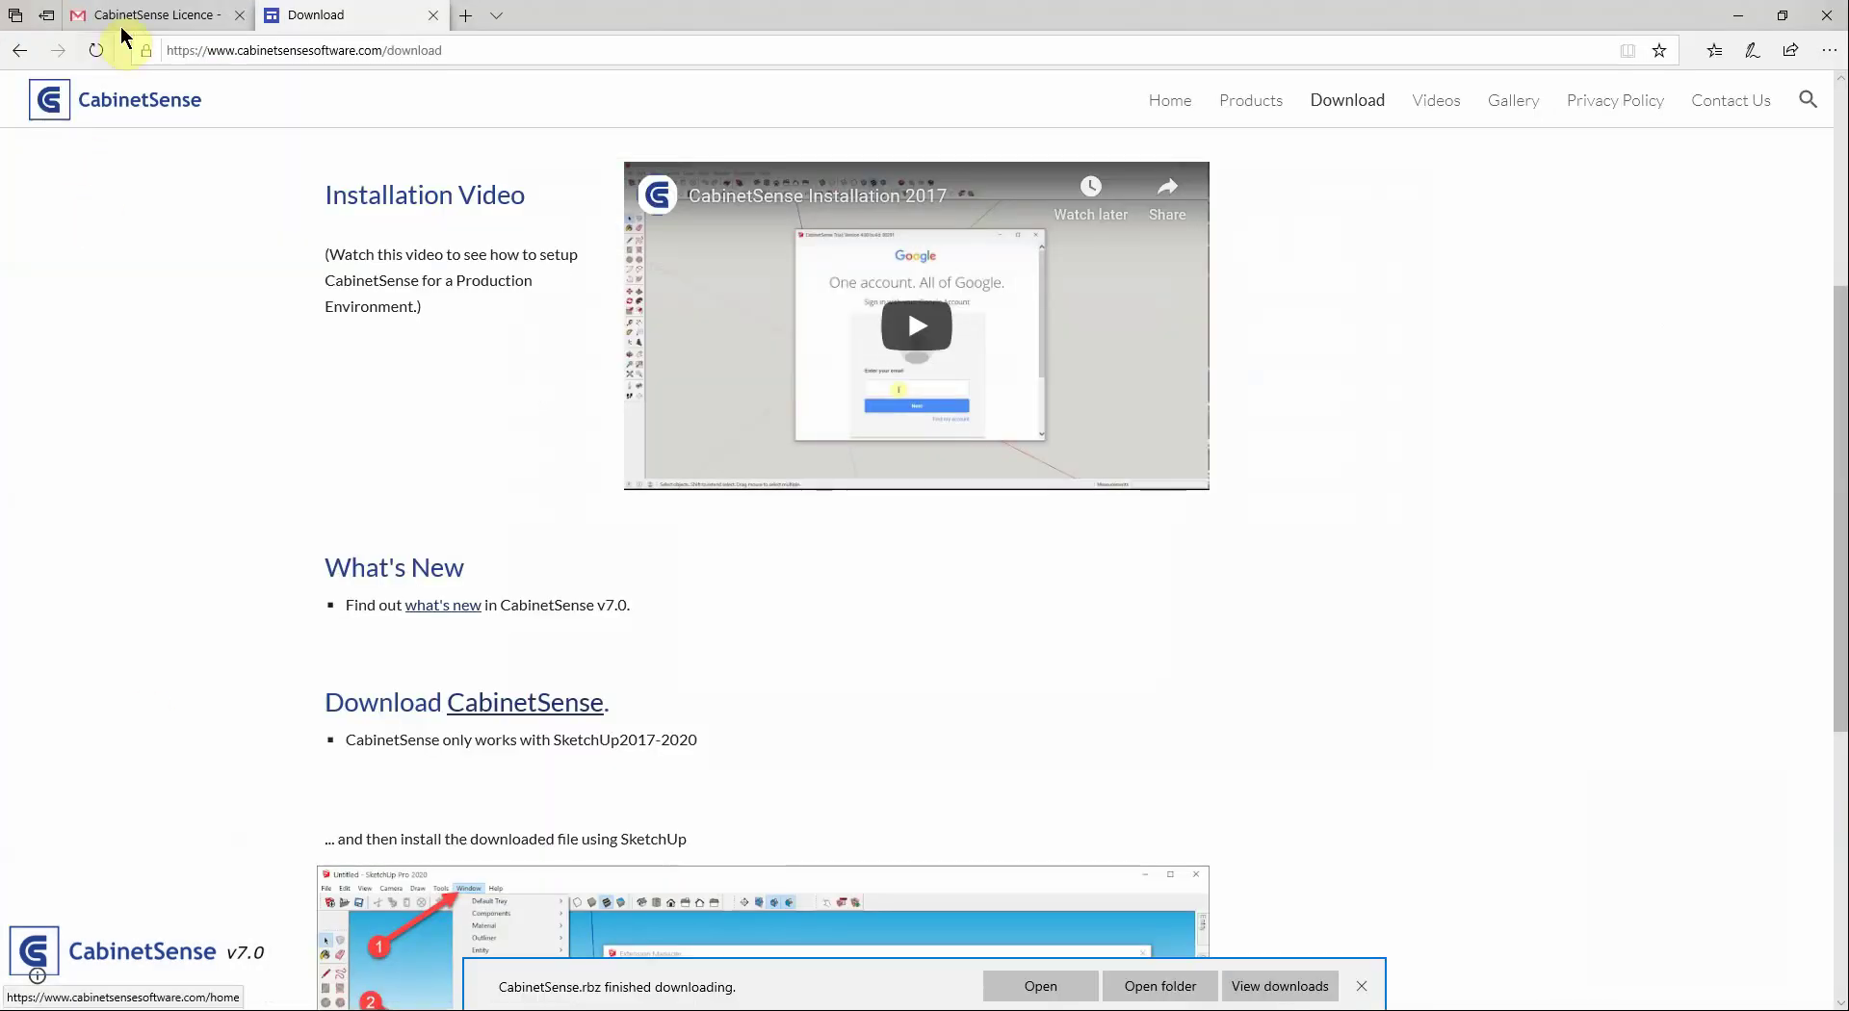
Copy the licence information block from the CabinetSense Licence email in Gmail
{"action": "left_click", "coordinate": [132, 17]}
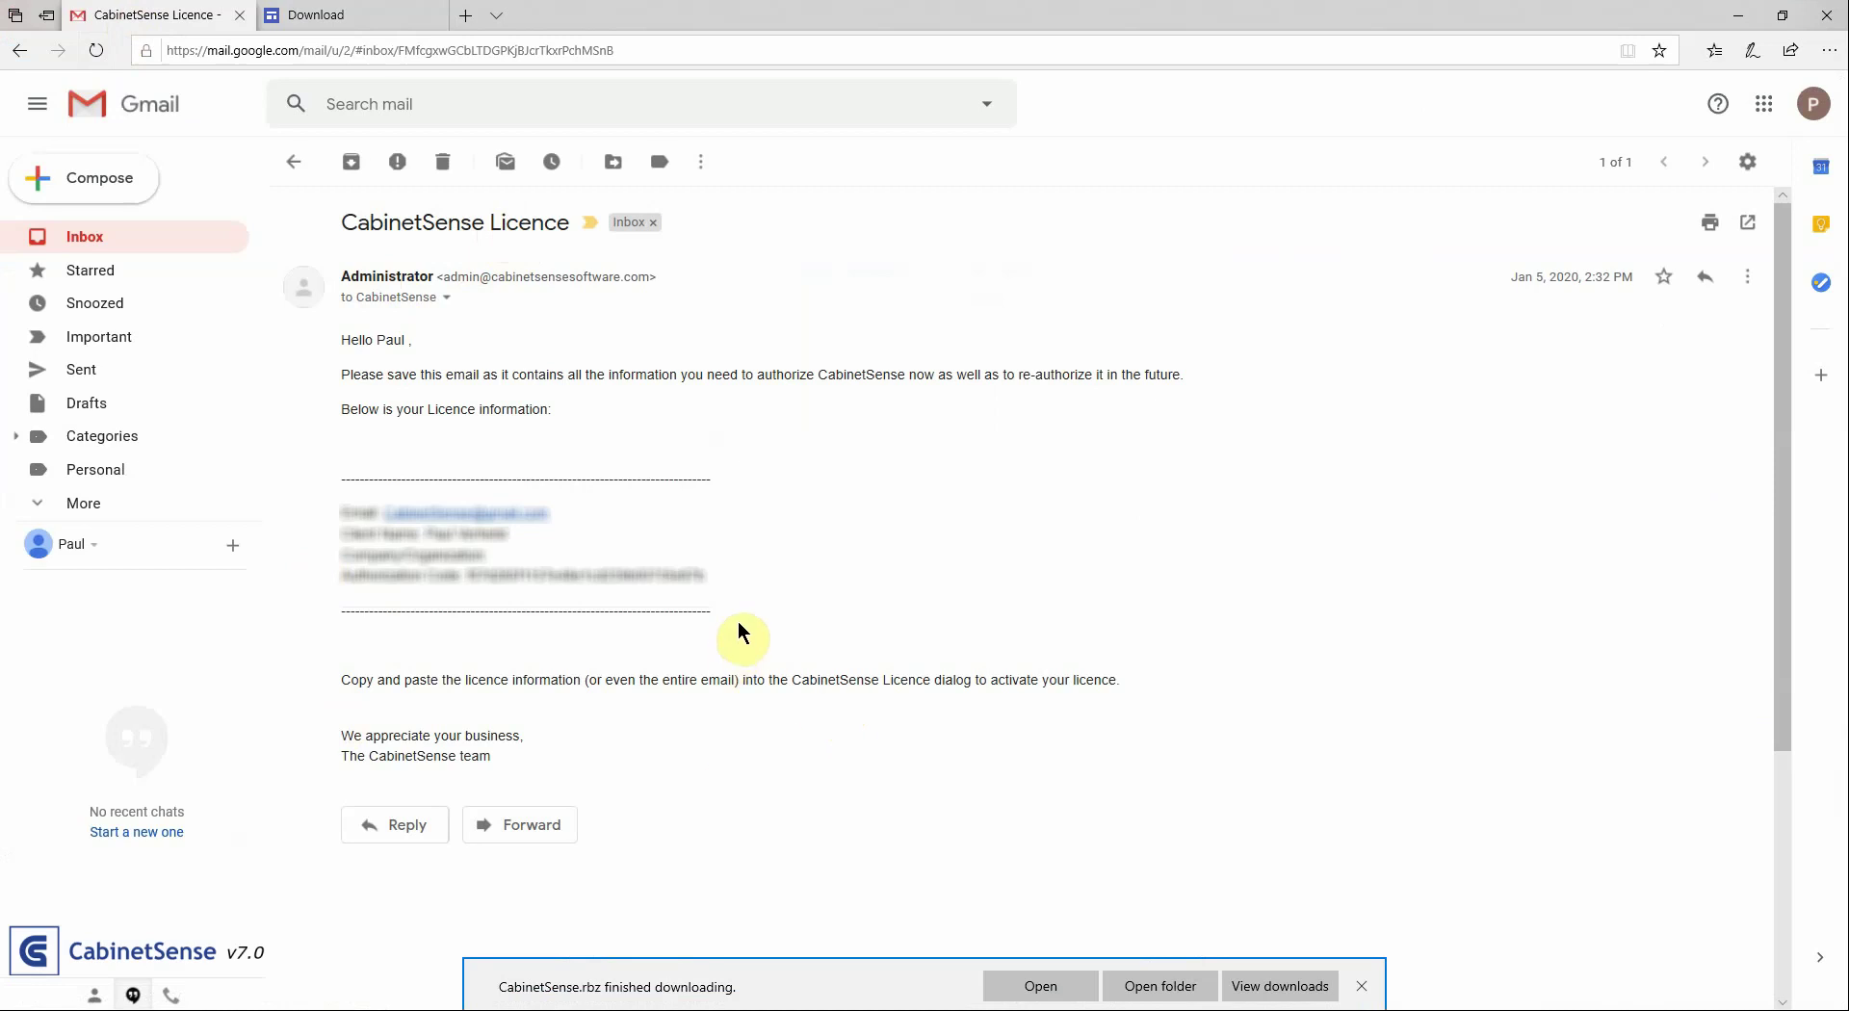
{"action": "left_click_drag", "start_coordinate": [726, 619], "coordinate": [329, 472]}
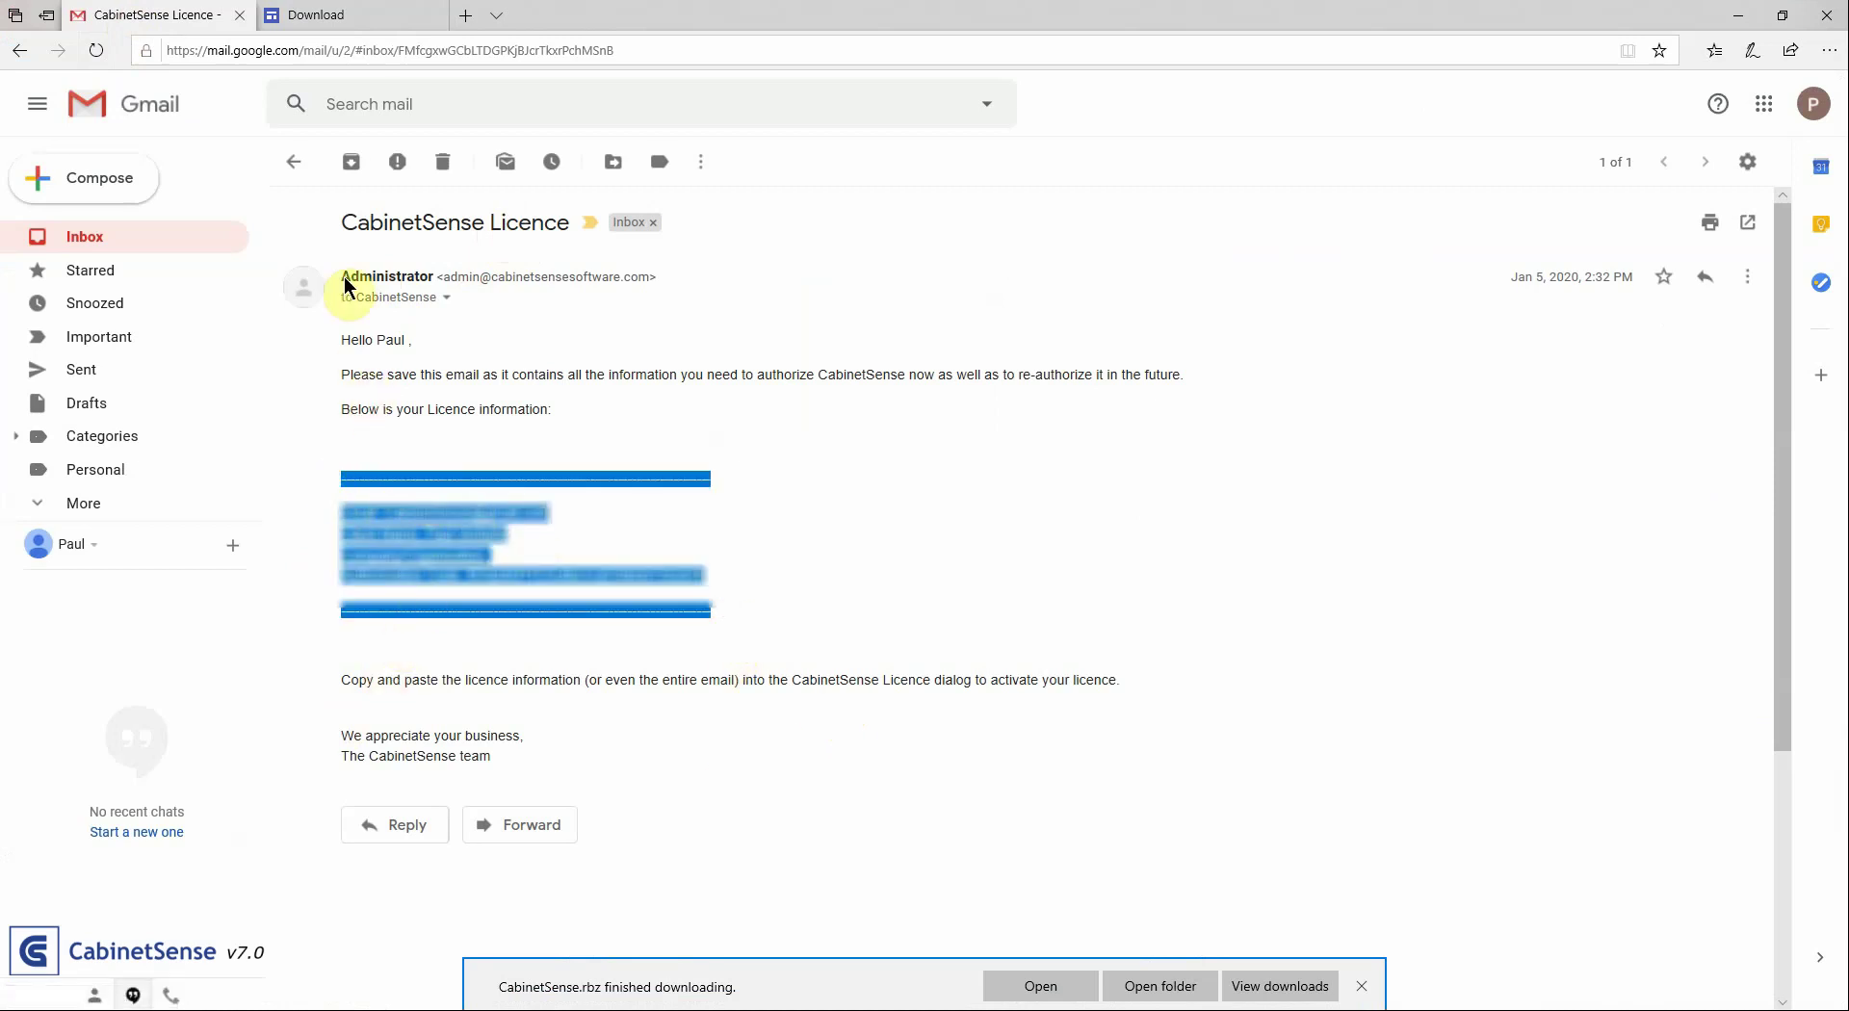
{"action": "right_click", "coordinate": [450, 532]}
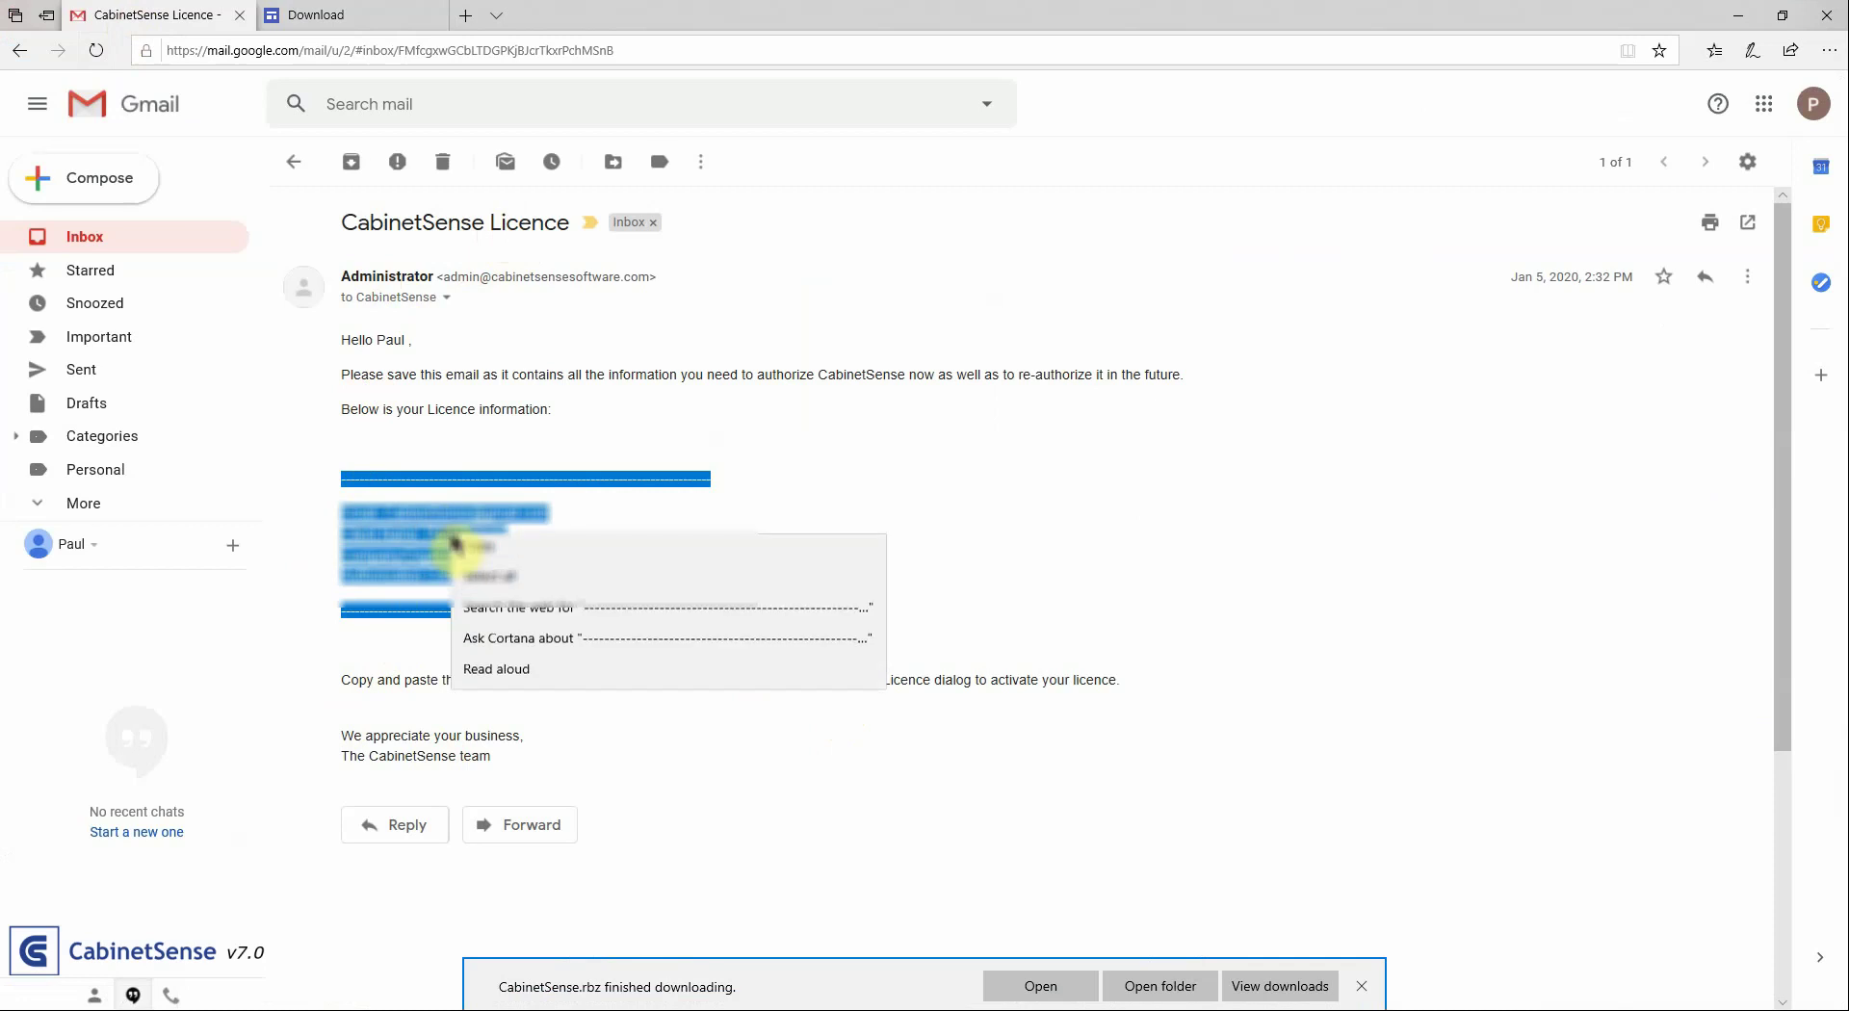
{"action": "left_click", "coordinate": [475, 551]}
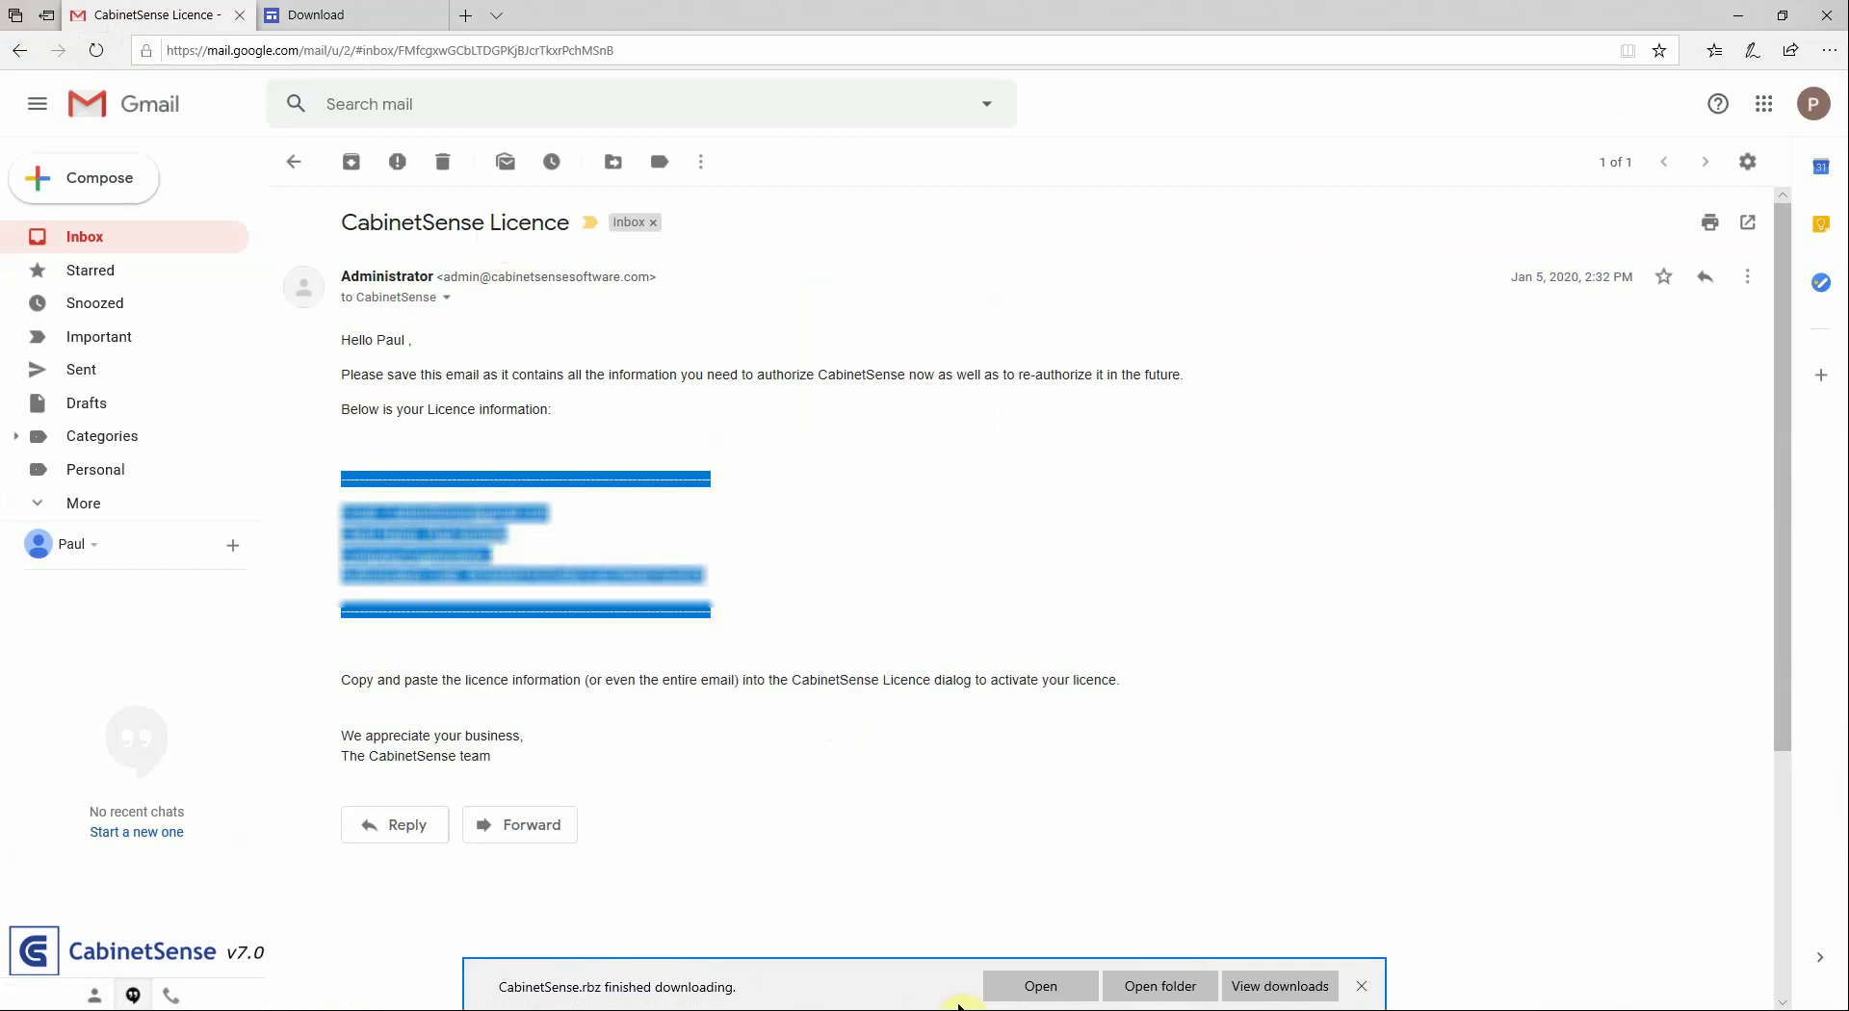
Paste the copied licence into SketchUp's CabinetSense licence box, add it, and confirm
{"action": "key", "text": "alt+Tab"}
{"action": "right_click", "coordinate": [812, 445]}
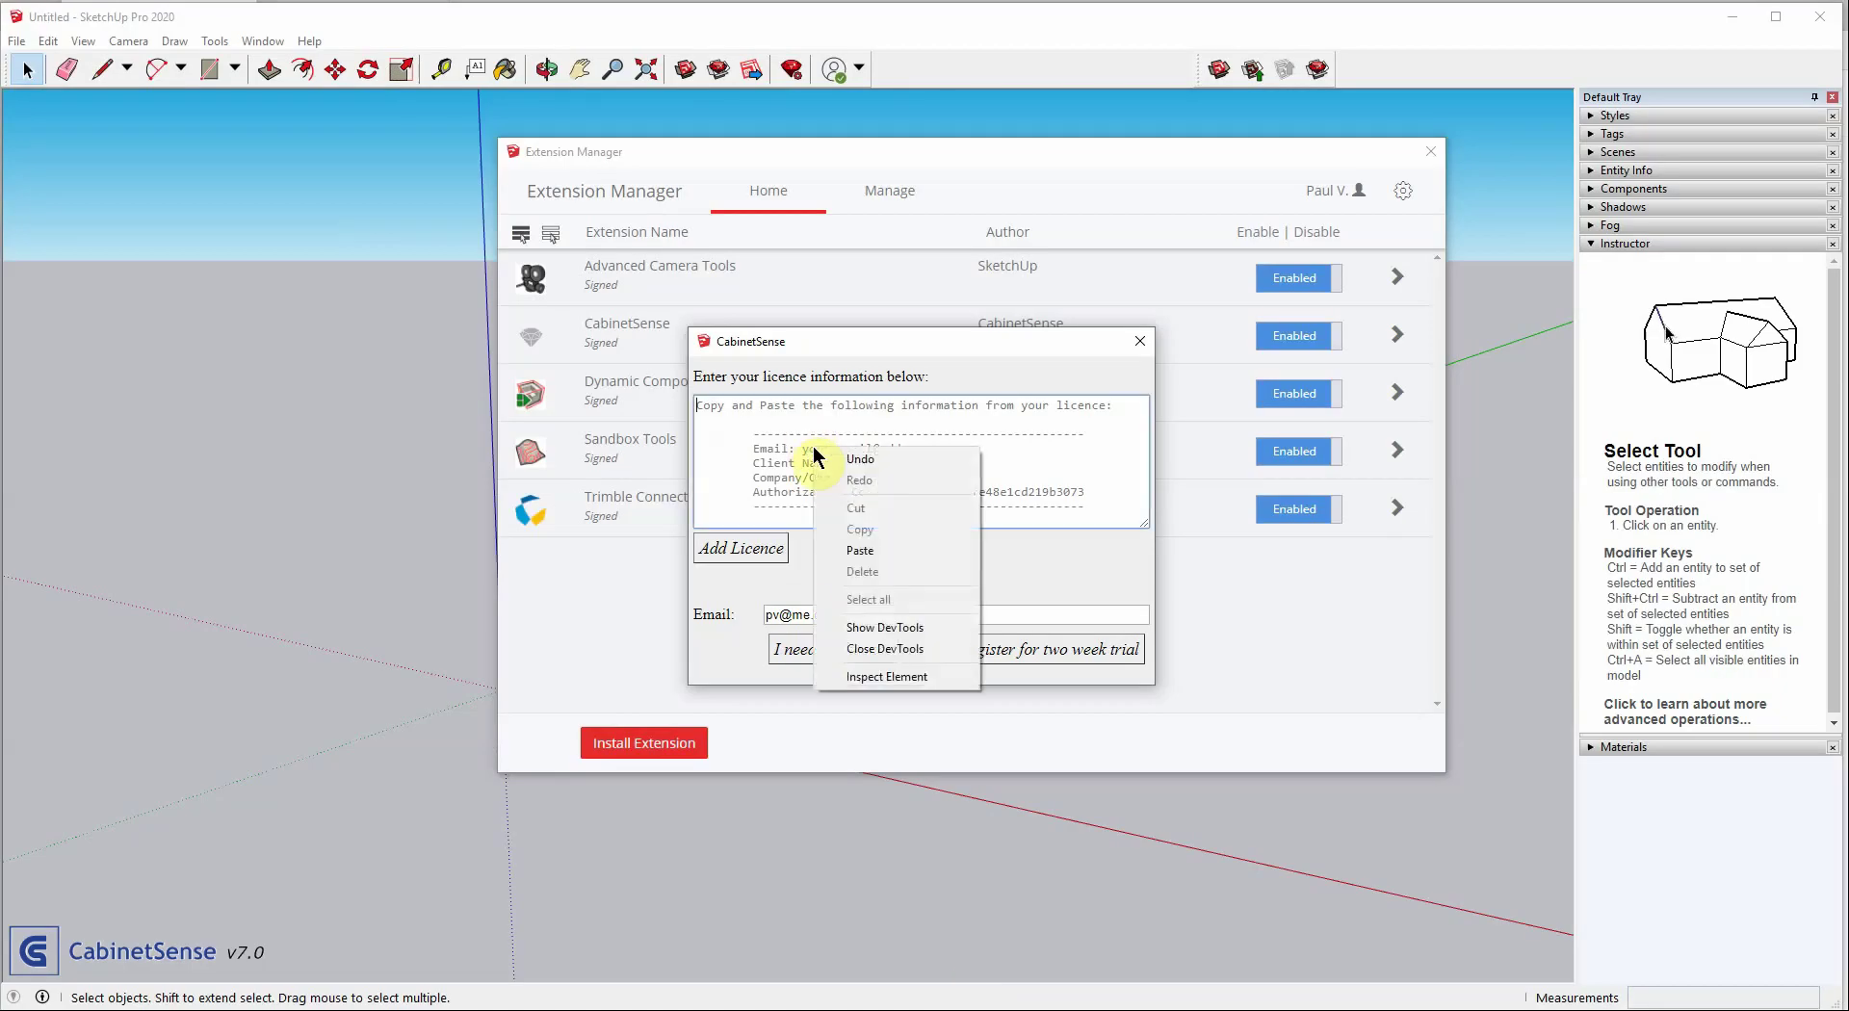
{"action": "left_click", "coordinate": [854, 552]}
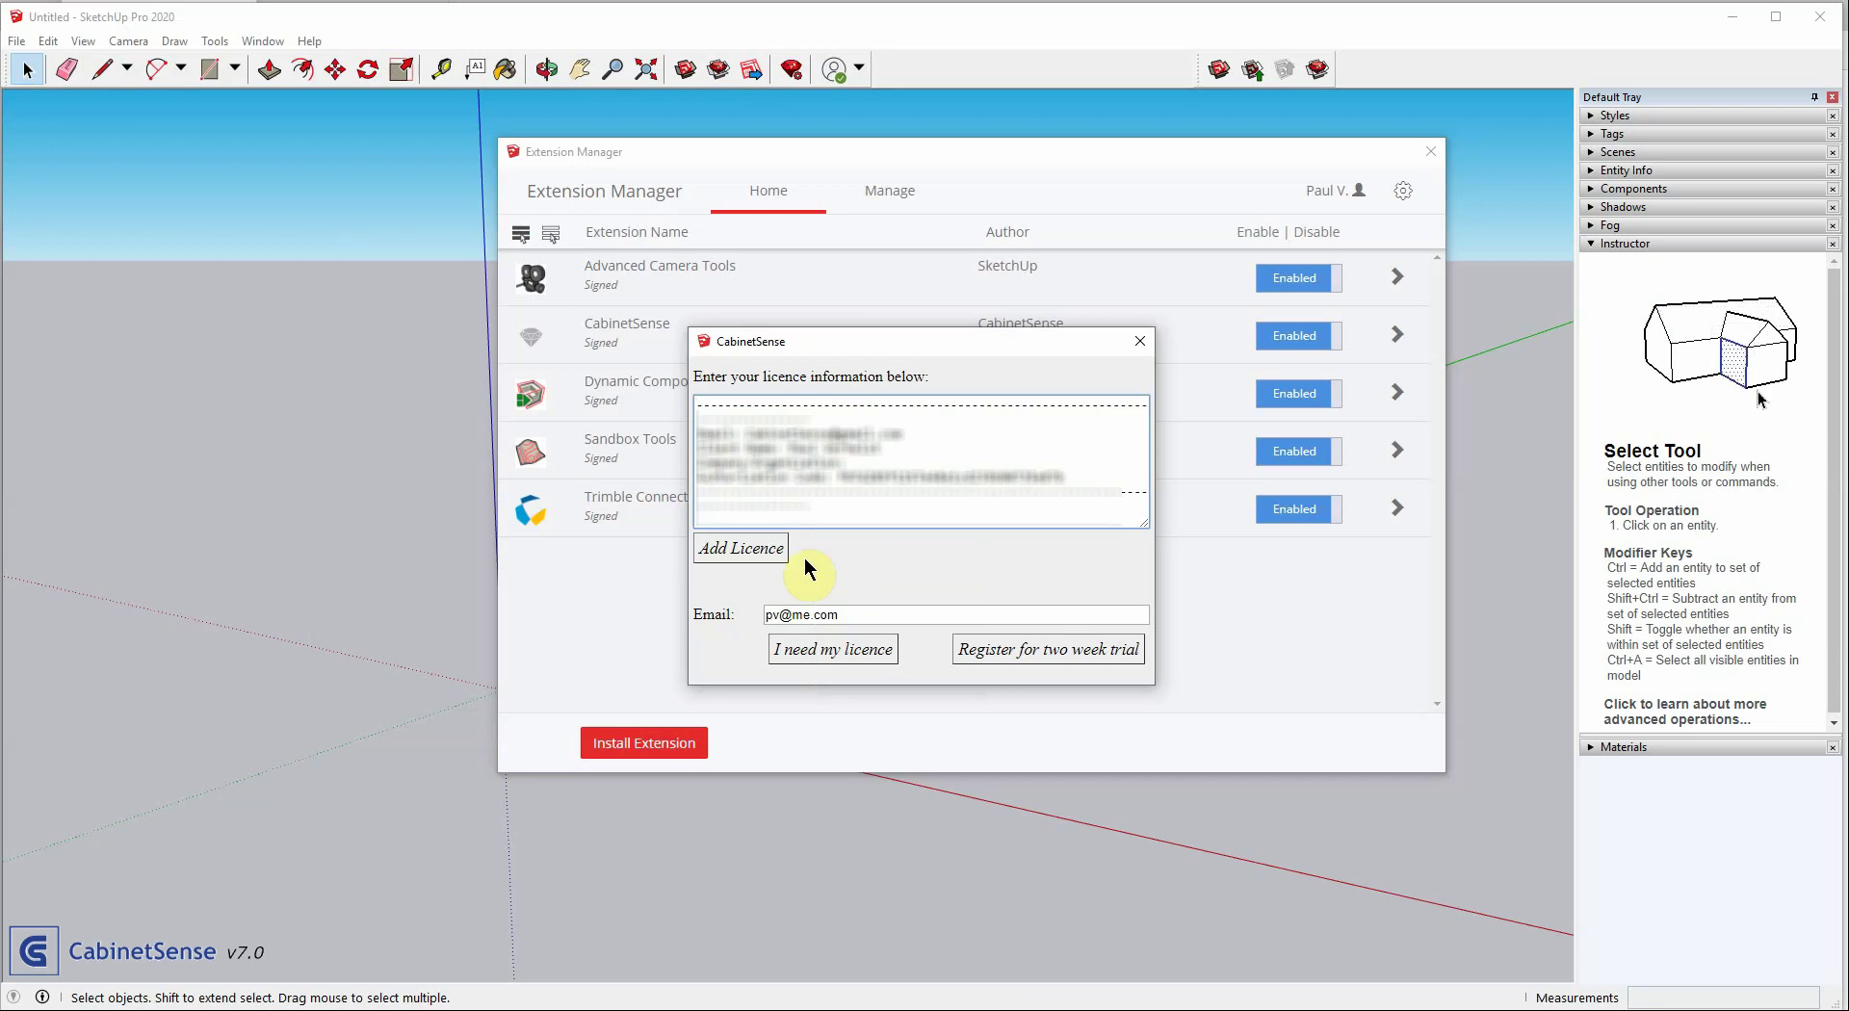
{"action": "left_click", "coordinate": [760, 549]}
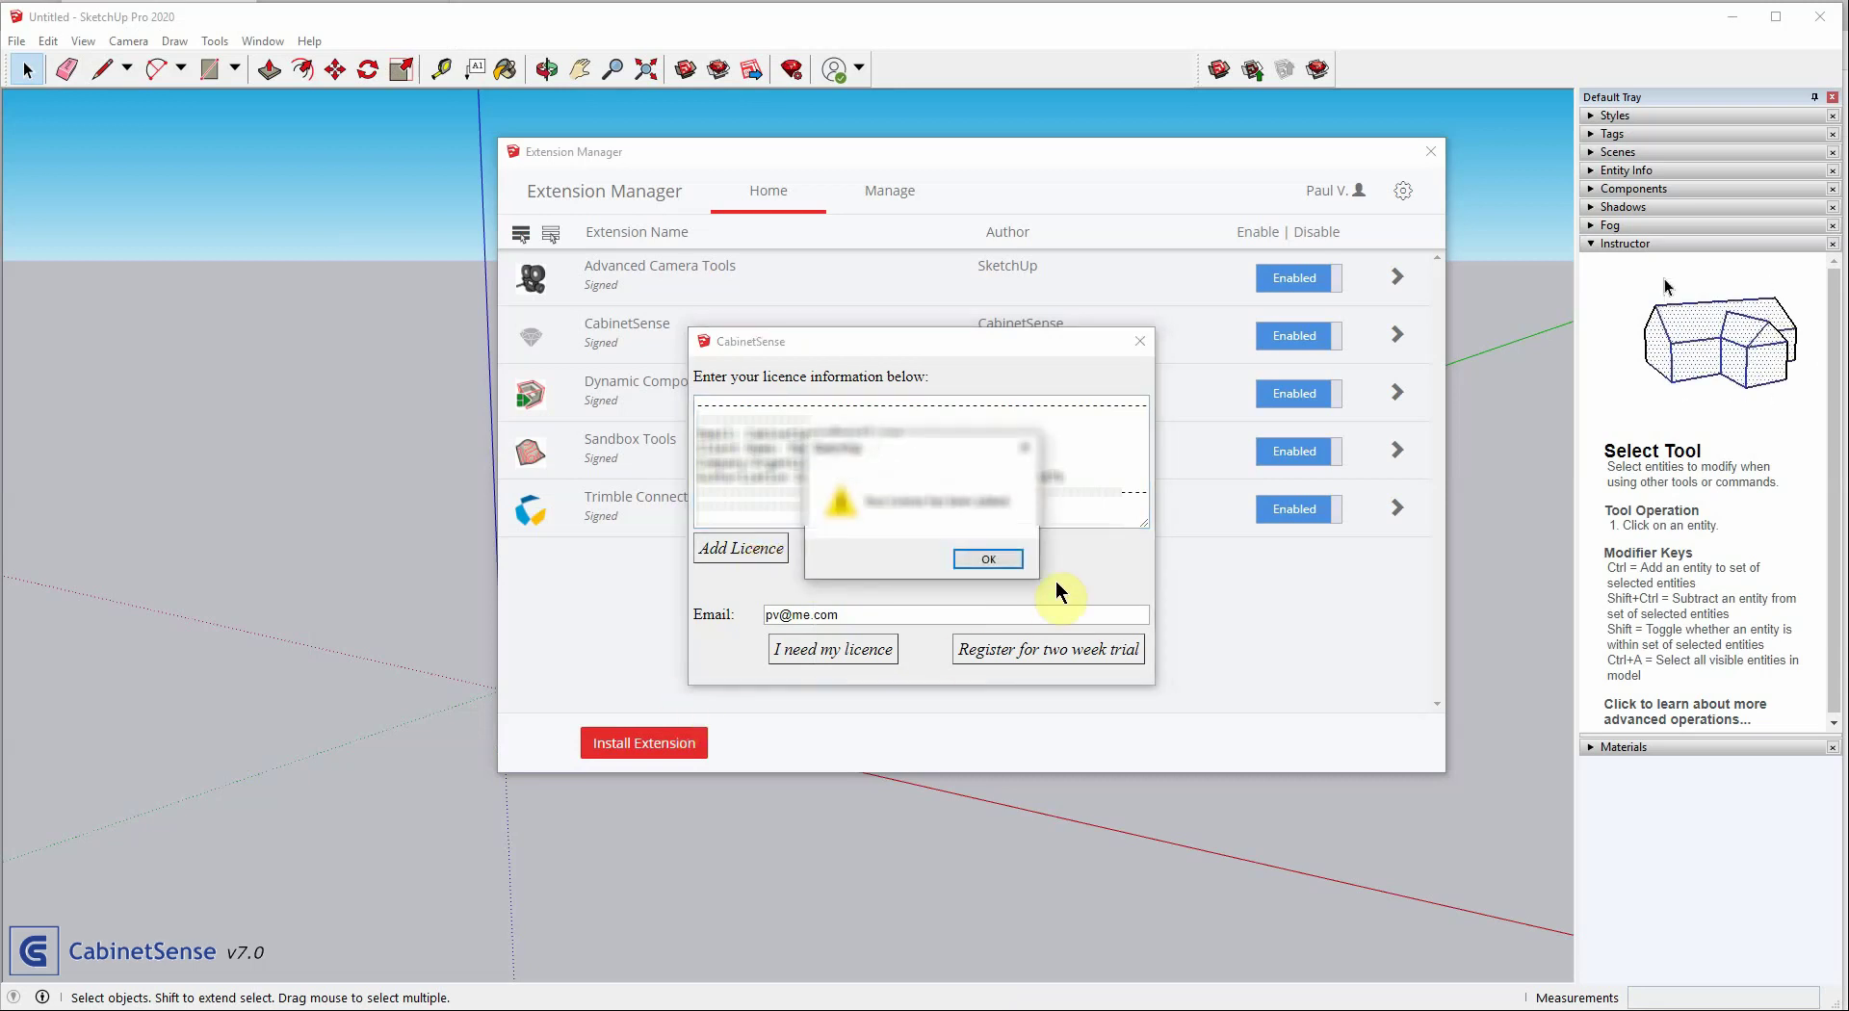
{"action": "left_click", "coordinate": [984, 559]}
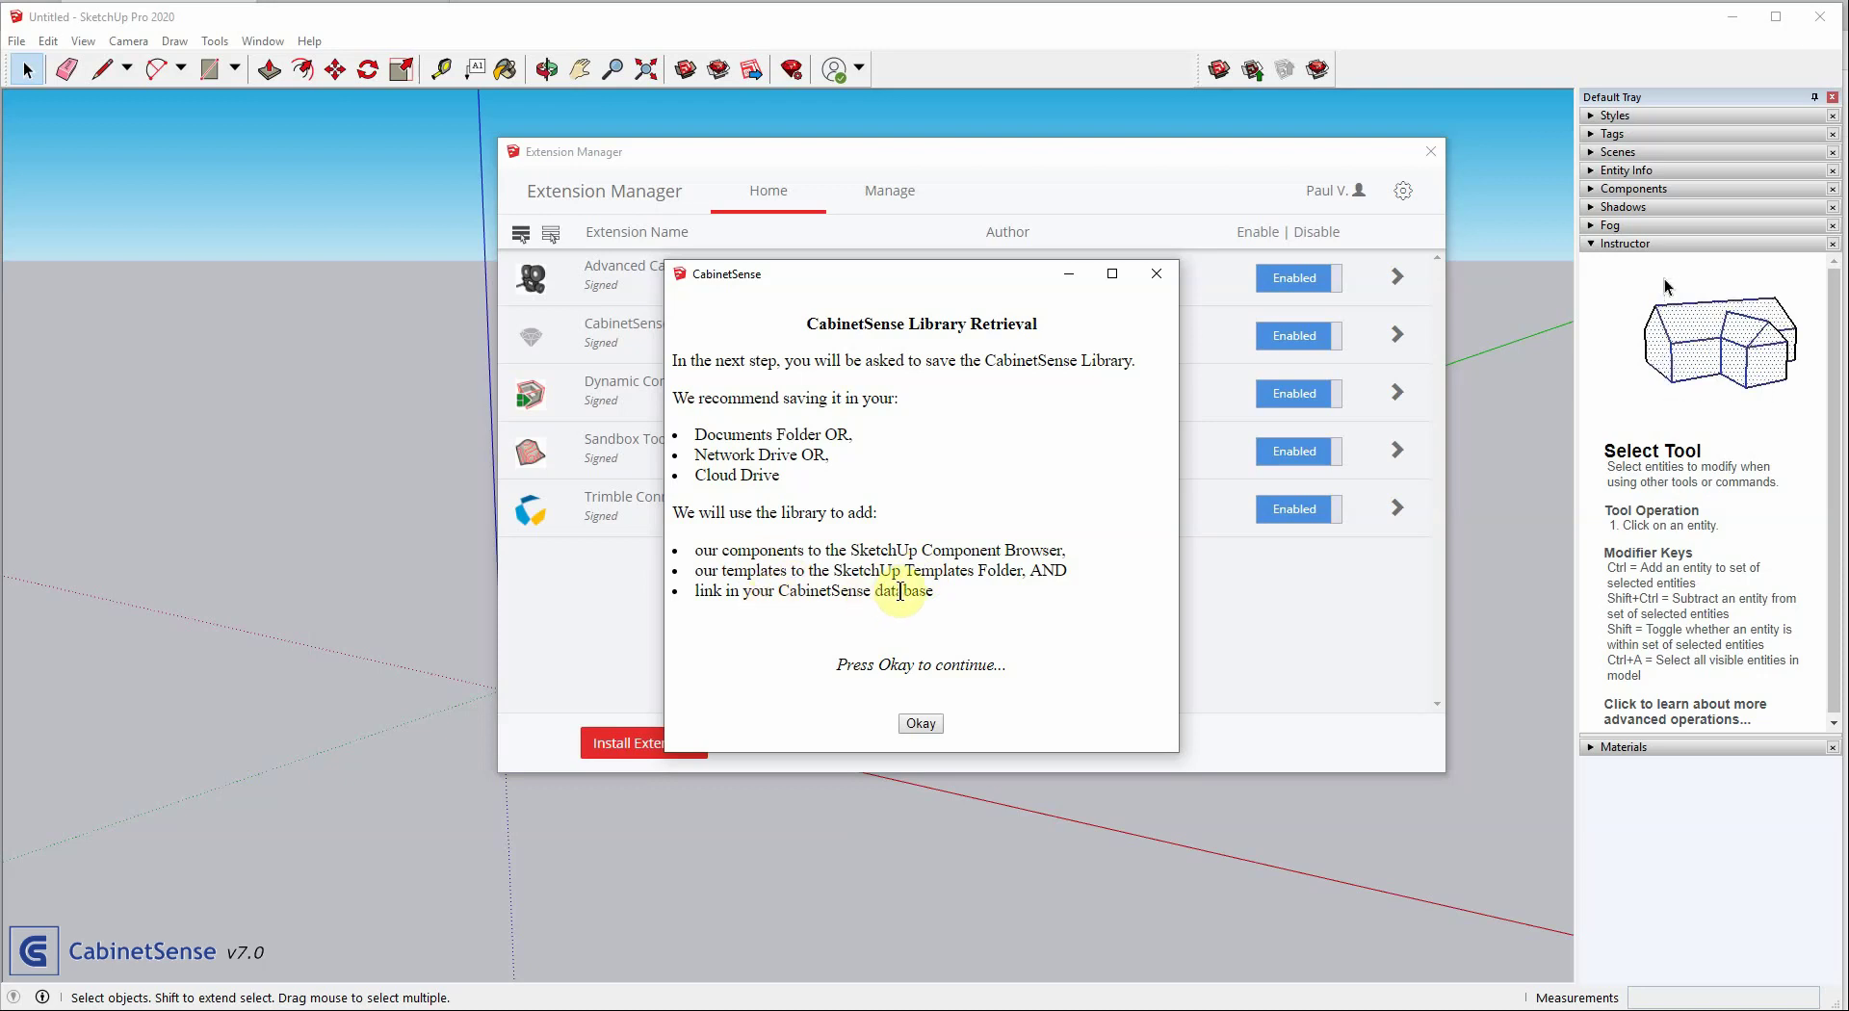
Create a CabinetSense folder in Documents and save the library zip into it
{"action": "left_click", "coordinate": [916, 724]}
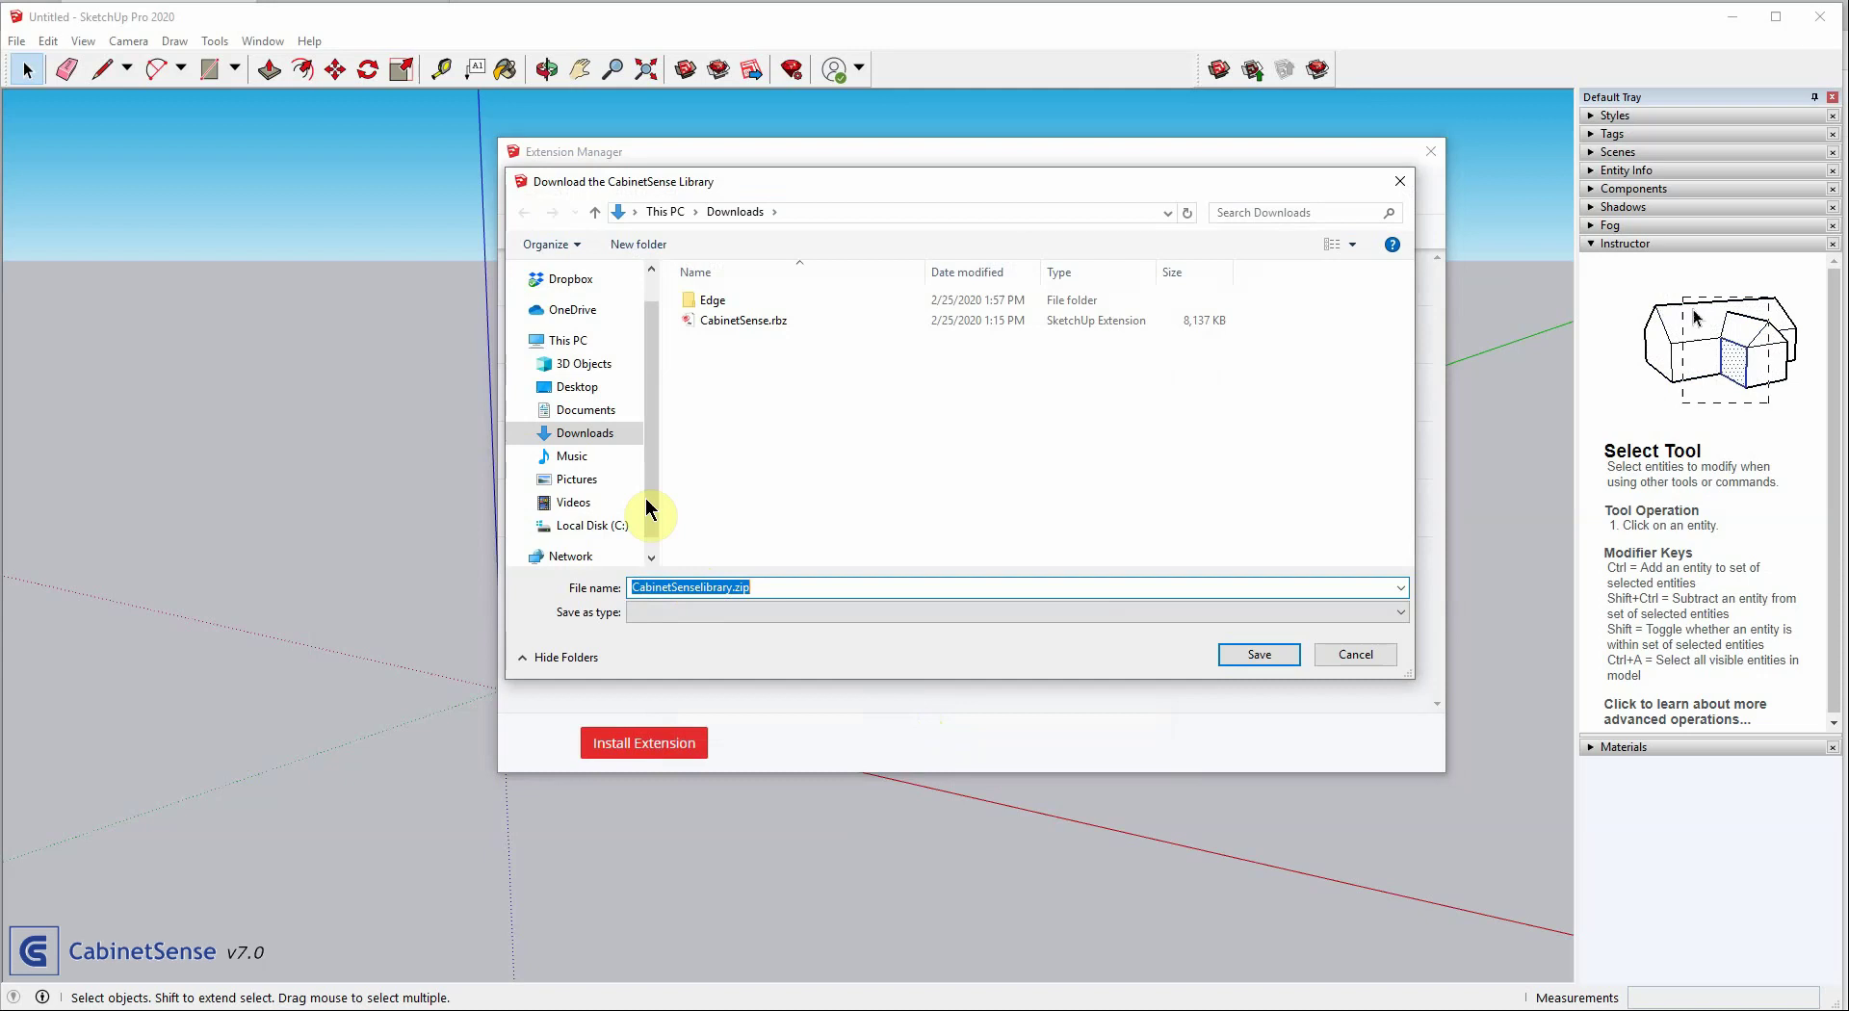
{"action": "left_click", "coordinate": [589, 410]}
{"action": "right_click", "coordinate": [848, 463]}
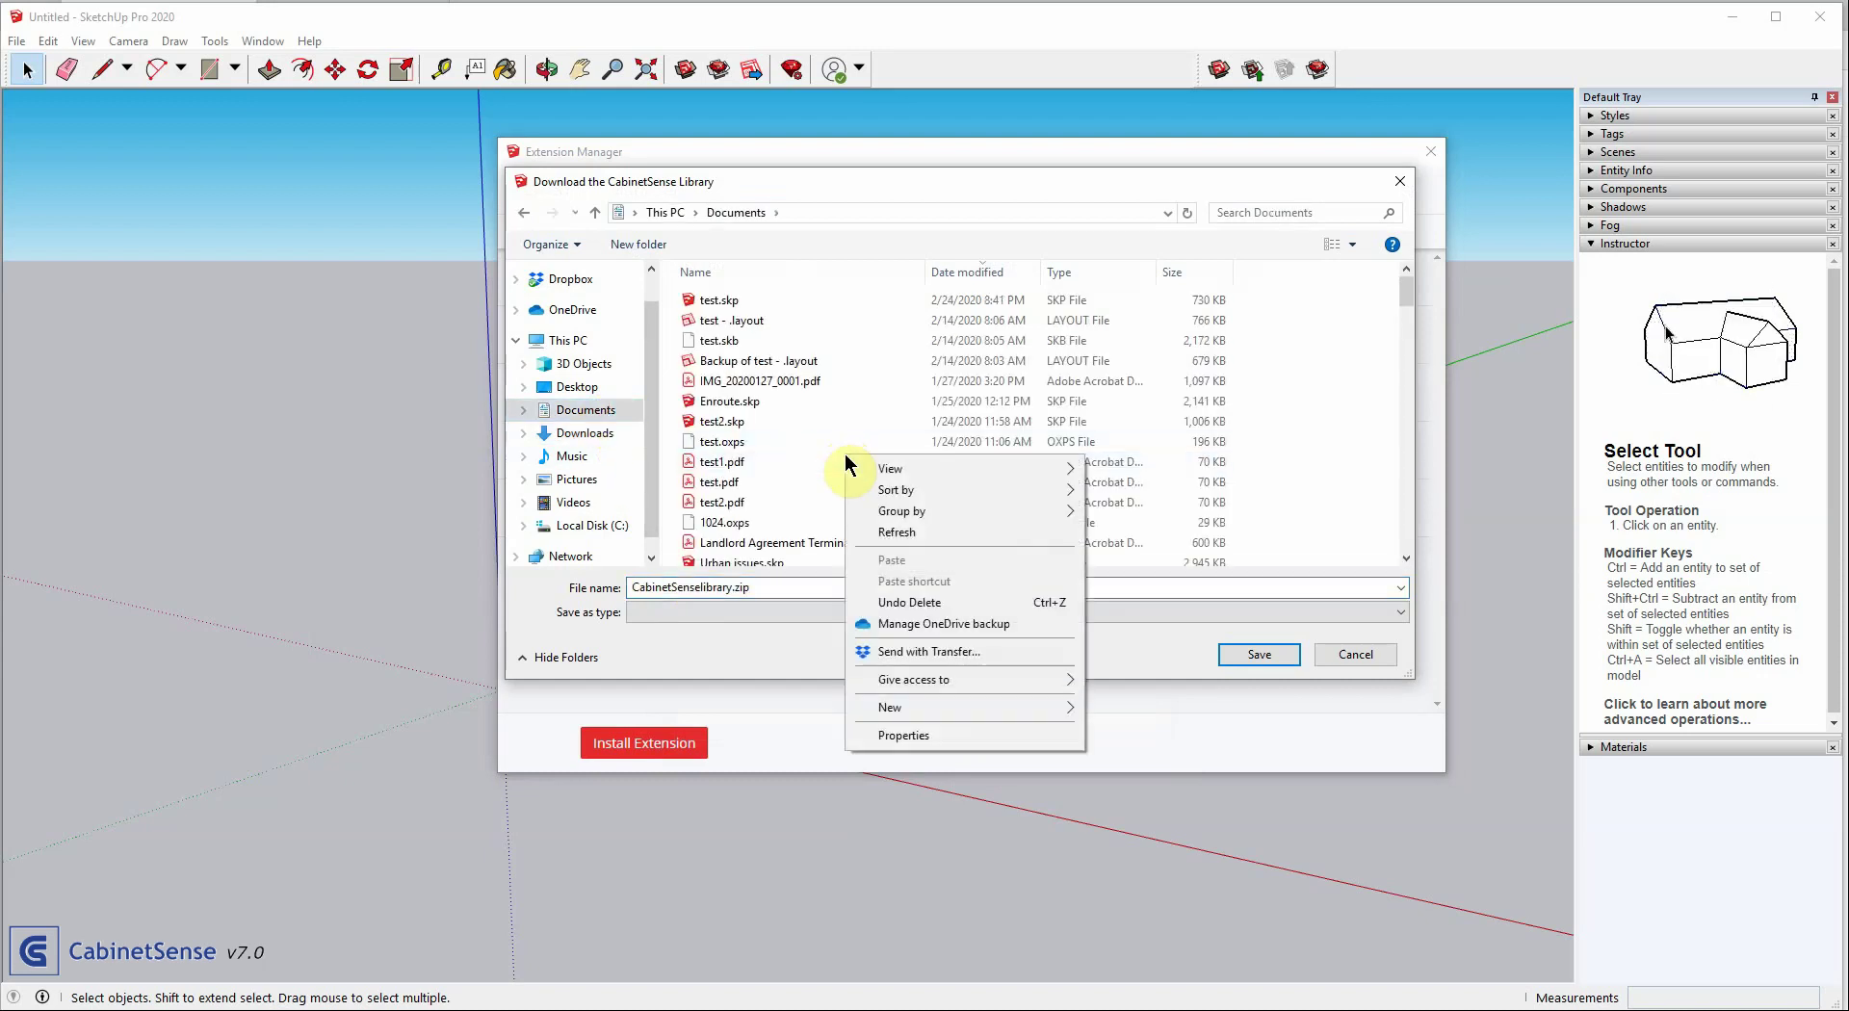
{"action": "left_click", "coordinate": [881, 707]}
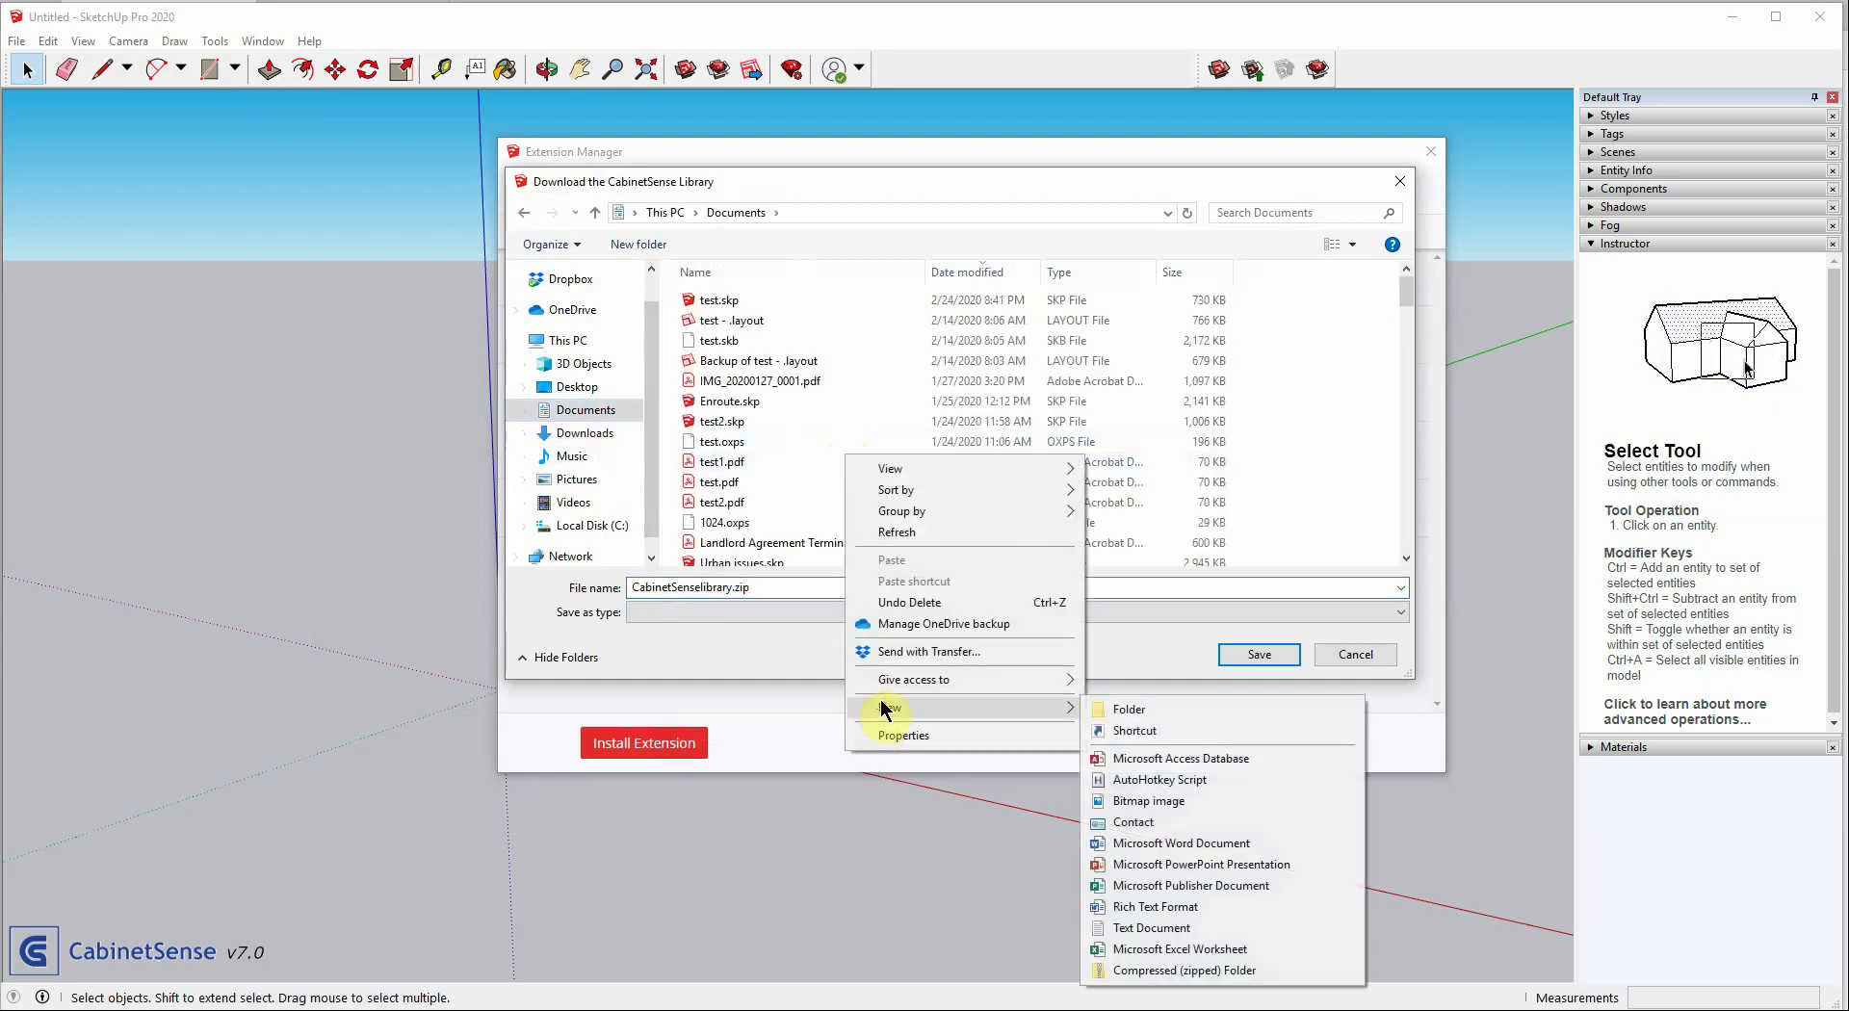
{"action": "left_click", "coordinate": [1117, 710]}
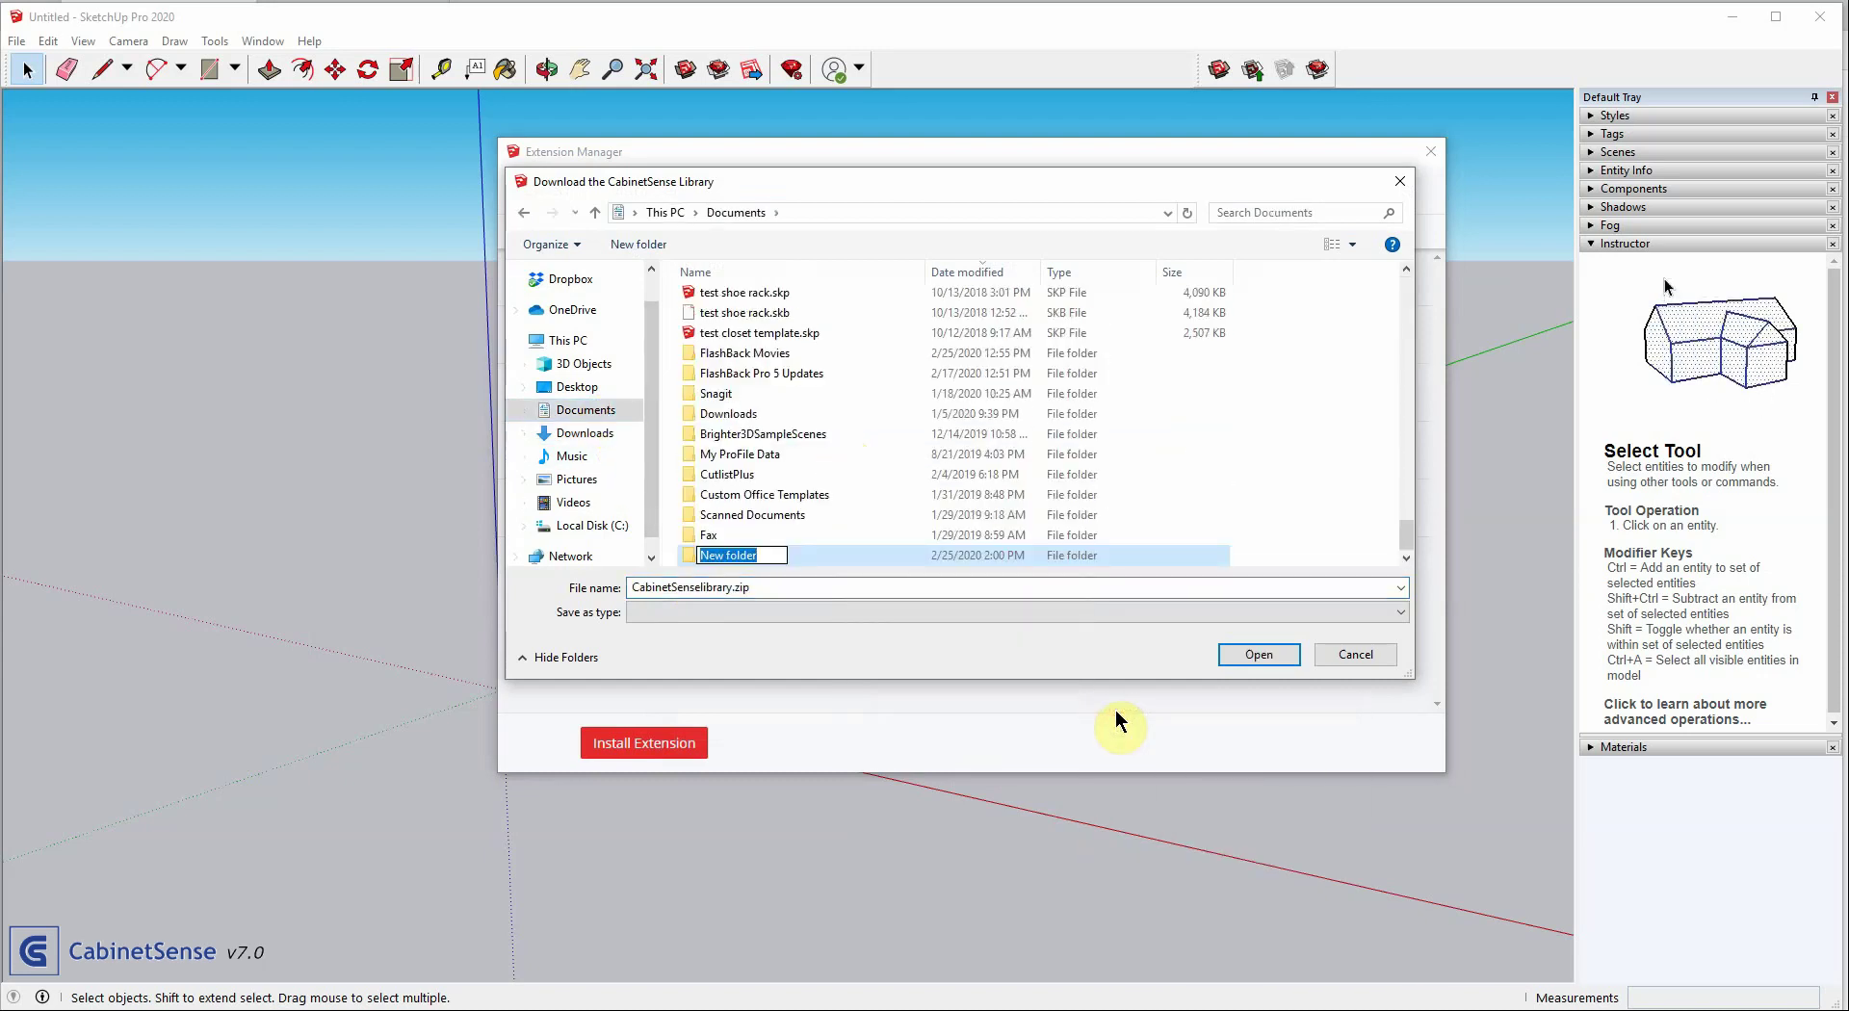
{"action": "type", "text": "CabinetSe"}
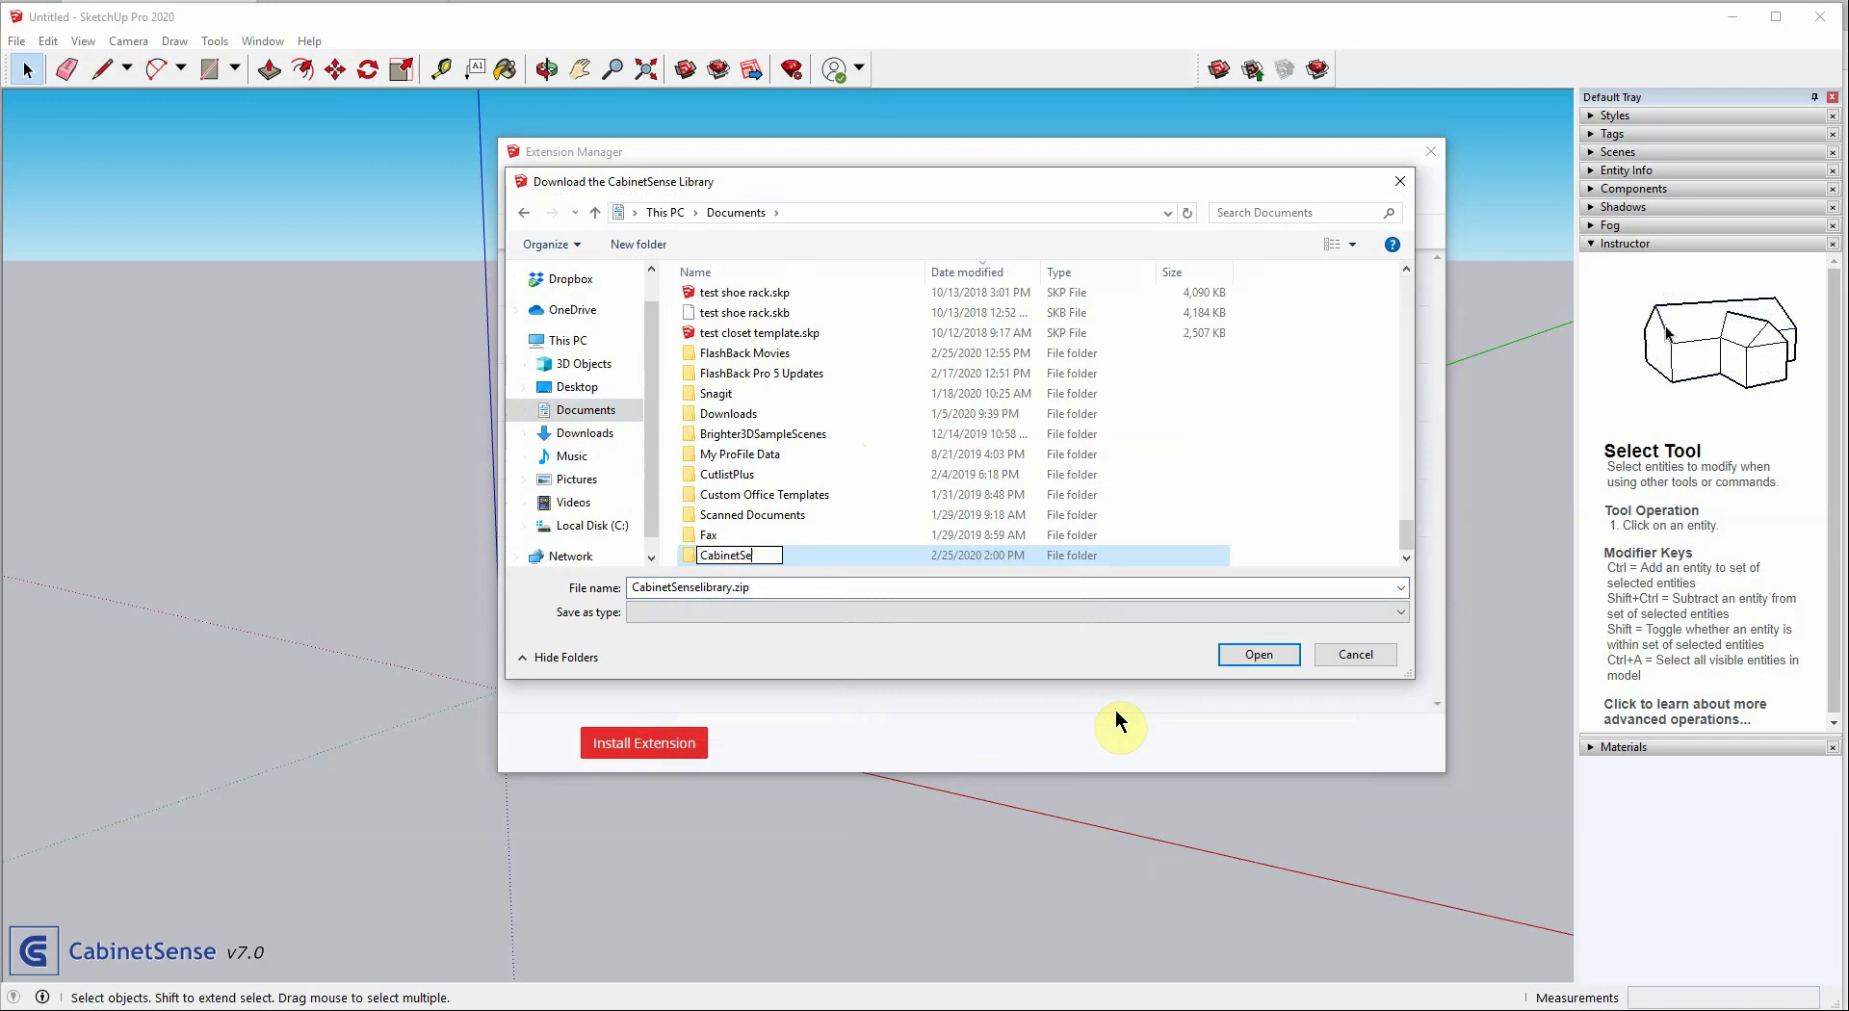
{"action": "type", "text": "nse"}
{"action": "key", "text": "Return"}
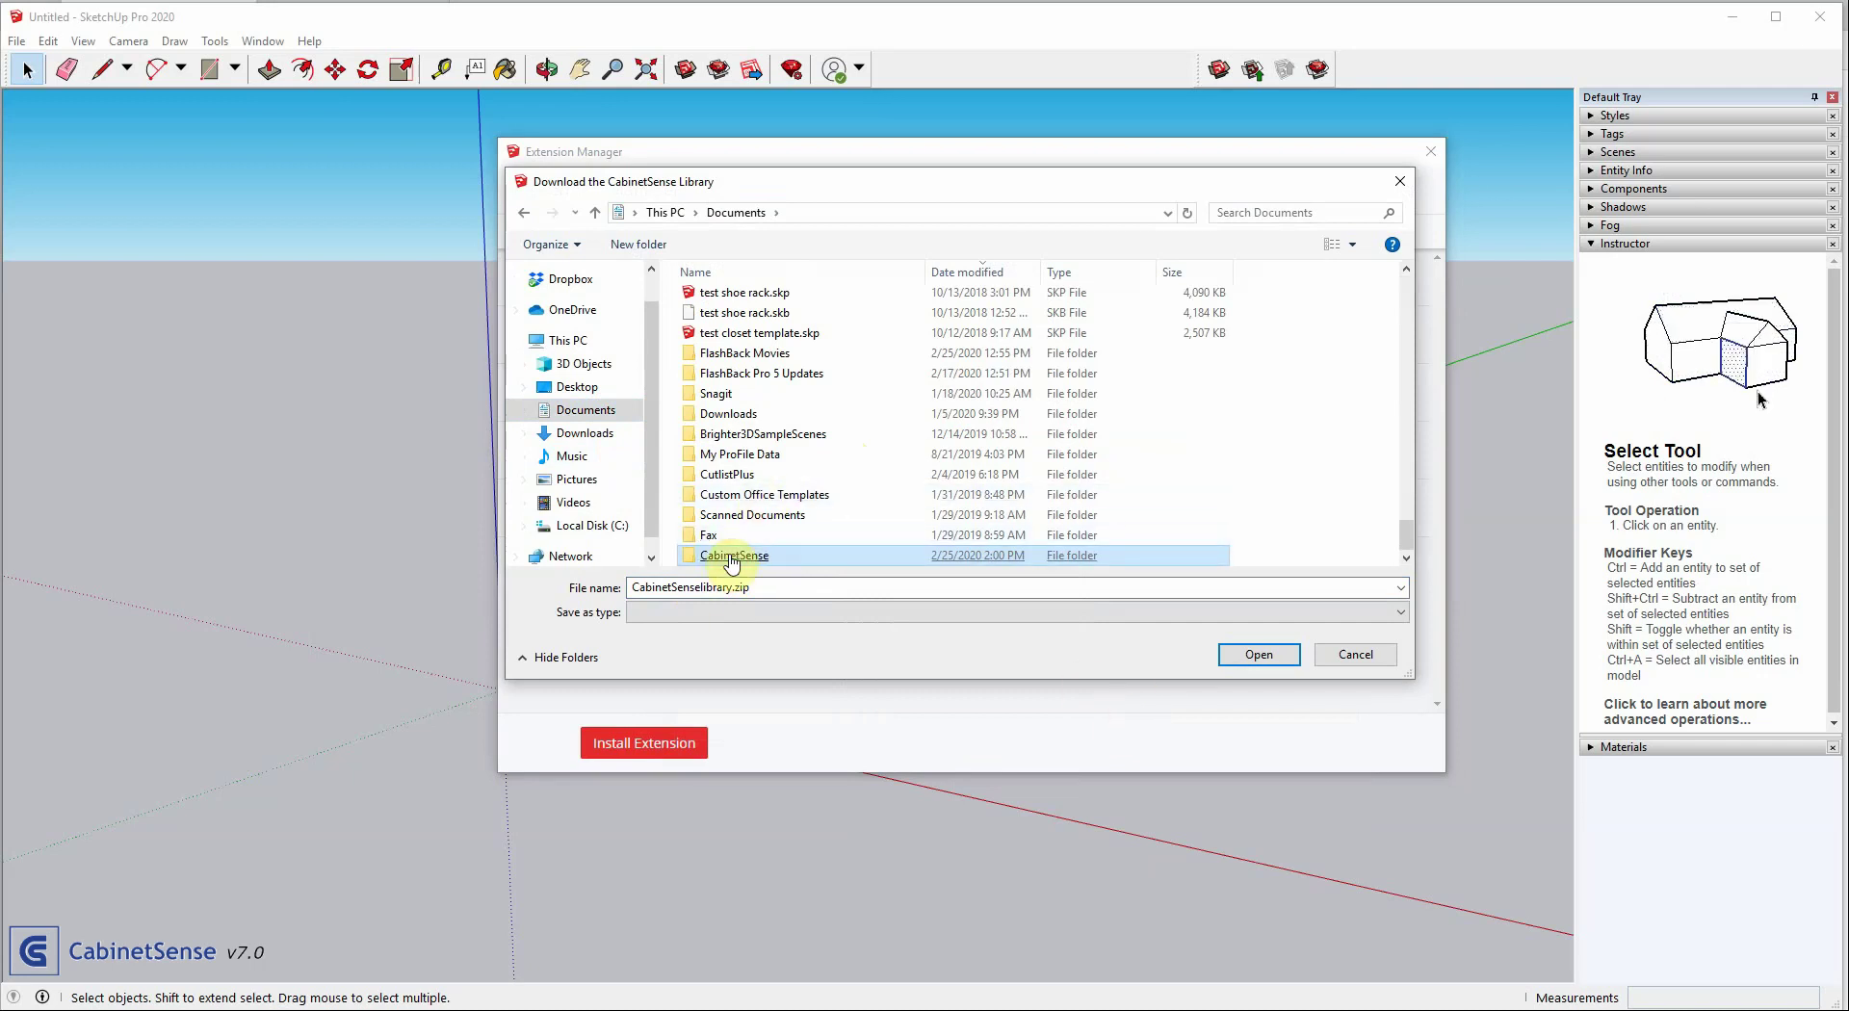
{"action": "double_click", "coordinate": [732, 556]}
{"action": "left_click", "coordinate": [1252, 653]}
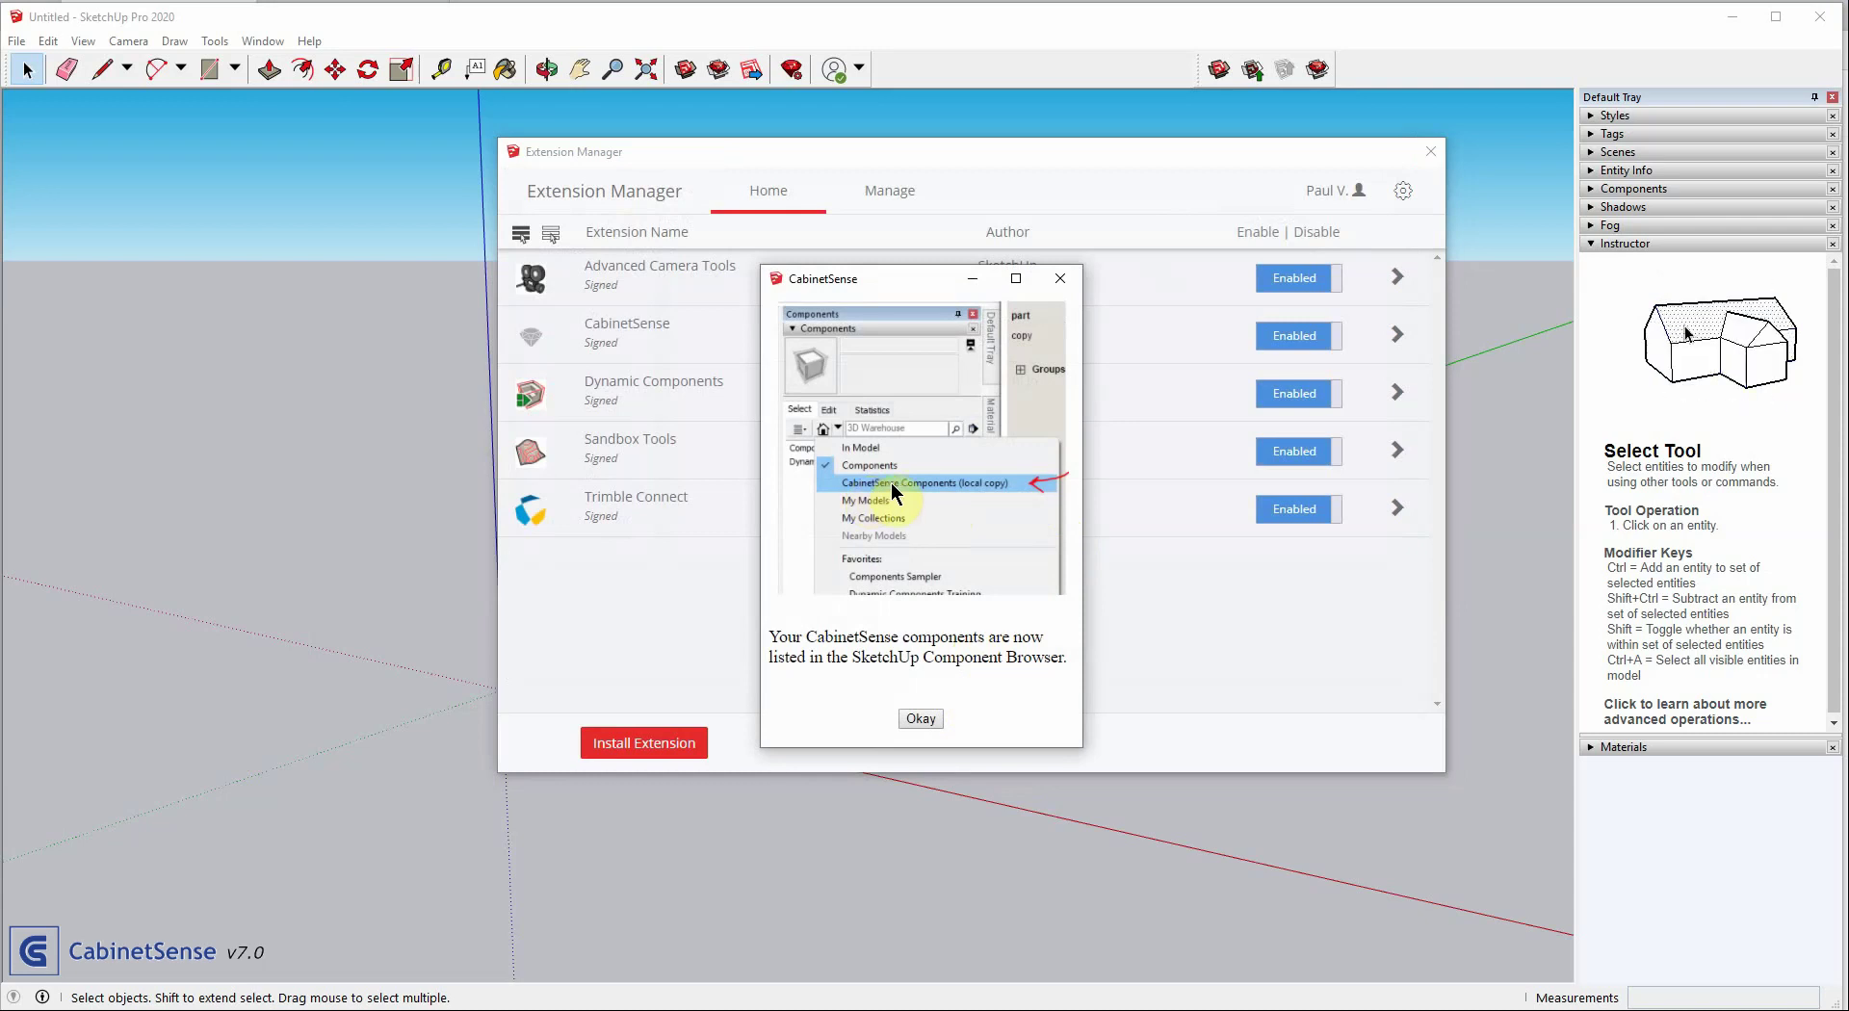
Dismiss the component-browser and setup-completed messages, then browse the Window menu
{"action": "left_click", "coordinate": [917, 722]}
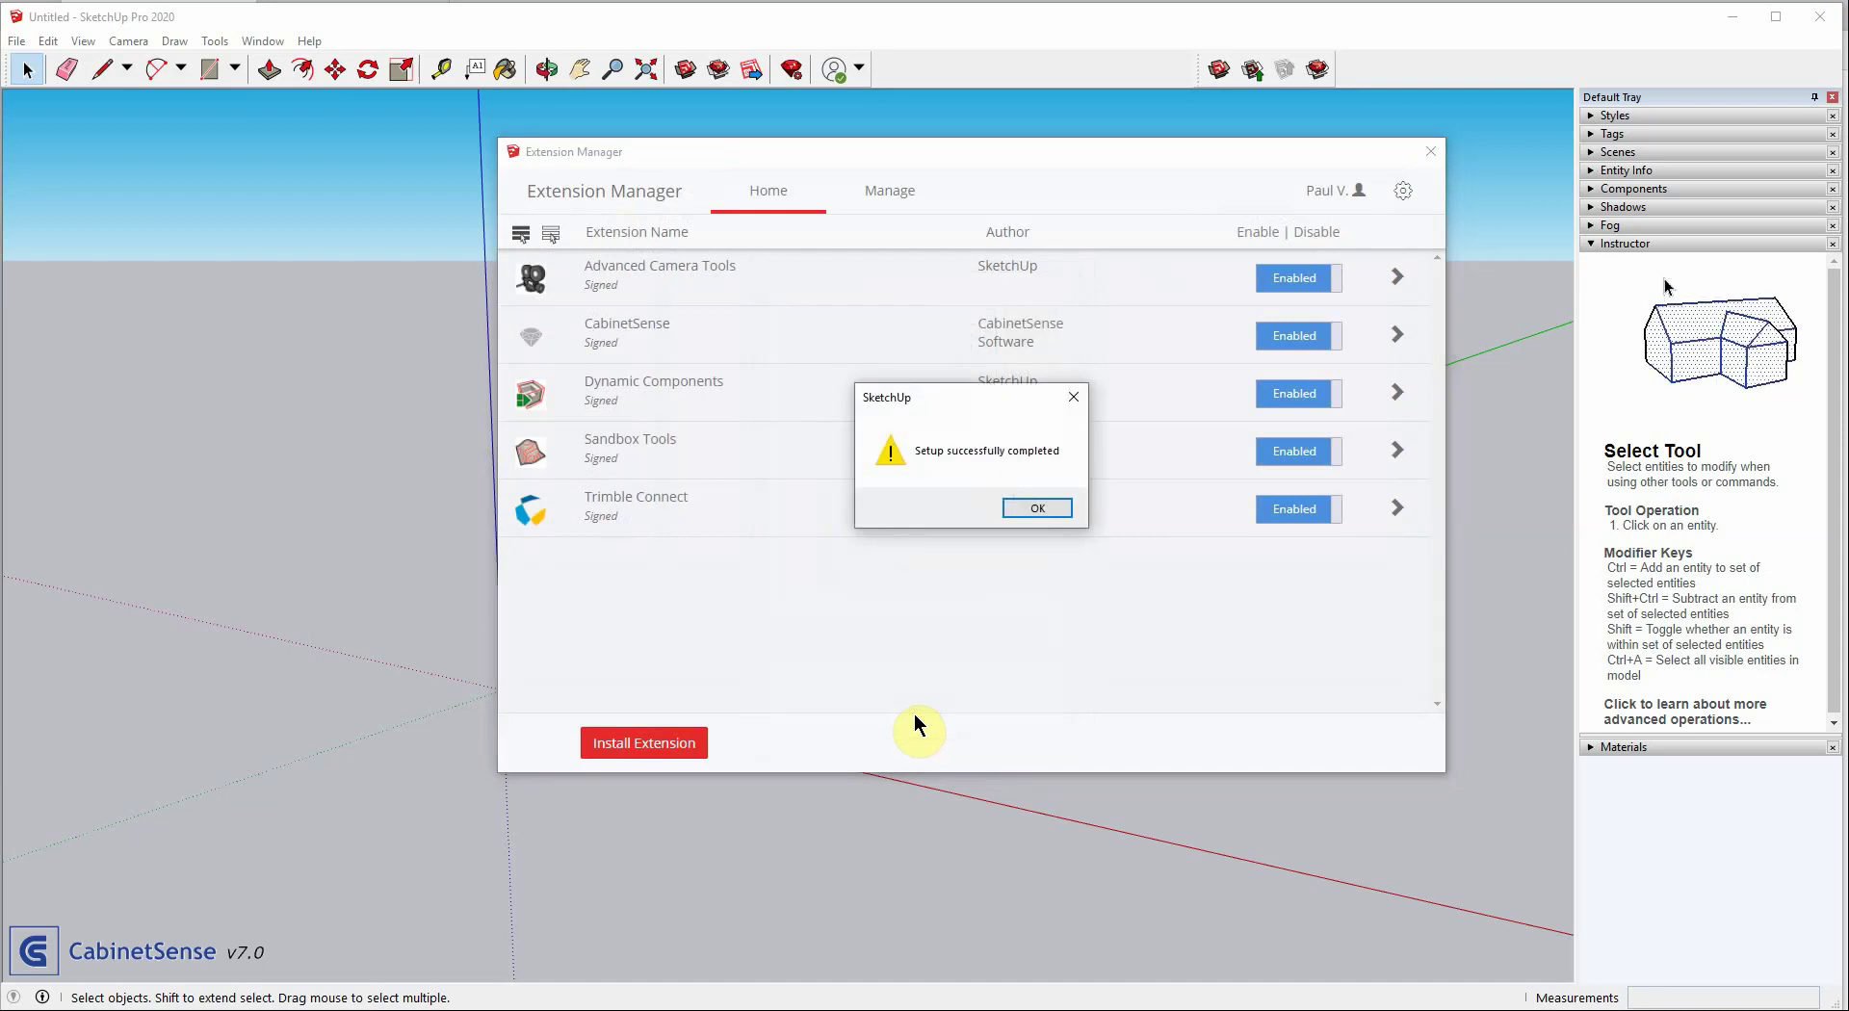
{"action": "left_click", "coordinate": [1024, 506]}
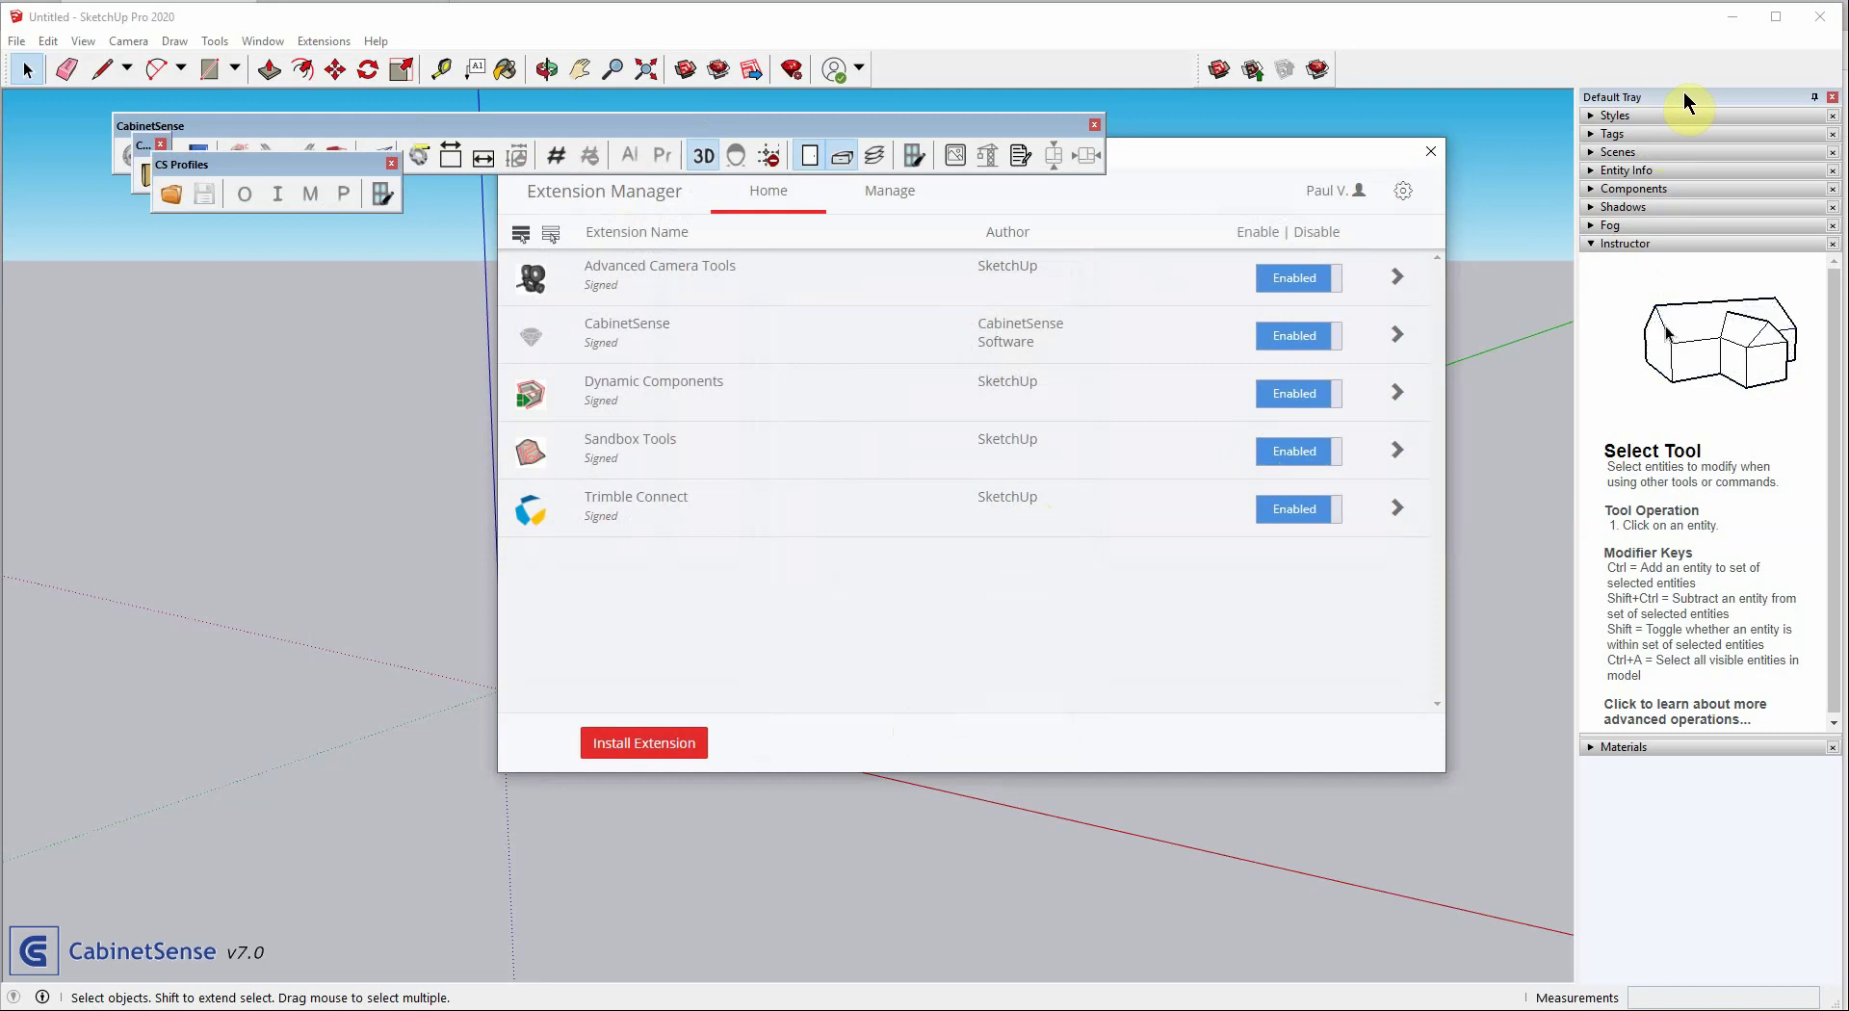
{"action": "left_click", "coordinate": [263, 41]}
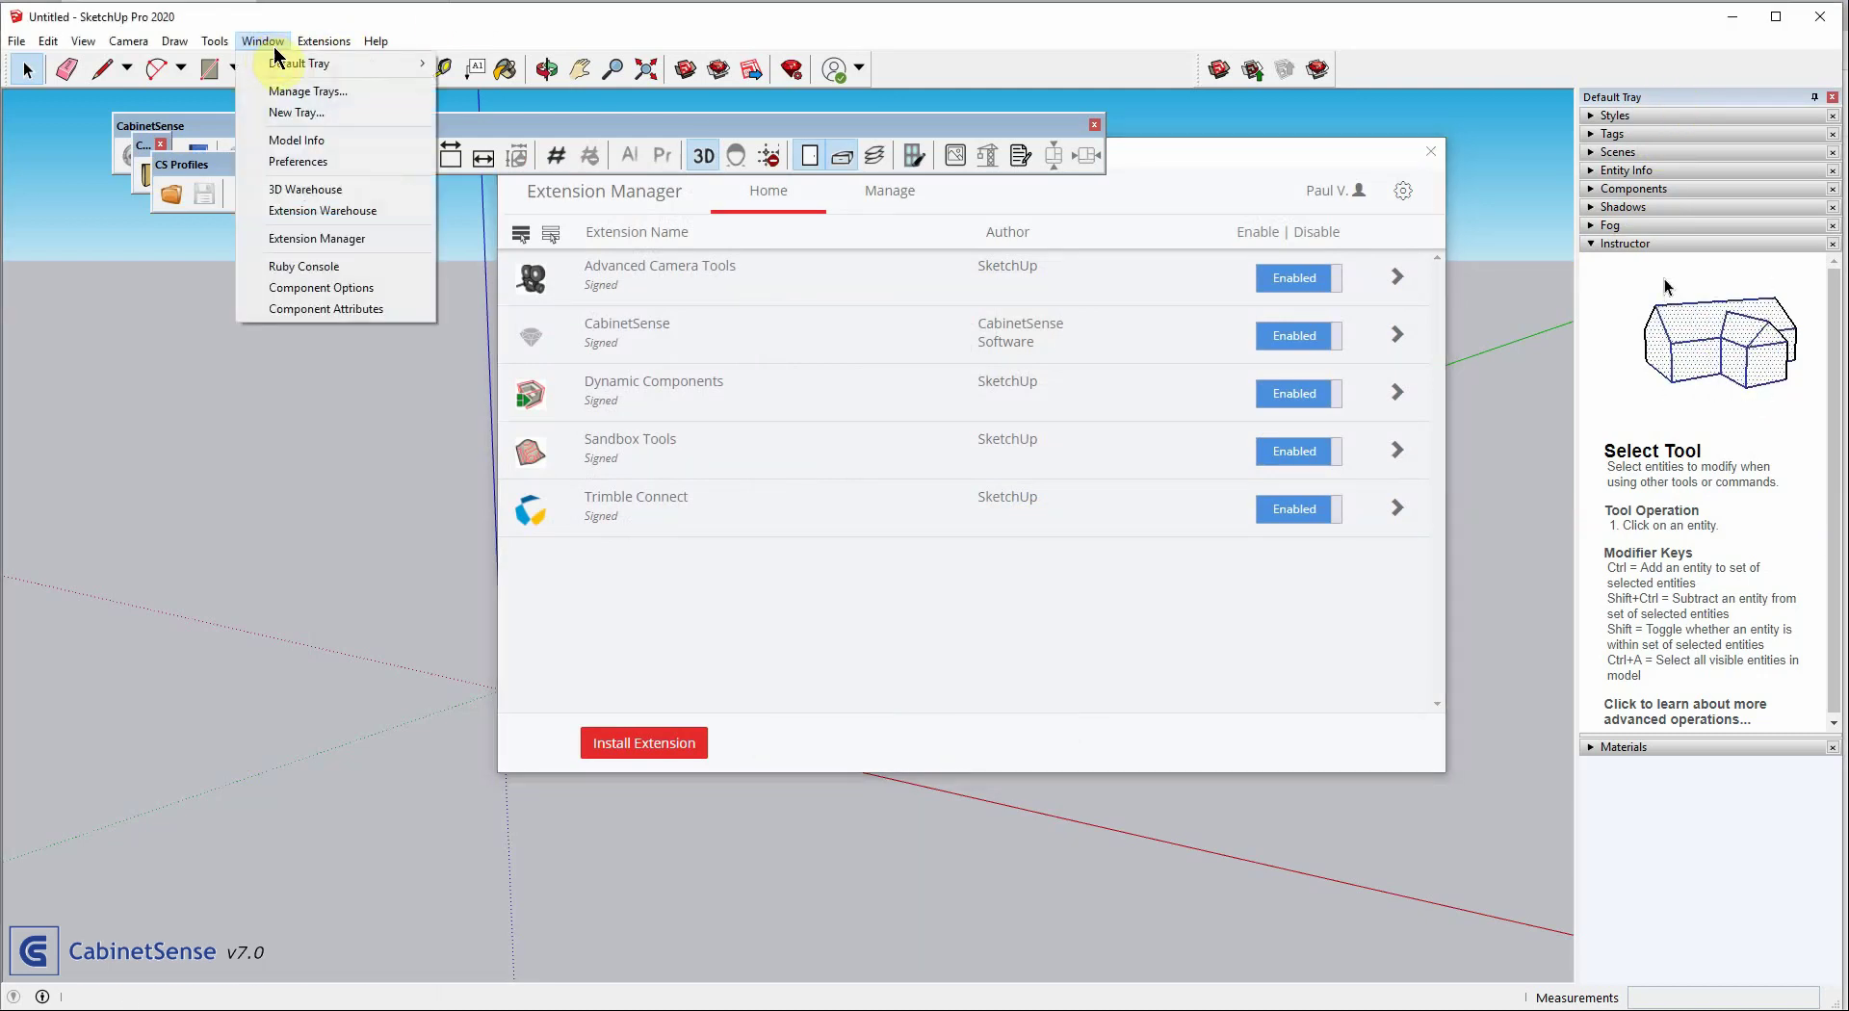
{"action": "mouse_move", "coordinate": [290, 74]}
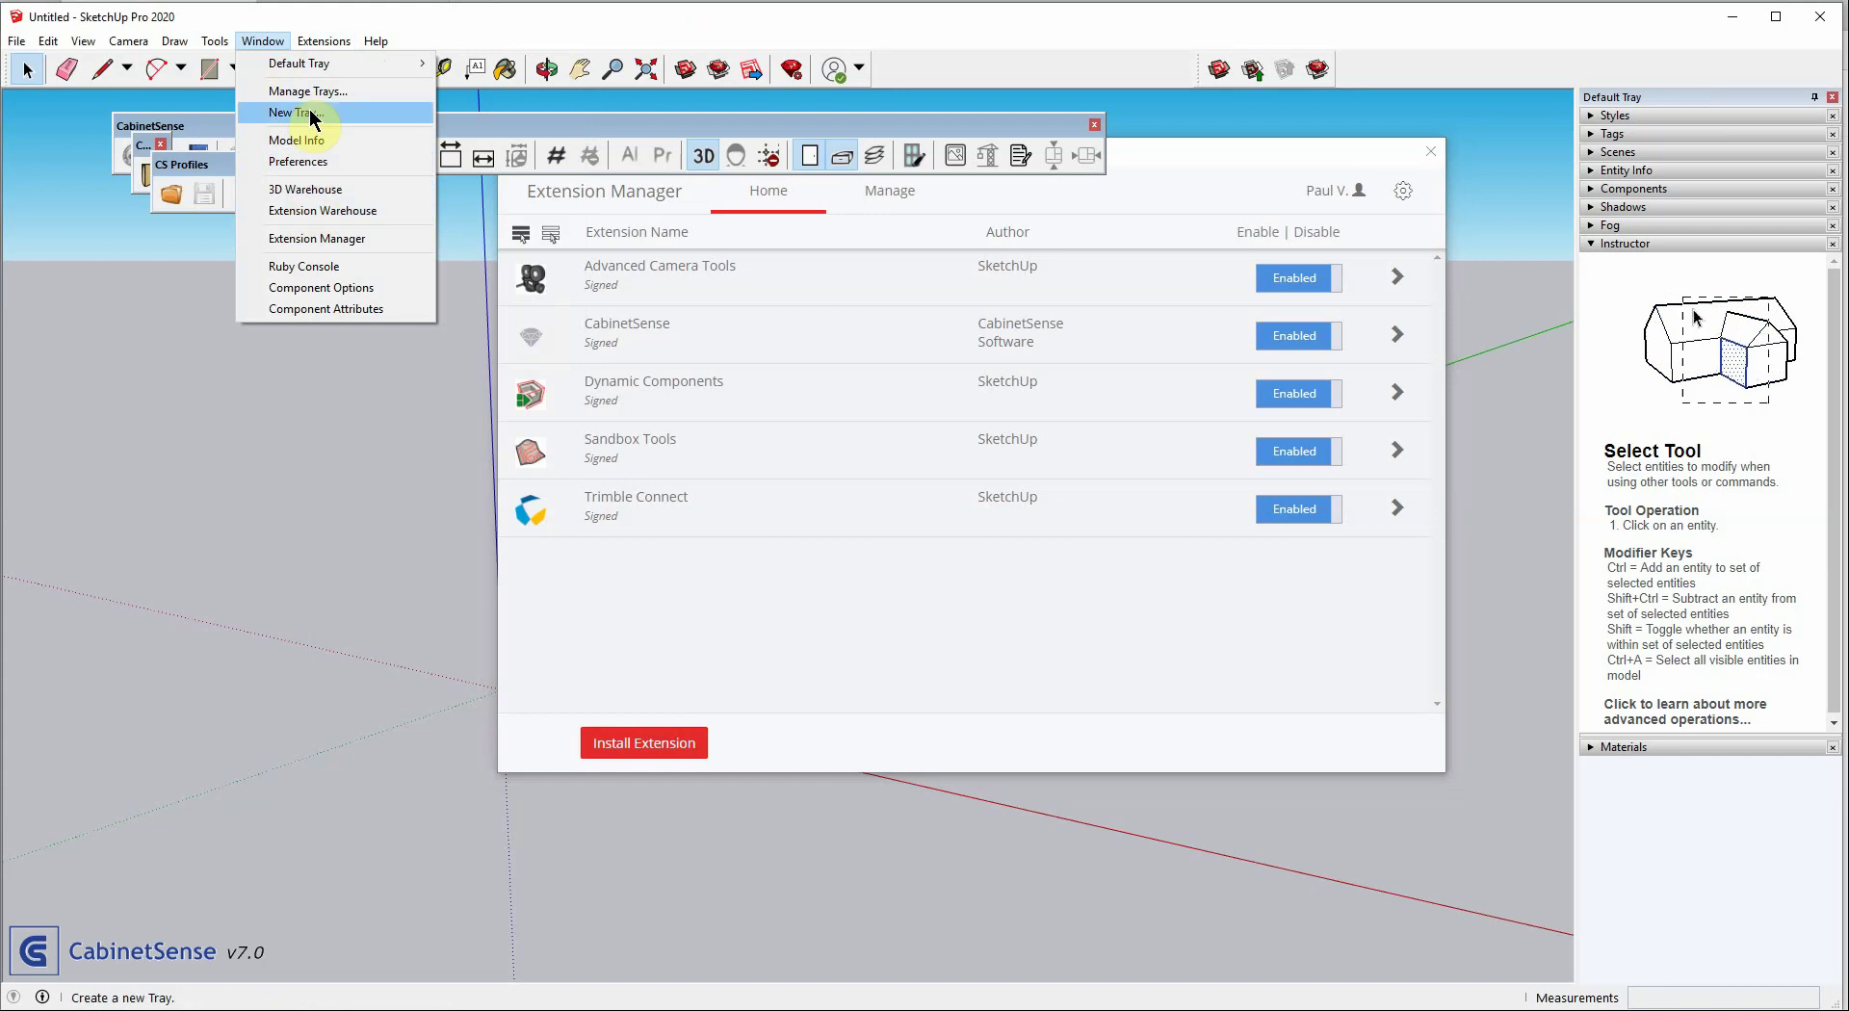
Show Euro > 1. Euro Sample Cabinets from CabinetSense Components (local copy) in the Components panel
{"action": "left_click", "coordinate": [1189, 36]}
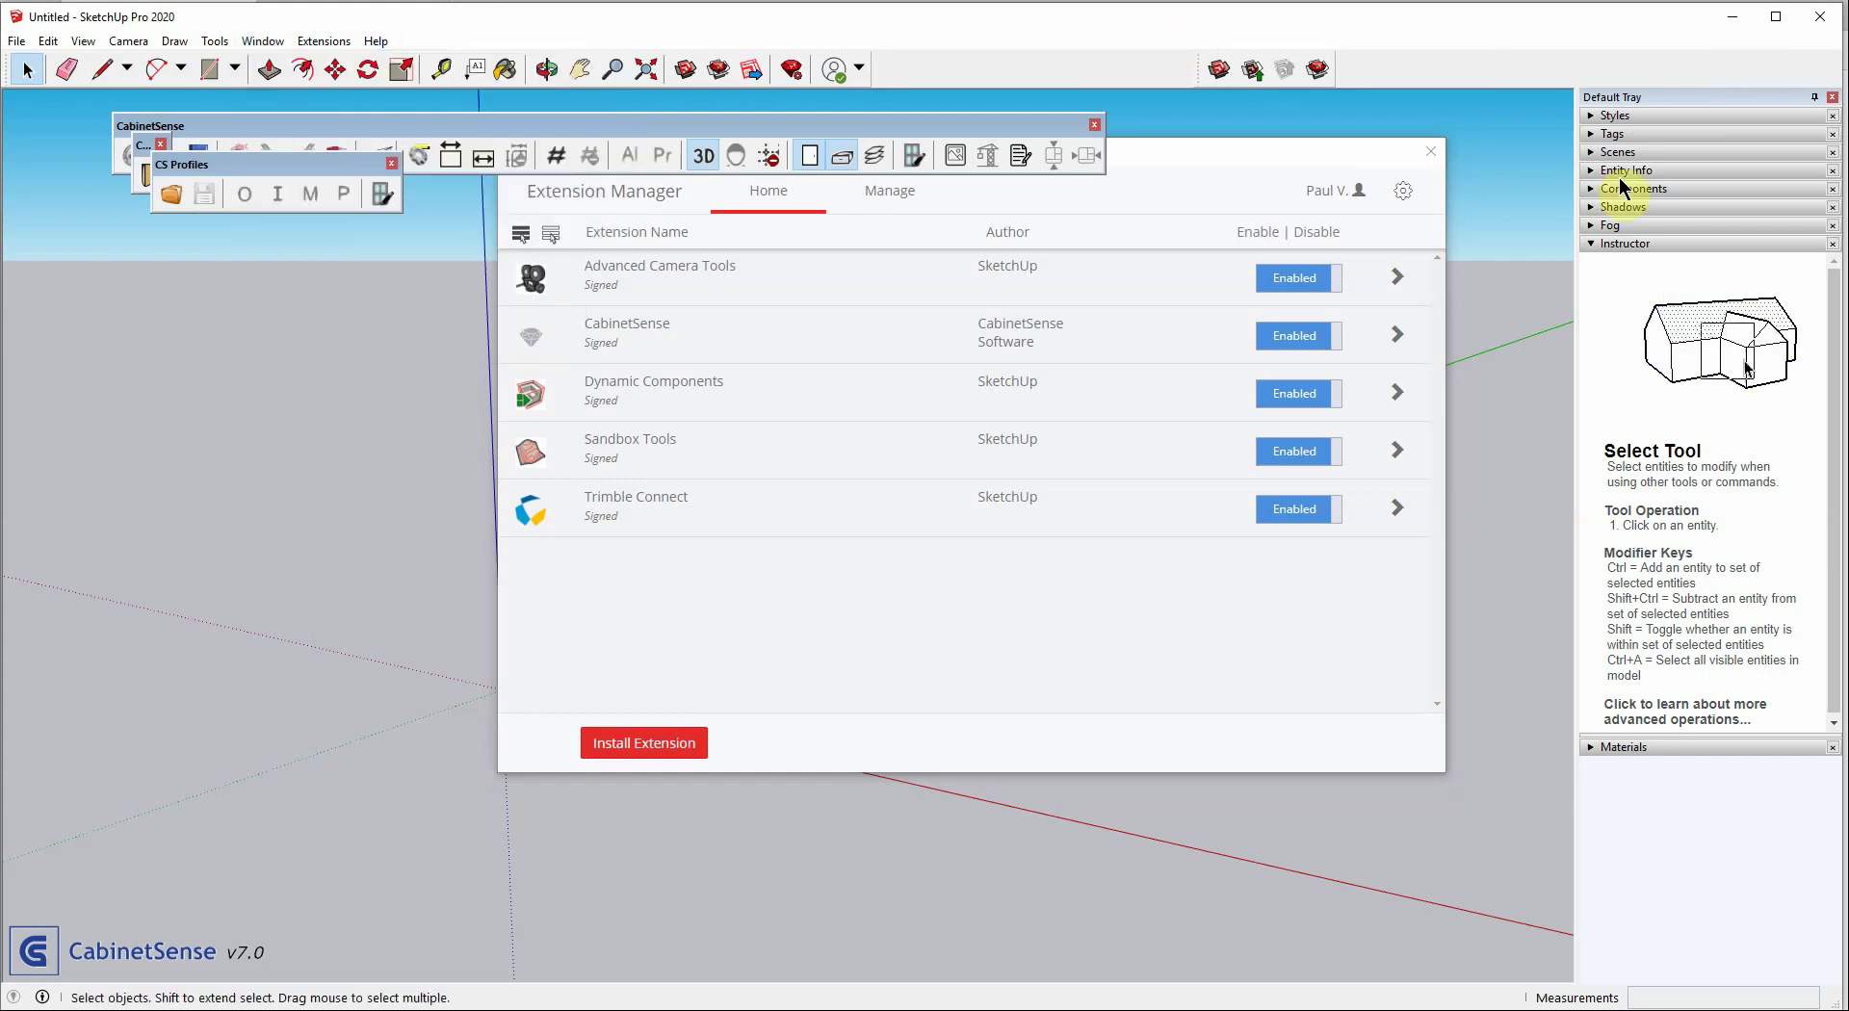
{"action": "left_click", "coordinate": [1590, 190]}
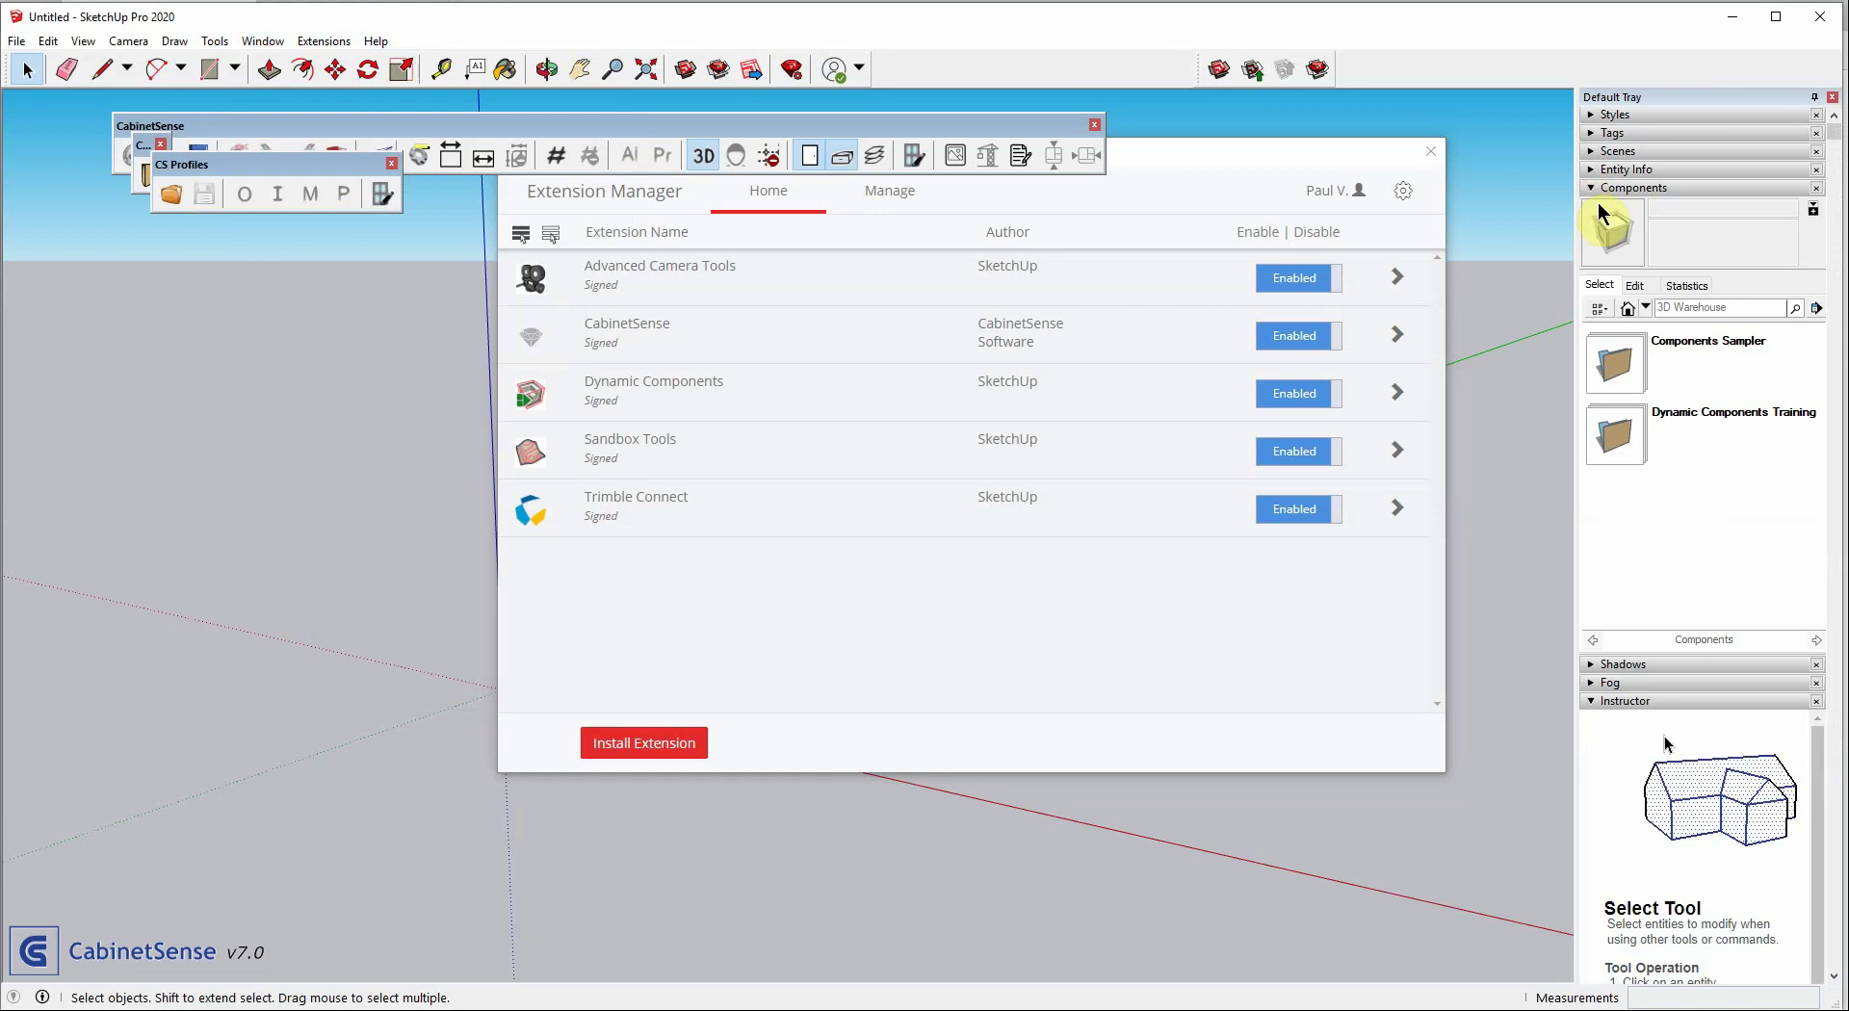
{"action": "left_click", "coordinate": [1645, 307]}
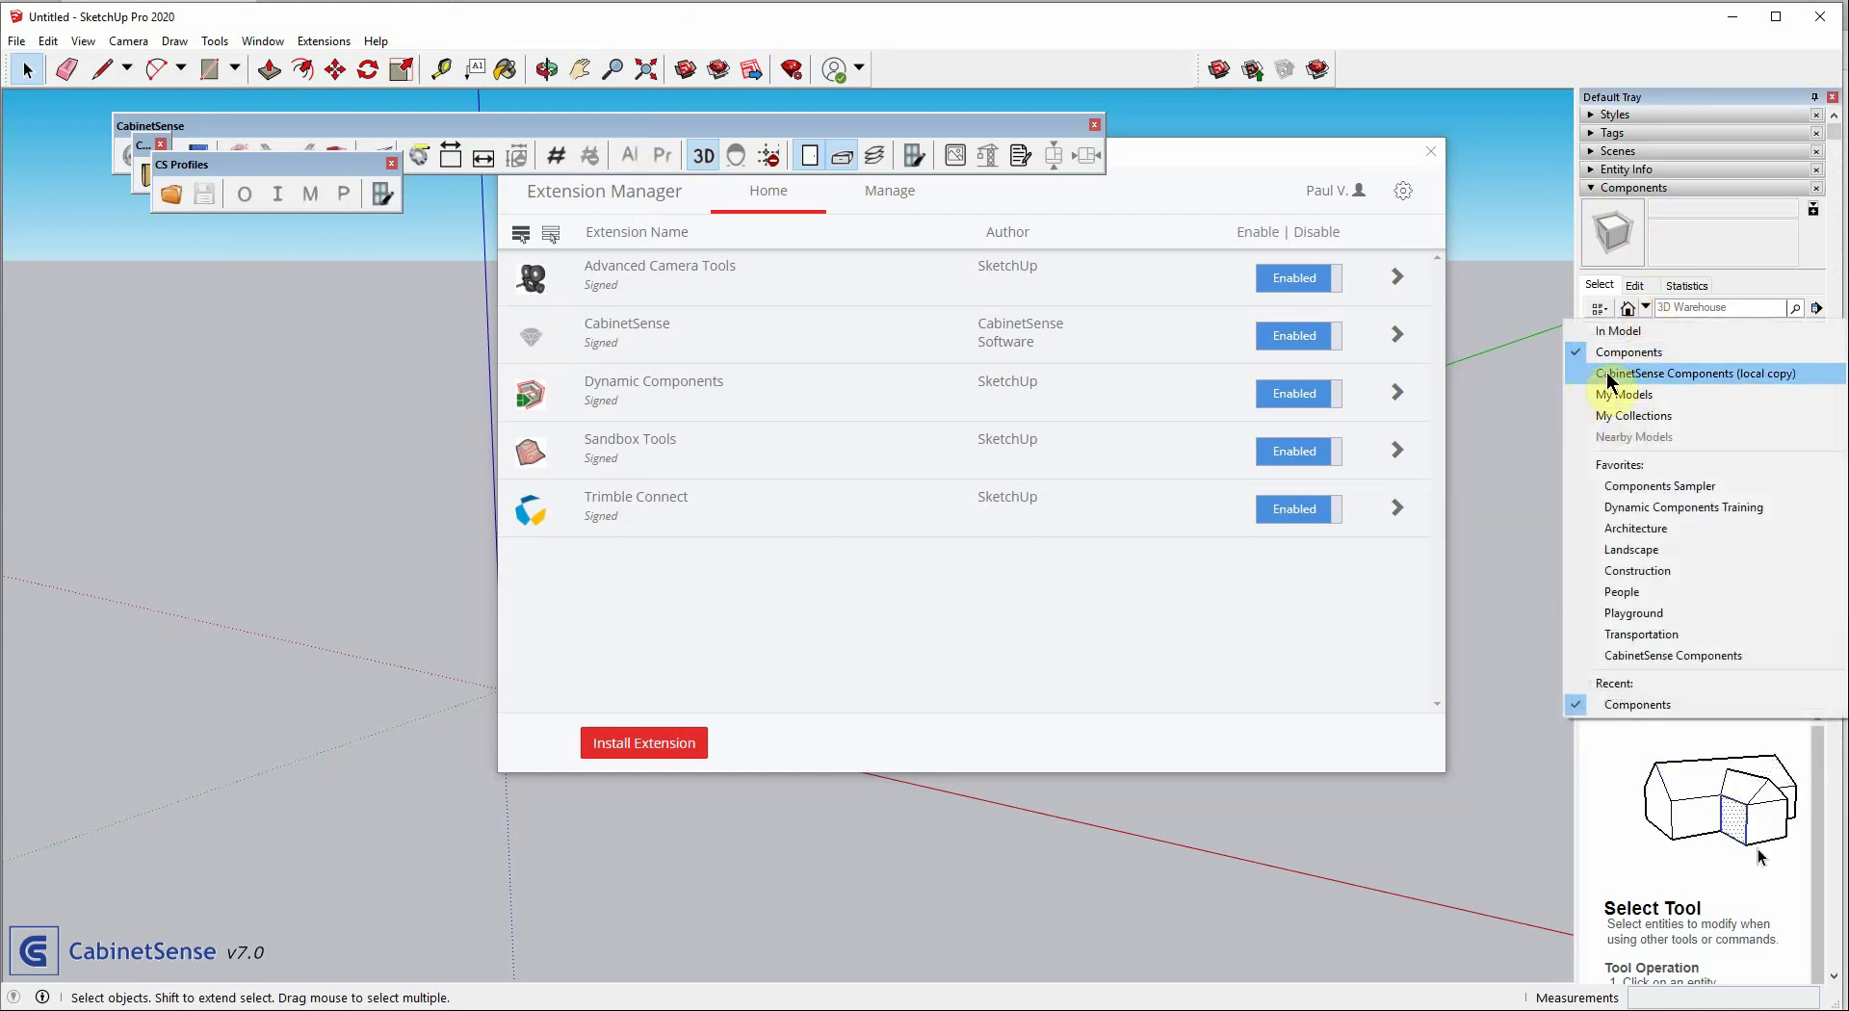
{"action": "left_click", "coordinate": [1666, 373]}
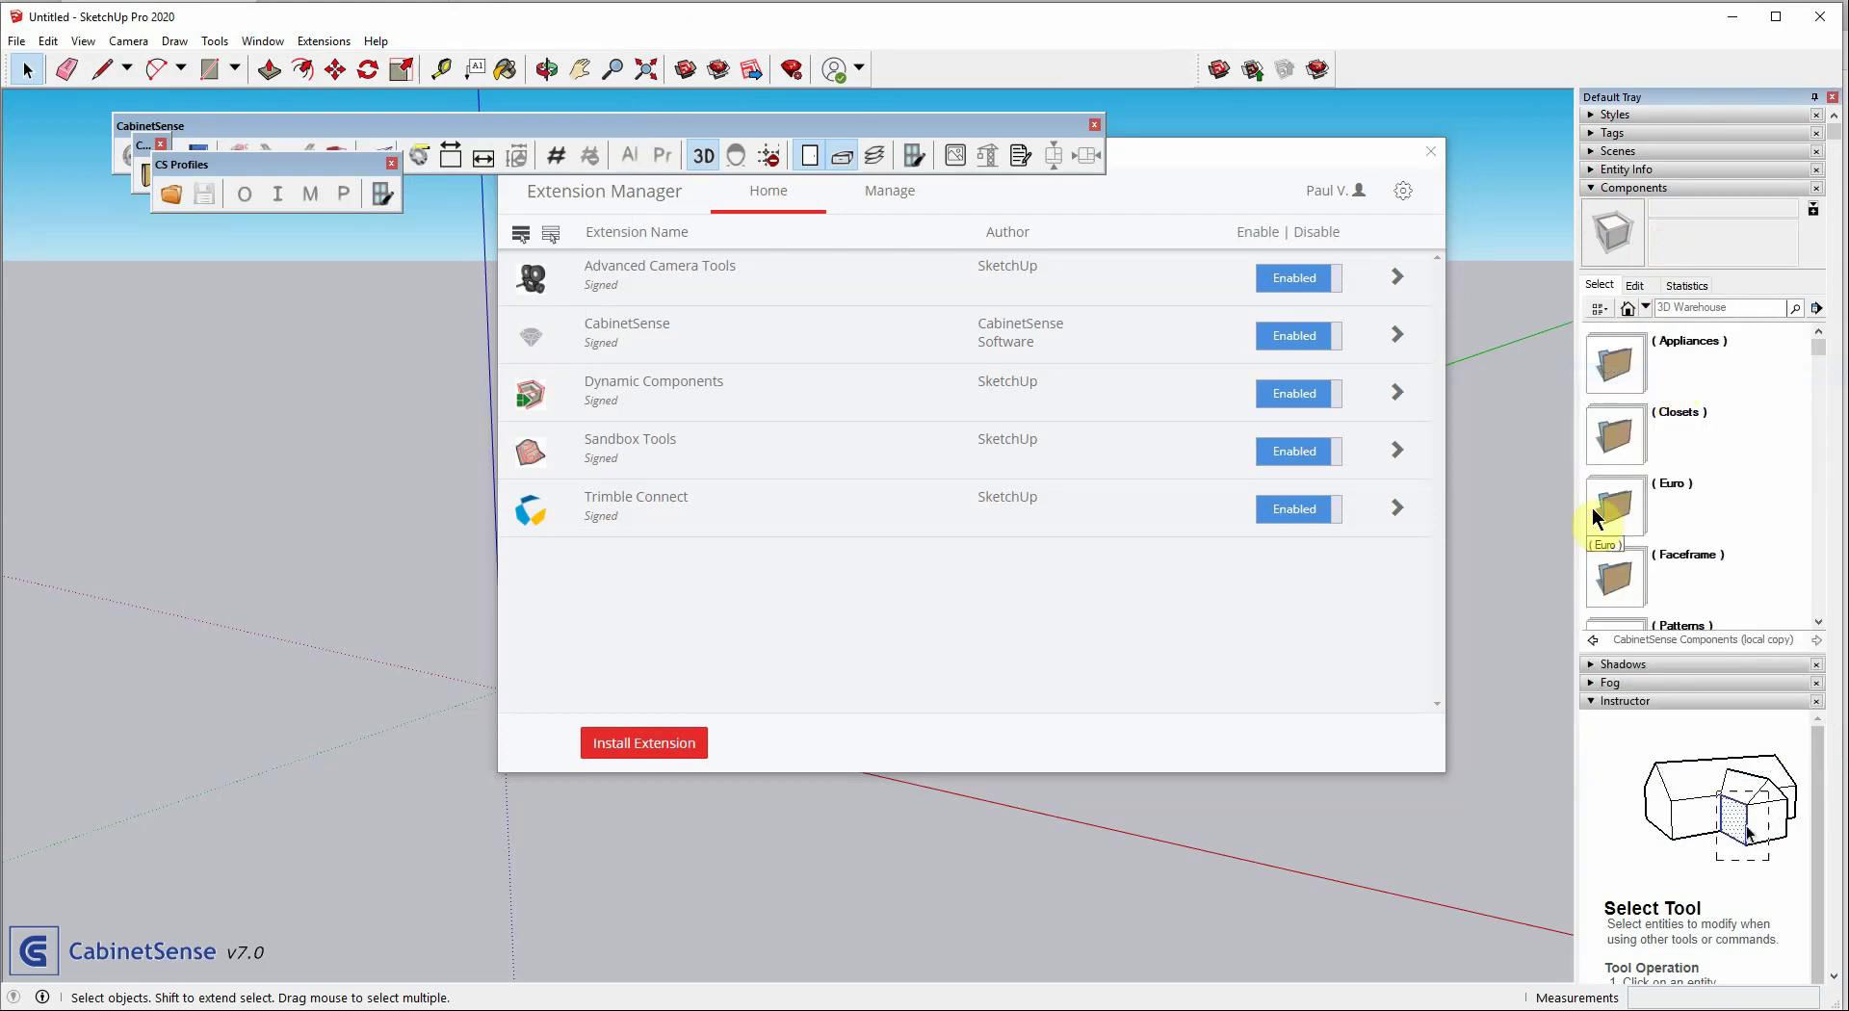
{"action": "left_click", "coordinate": [1605, 500]}
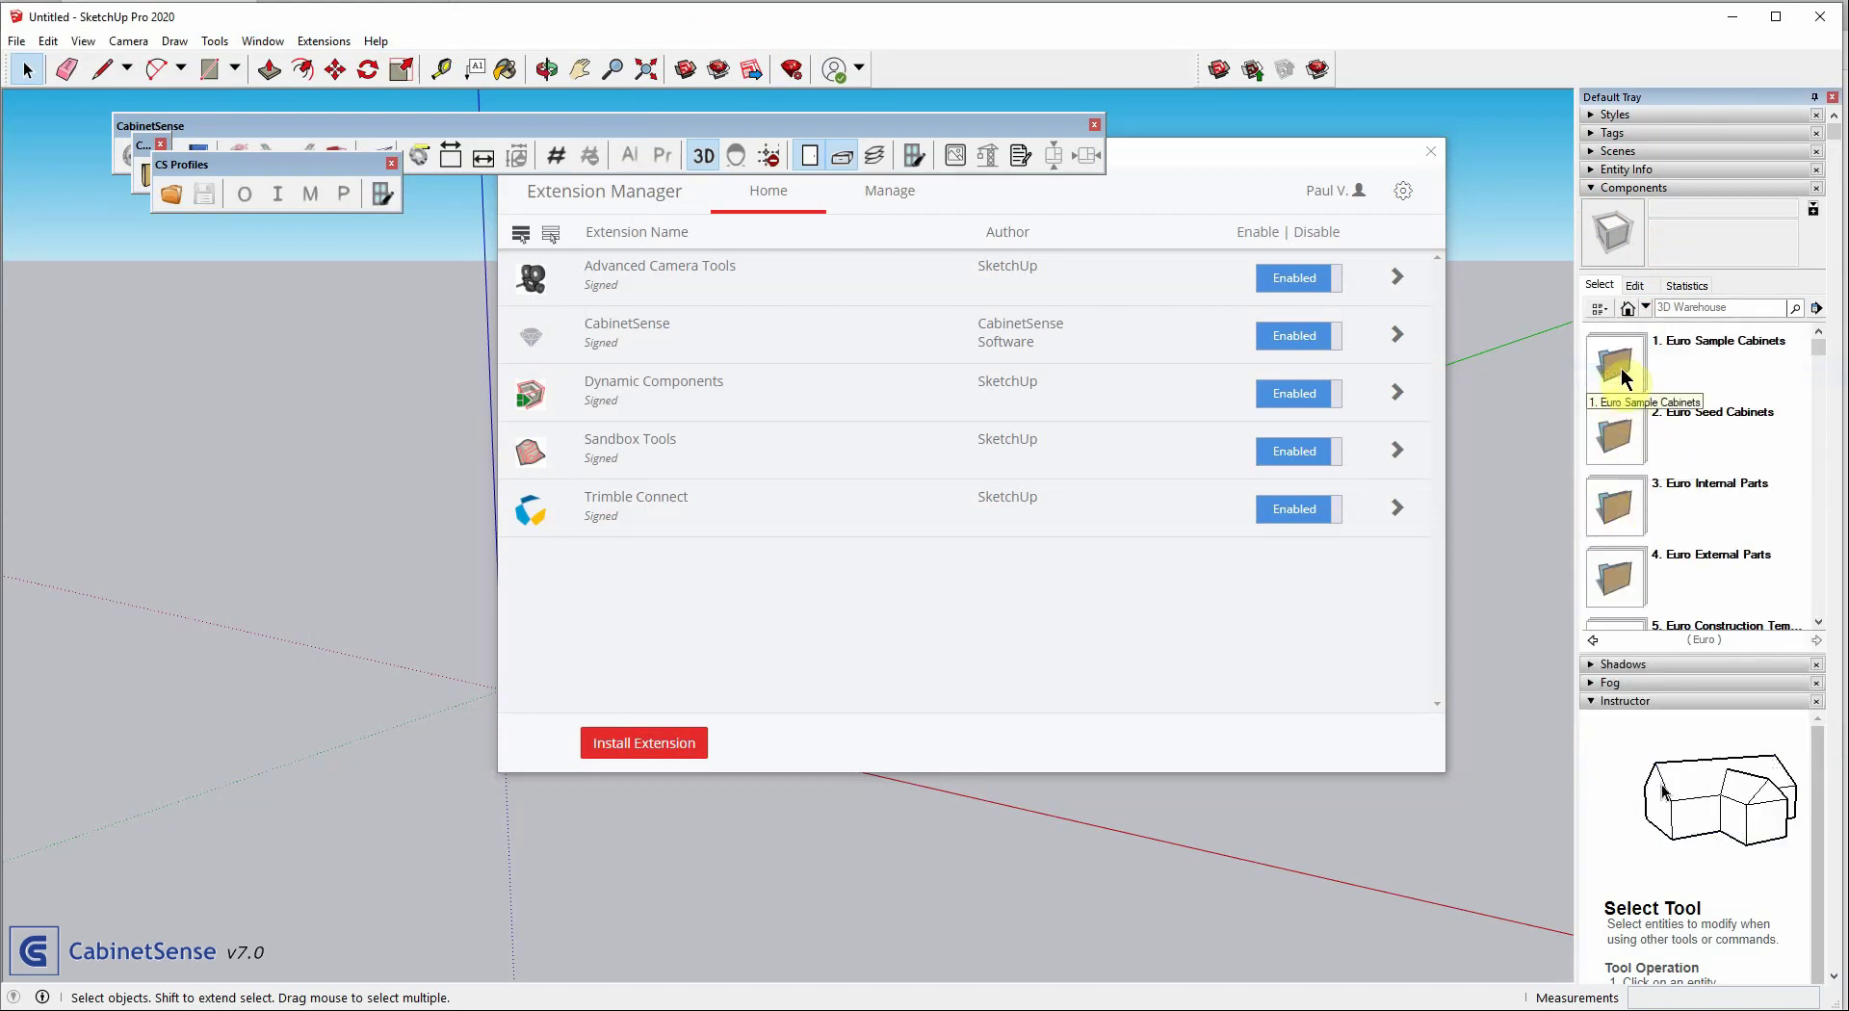
{"action": "left_click", "coordinate": [1618, 367]}
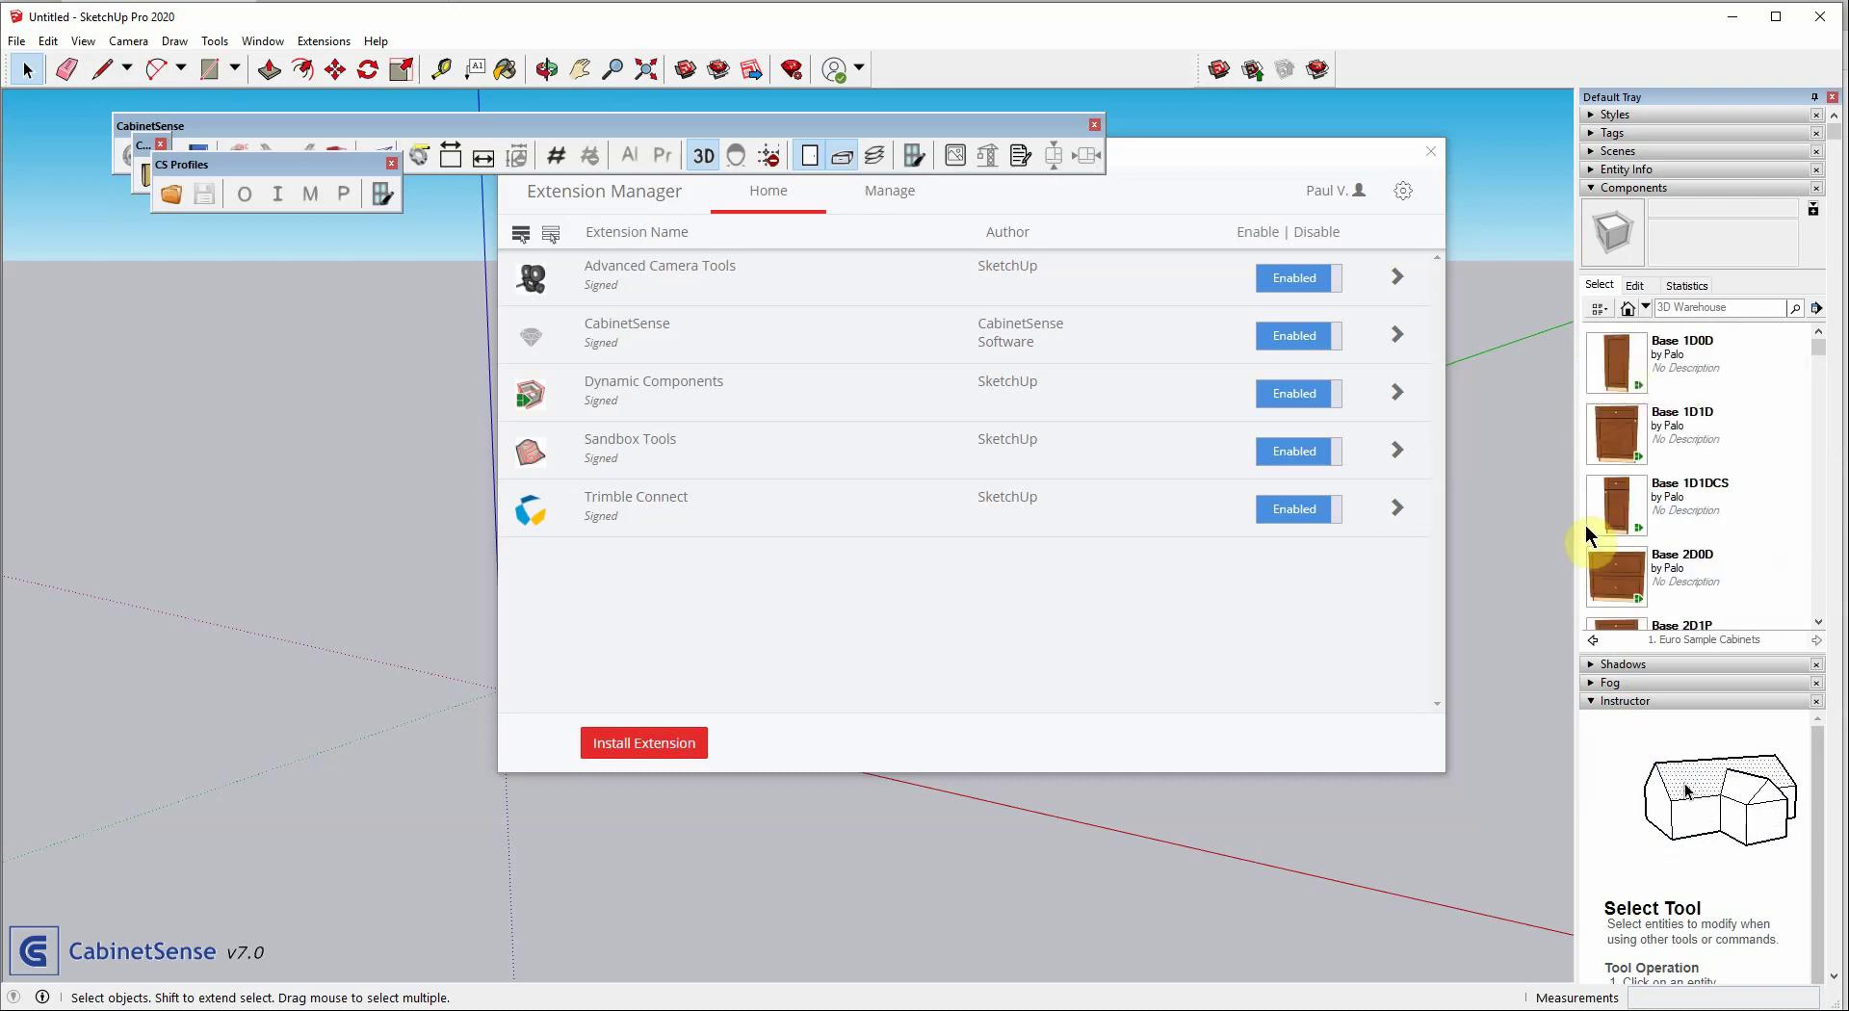
{"action": "left_click", "coordinate": [262, 41]}
{"action": "left_click", "coordinate": [289, 164]}
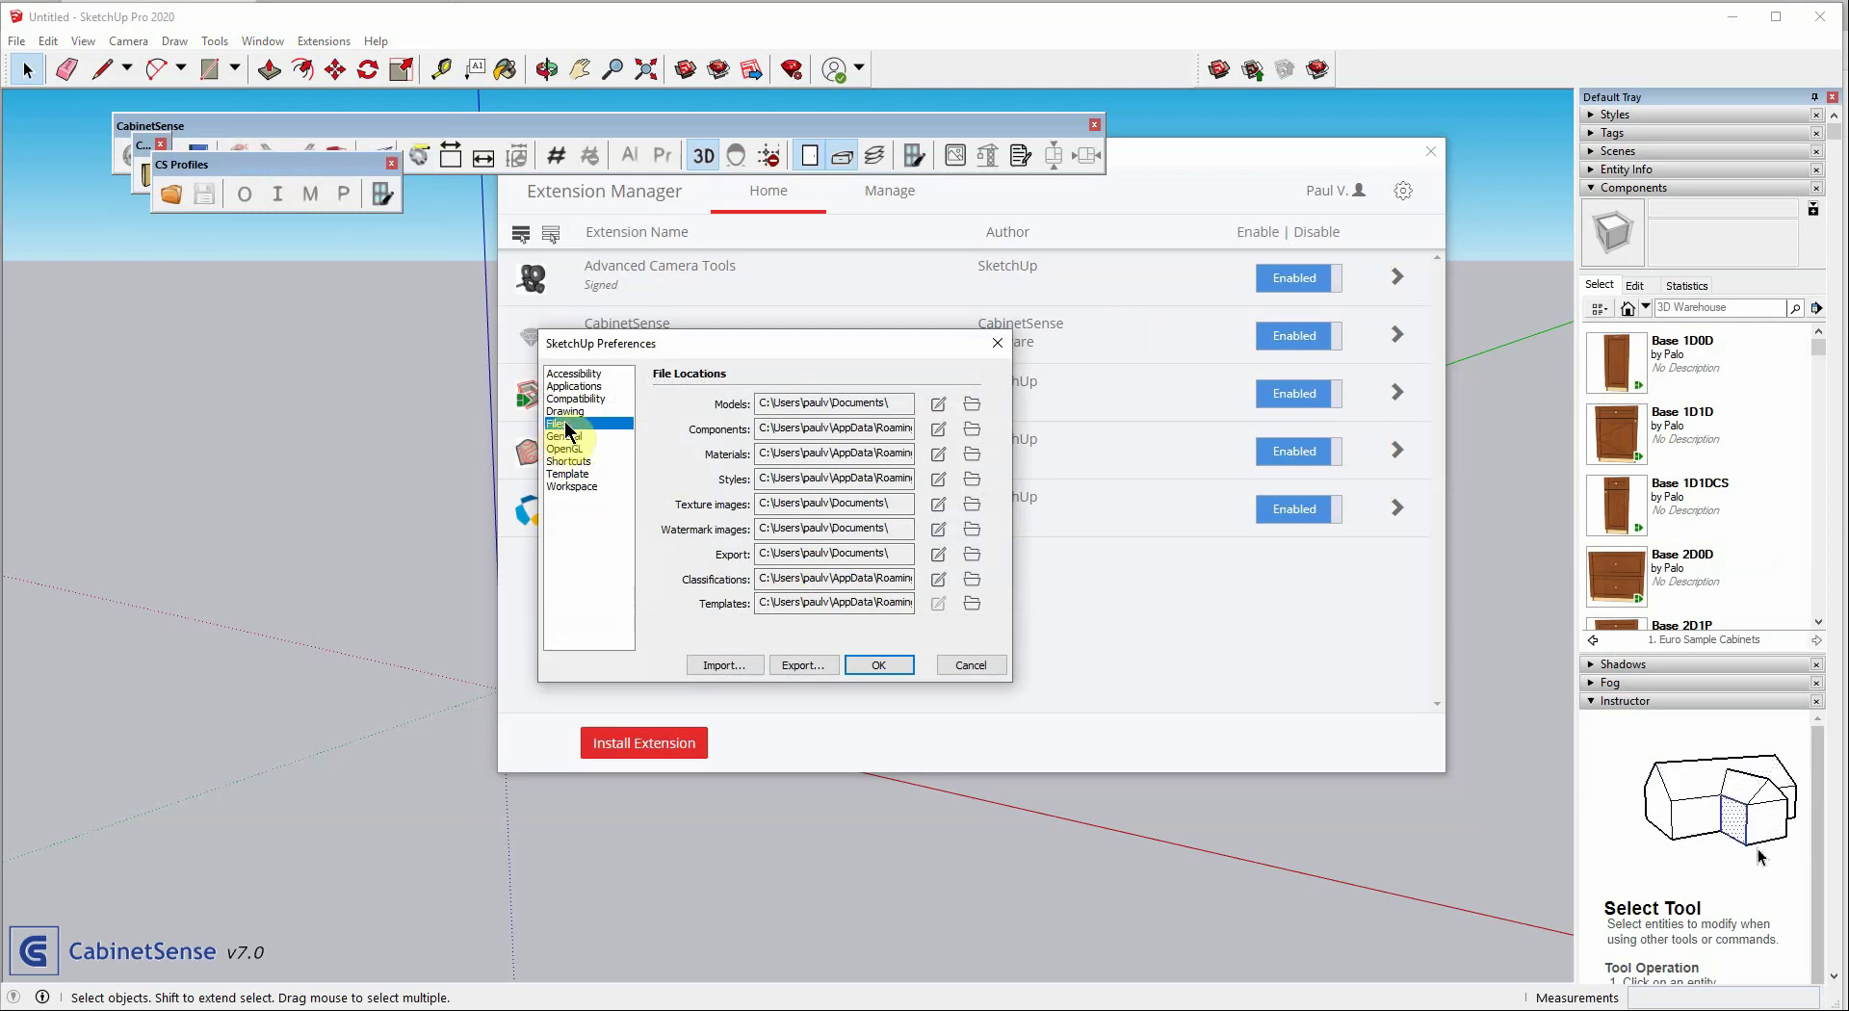
{"action": "left_click", "coordinate": [972, 604]}
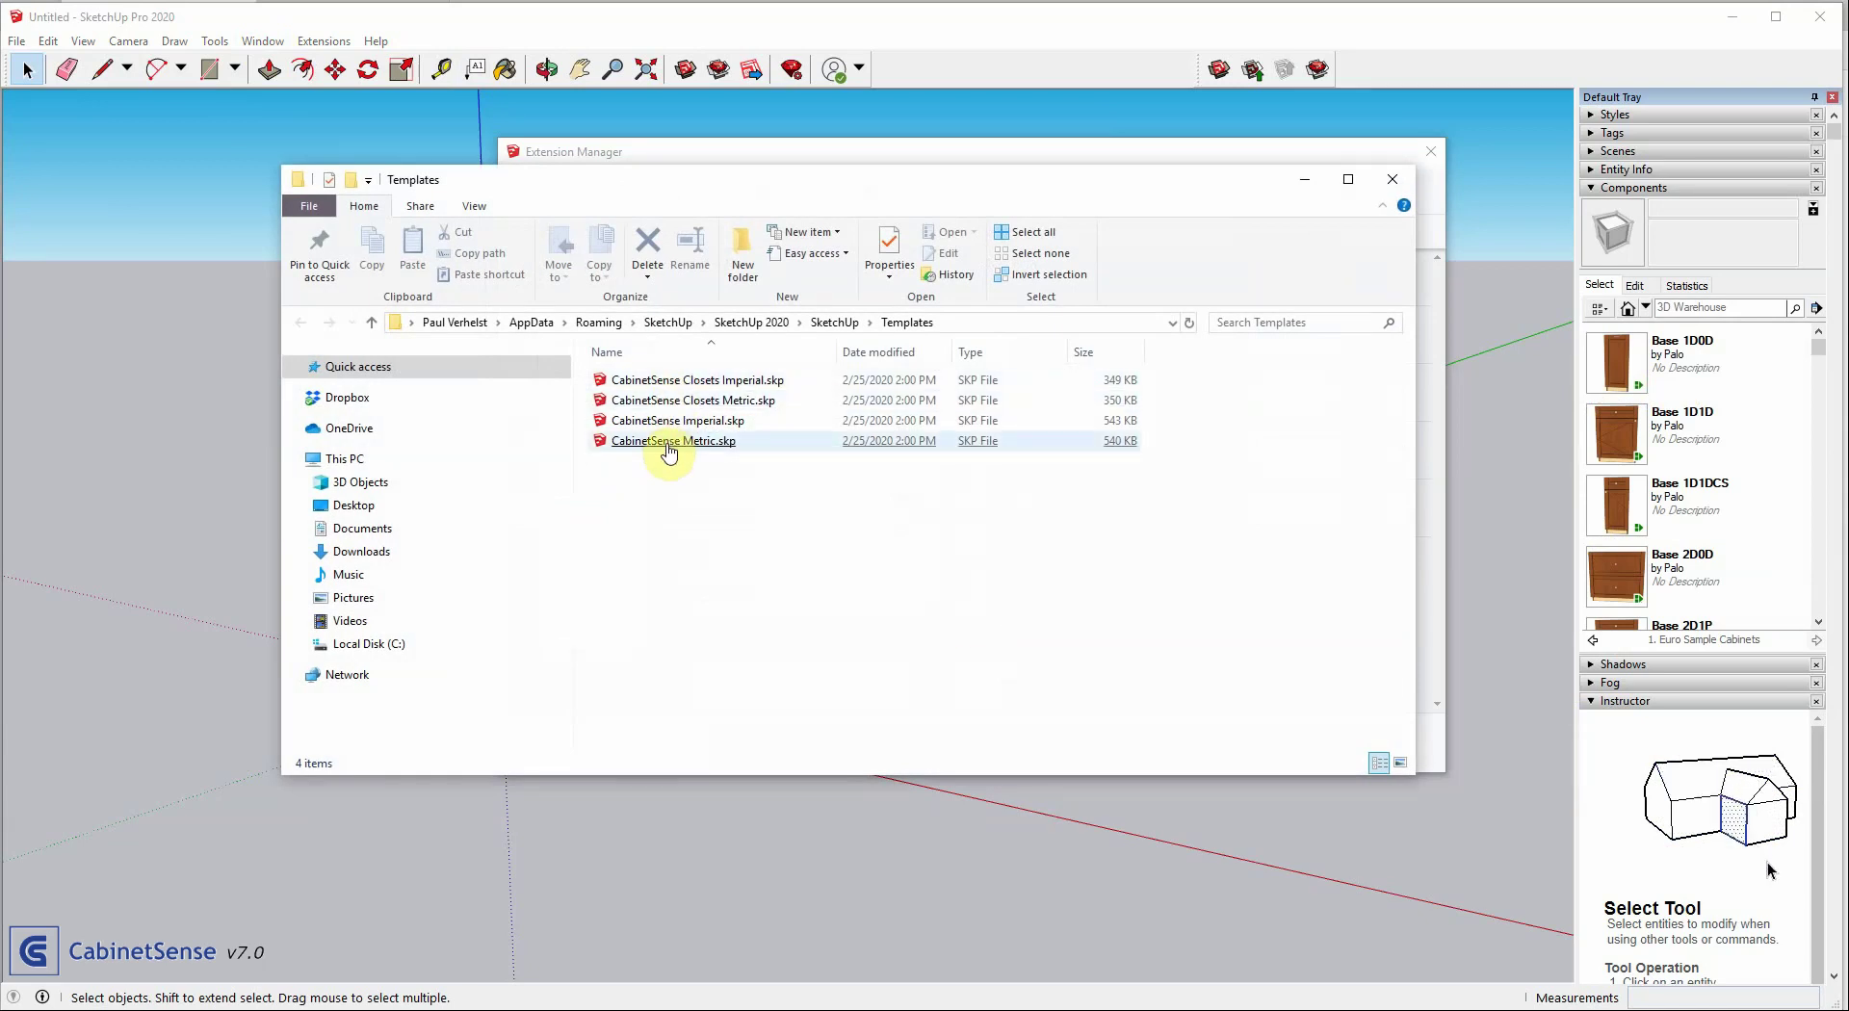
{"action": "left_click", "coordinate": [675, 384]}
{"action": "left_click", "coordinate": [671, 441]}
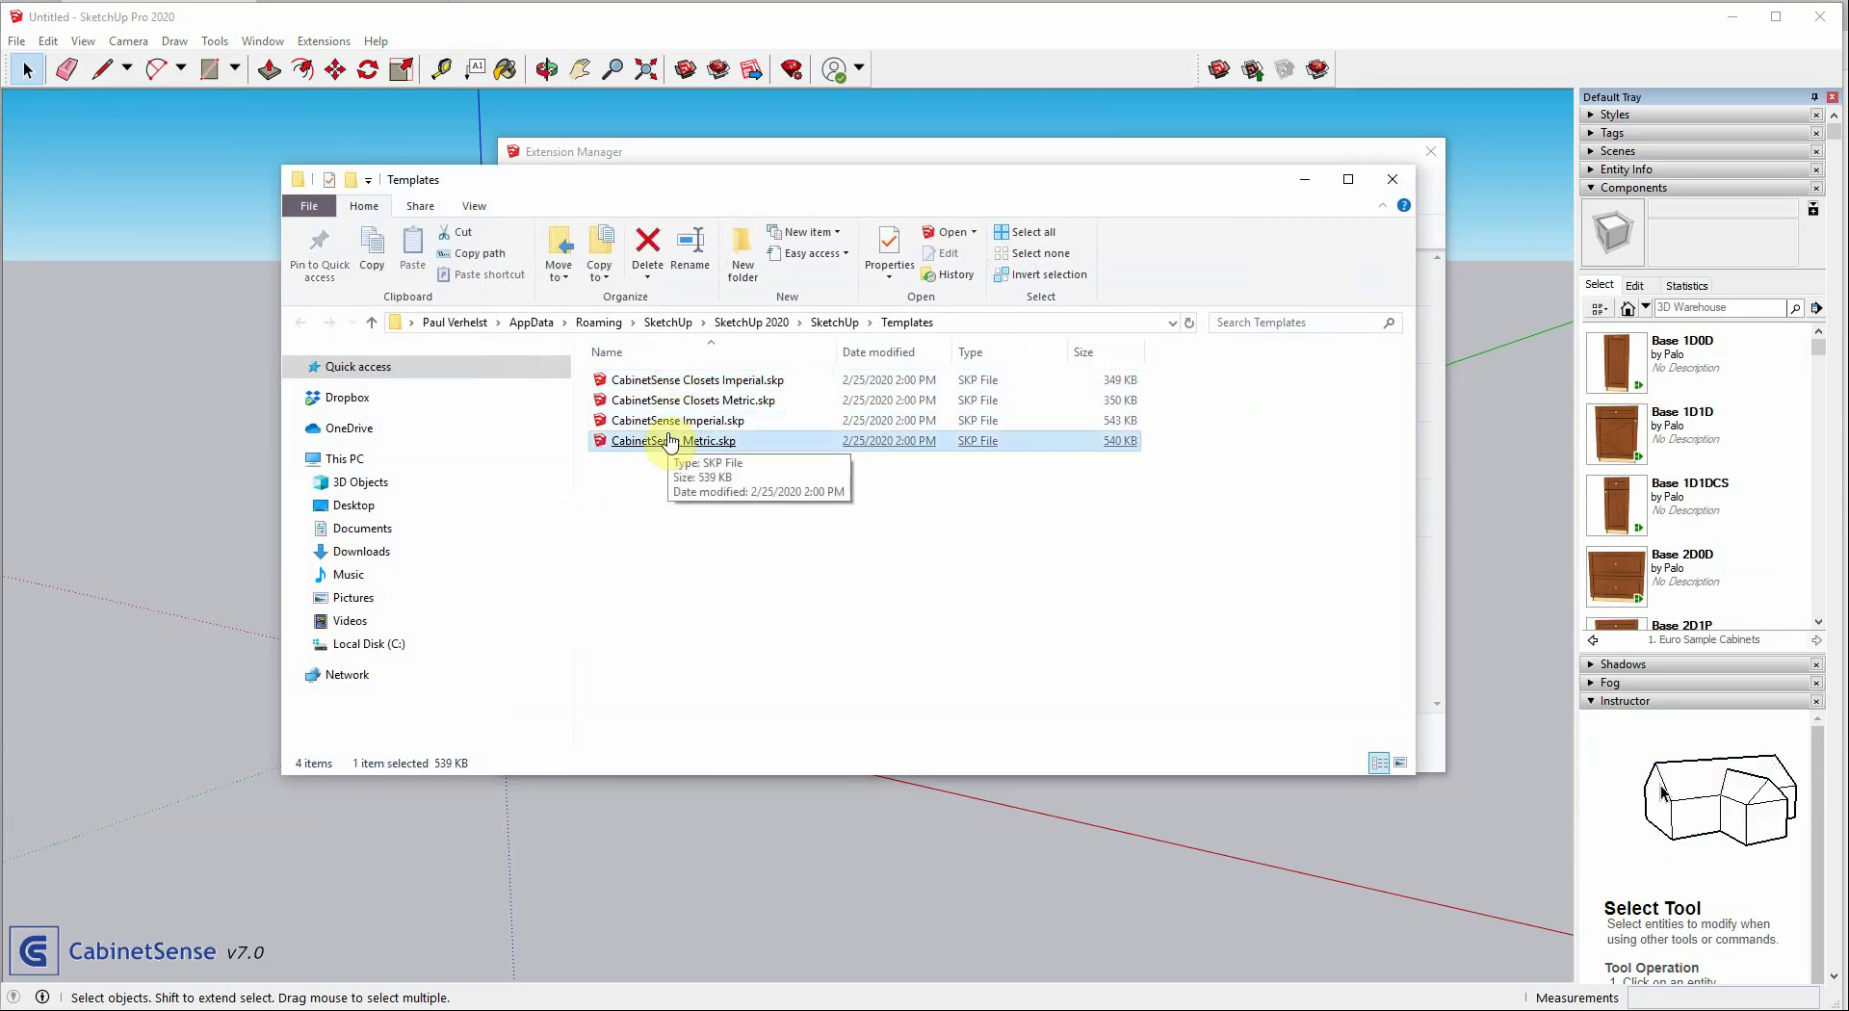
{"action": "left_click", "coordinate": [1393, 180]}
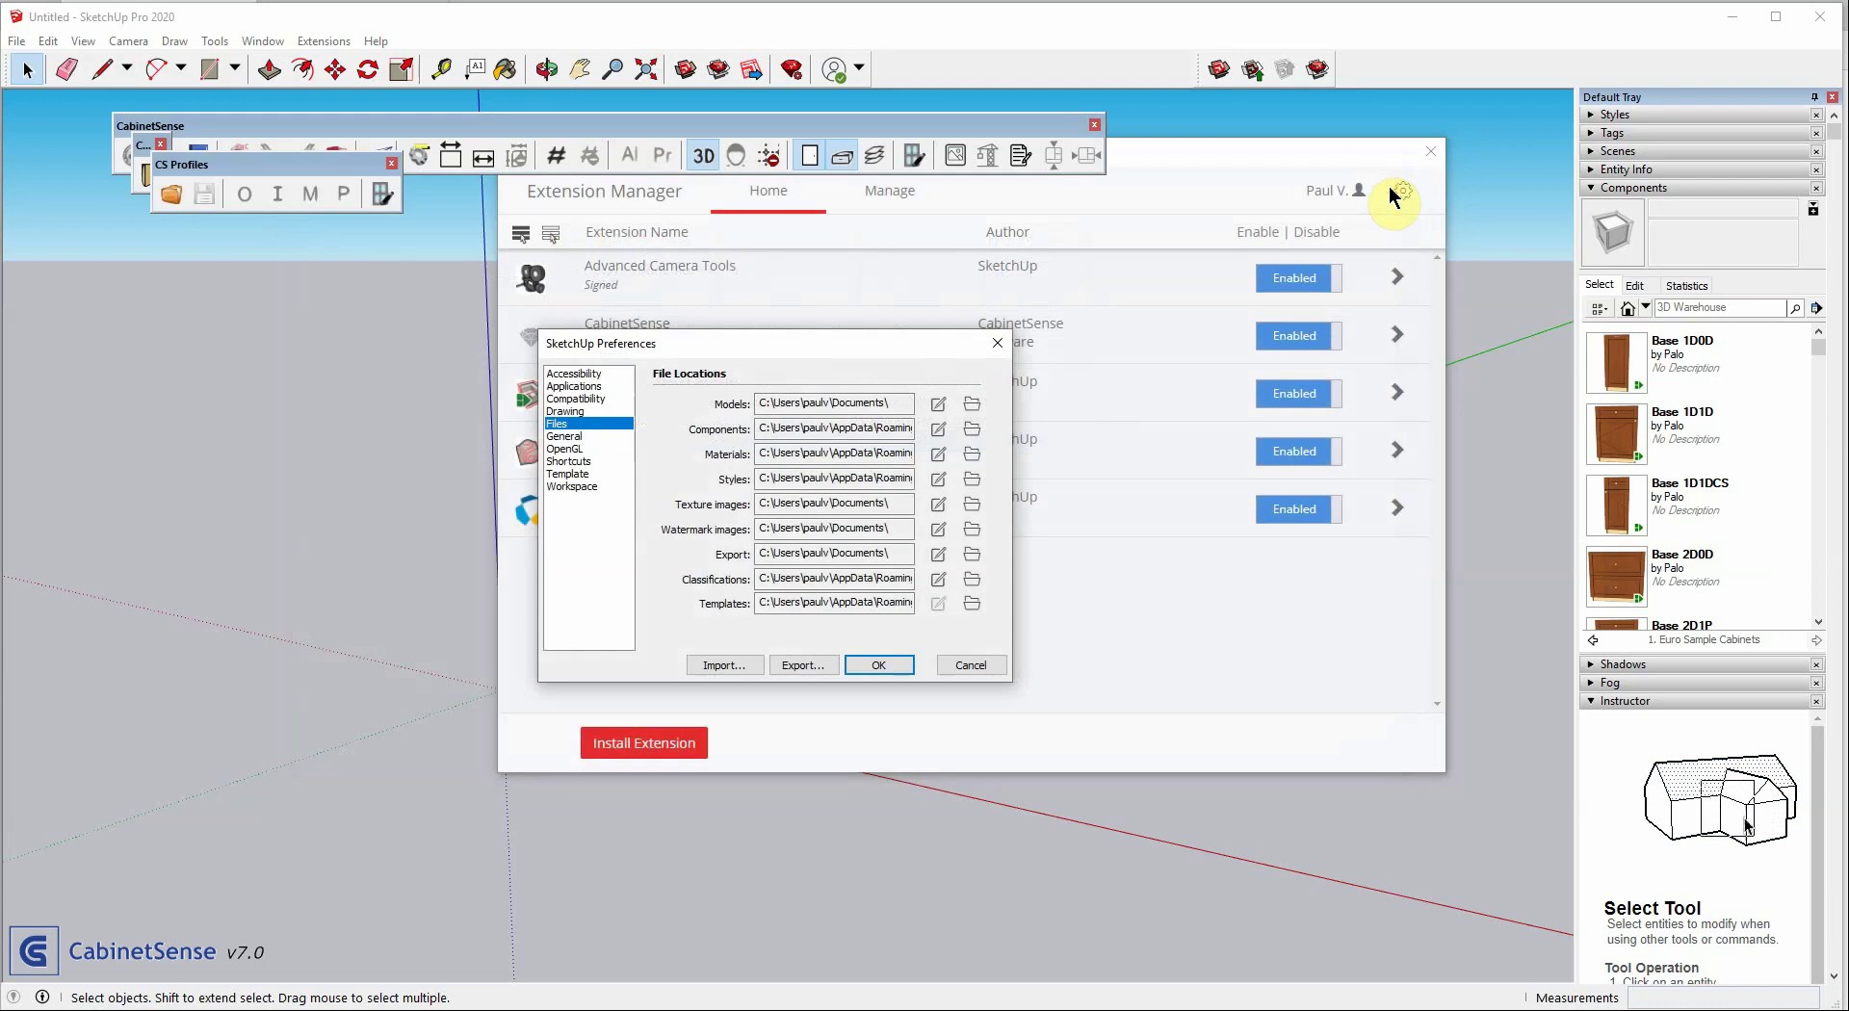
{"action": "left_click", "coordinate": [961, 664]}
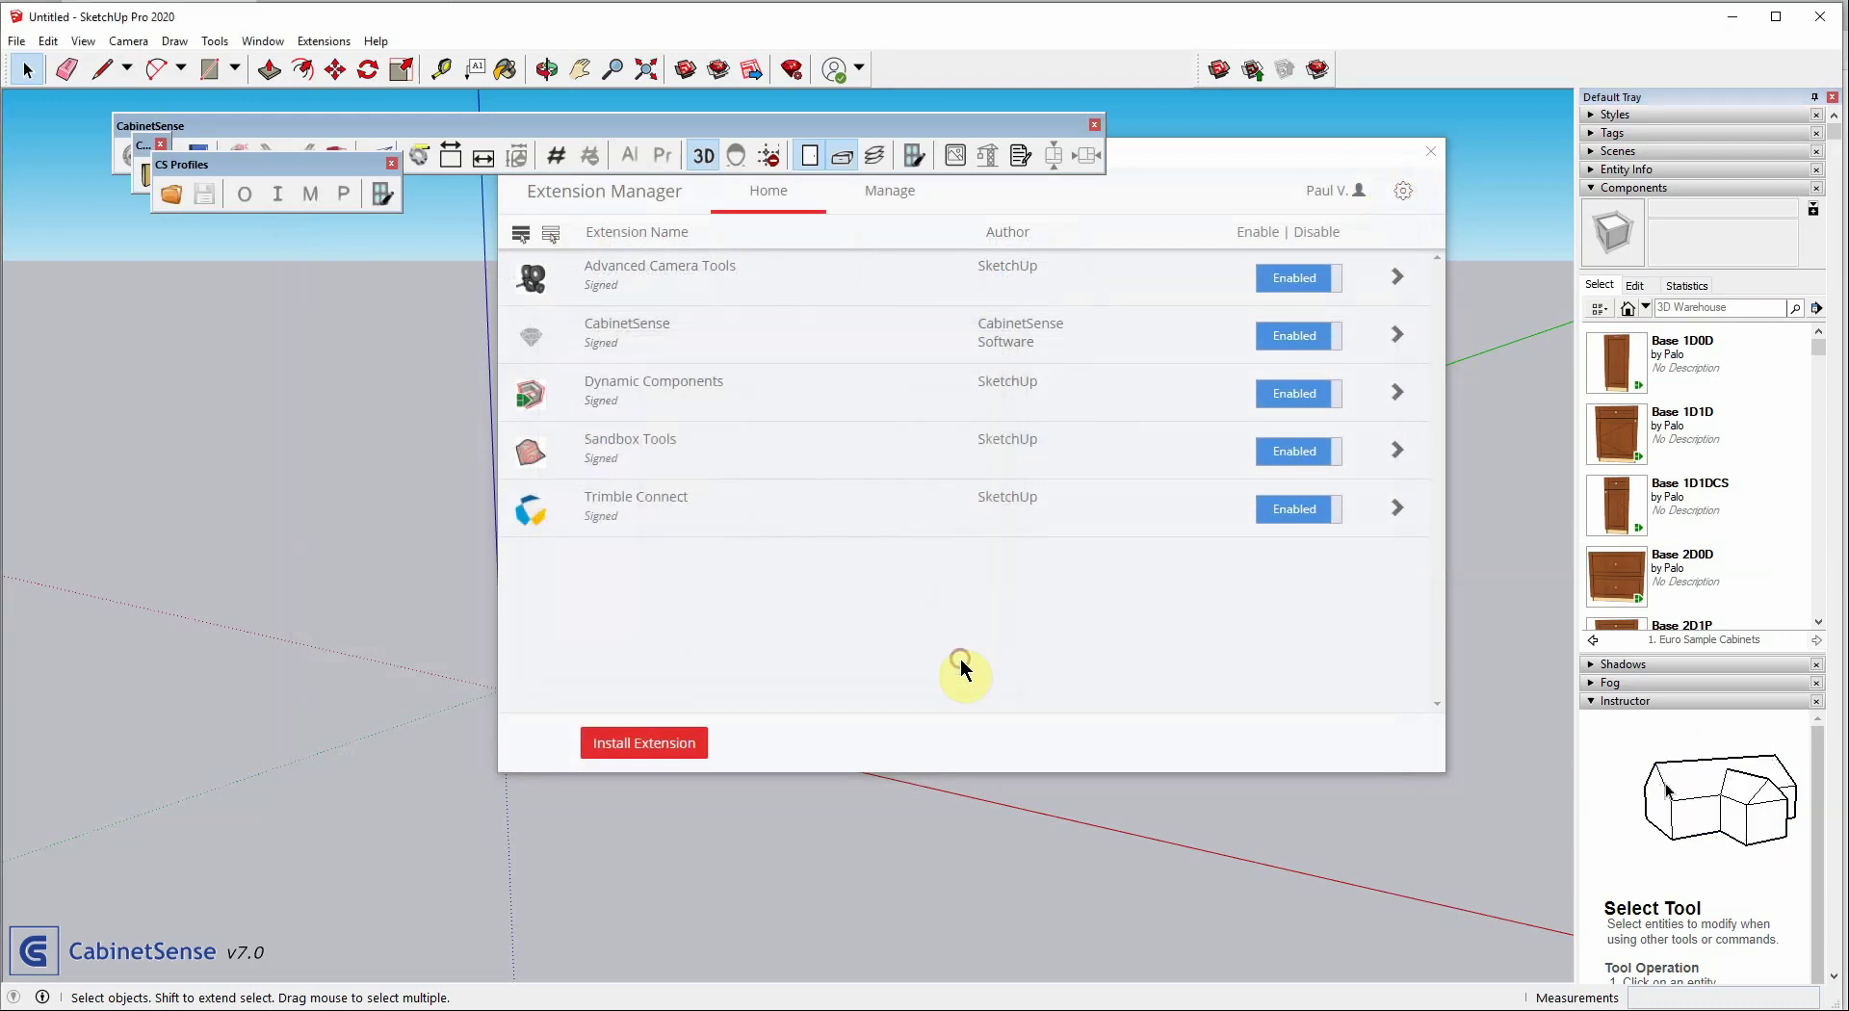
Review the CabinetSense templates under Preferences > Template and close without changes
{"action": "left_click", "coordinate": [260, 42]}
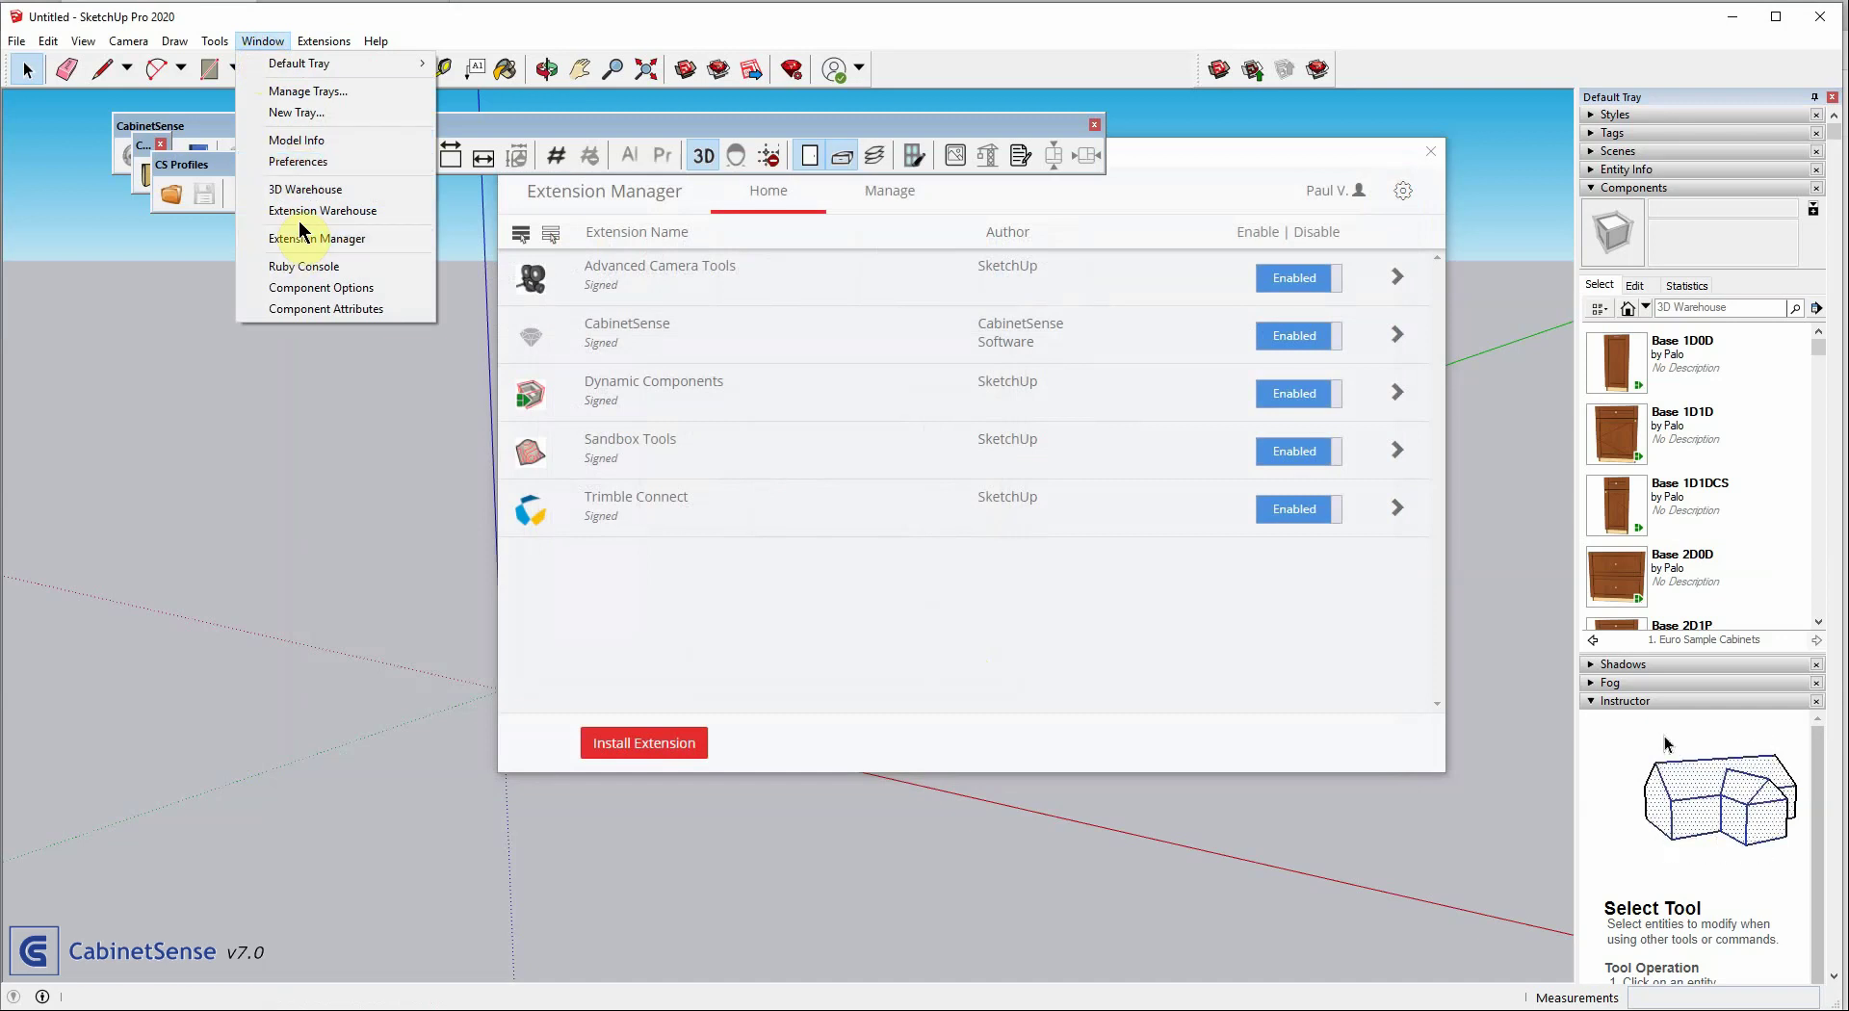
{"action": "left_click", "coordinate": [296, 161]}
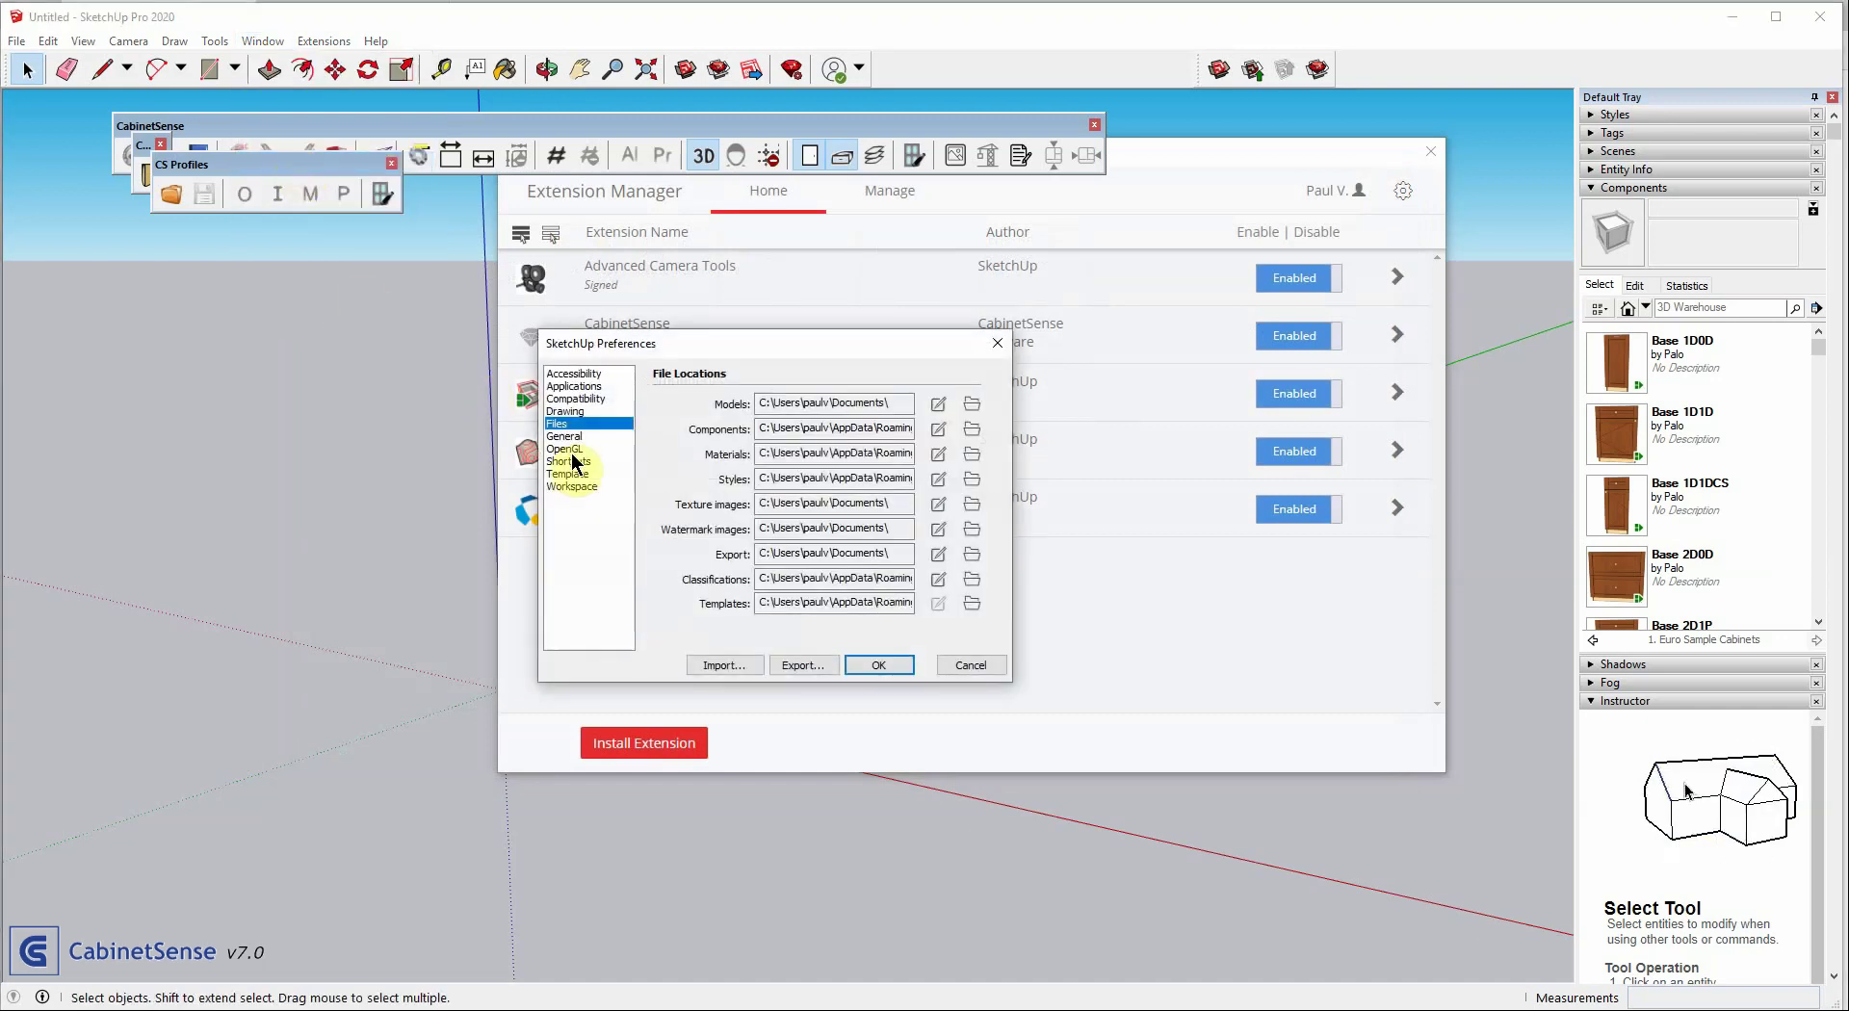
{"action": "left_click", "coordinate": [568, 473]}
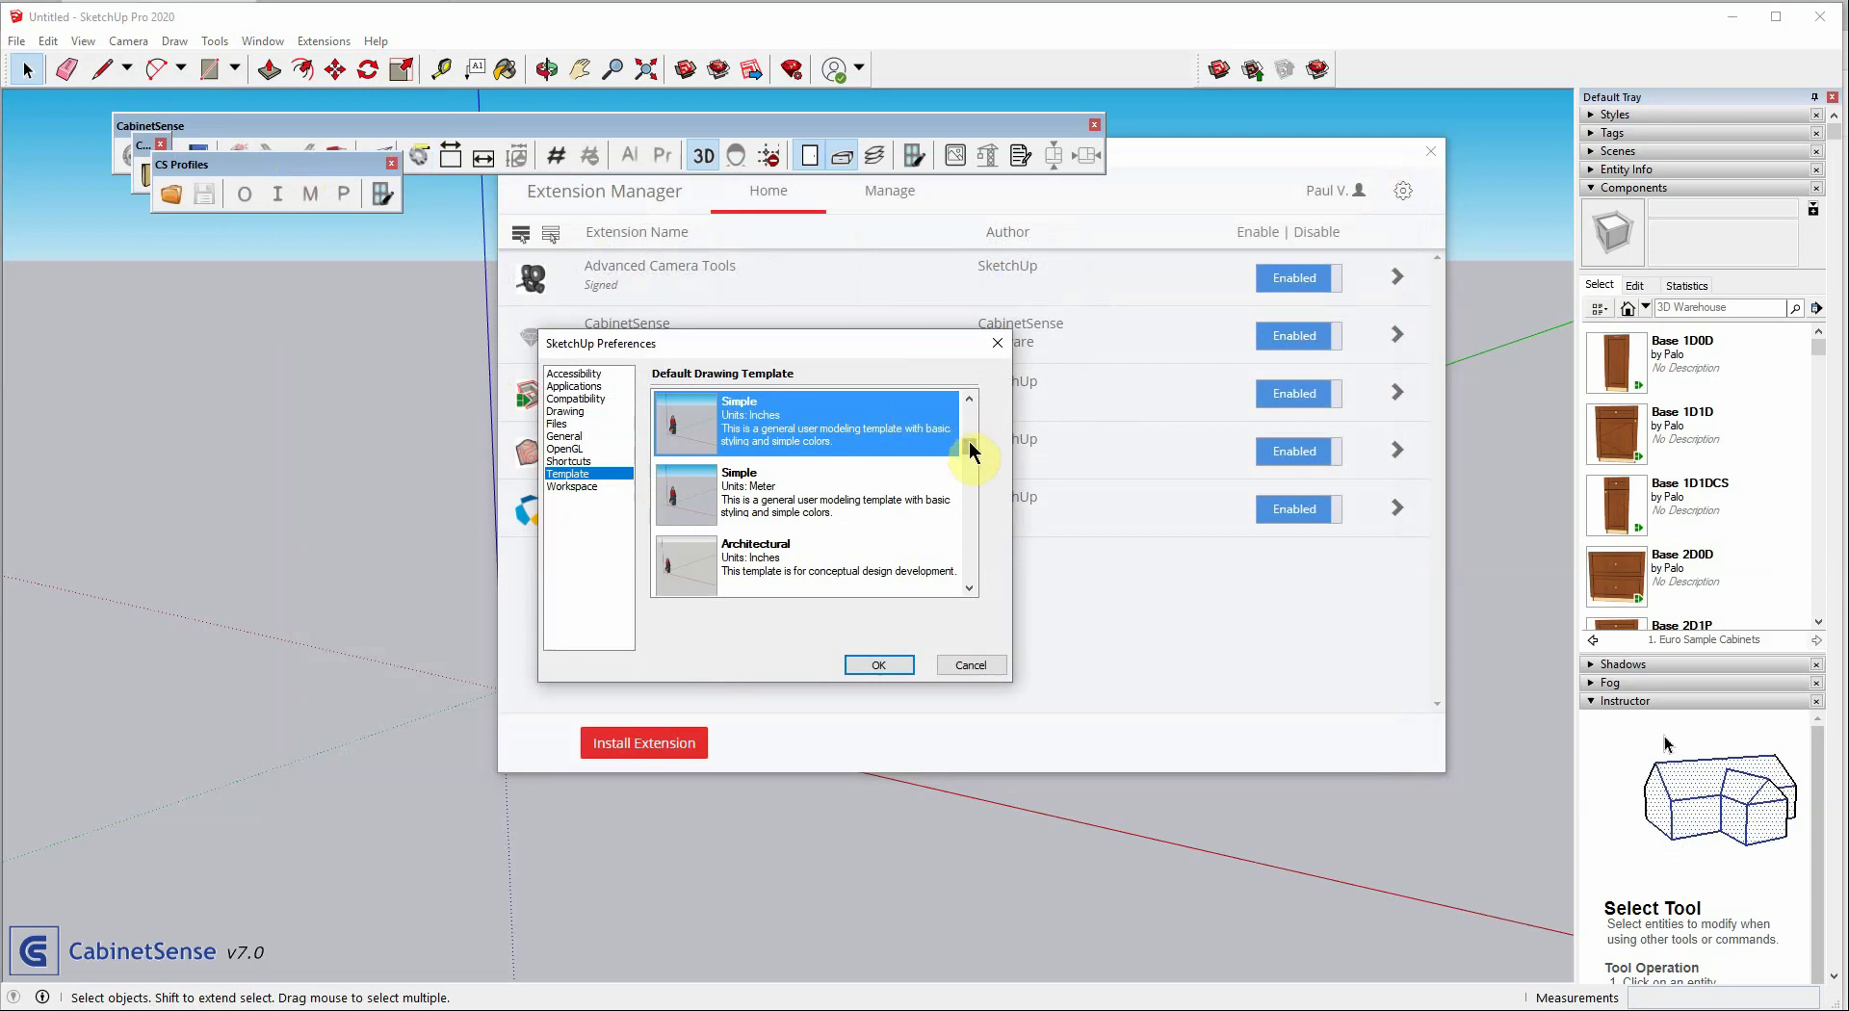
{"action": "left_click_drag", "start_coordinate": [969, 445], "coordinate": [969, 404]}
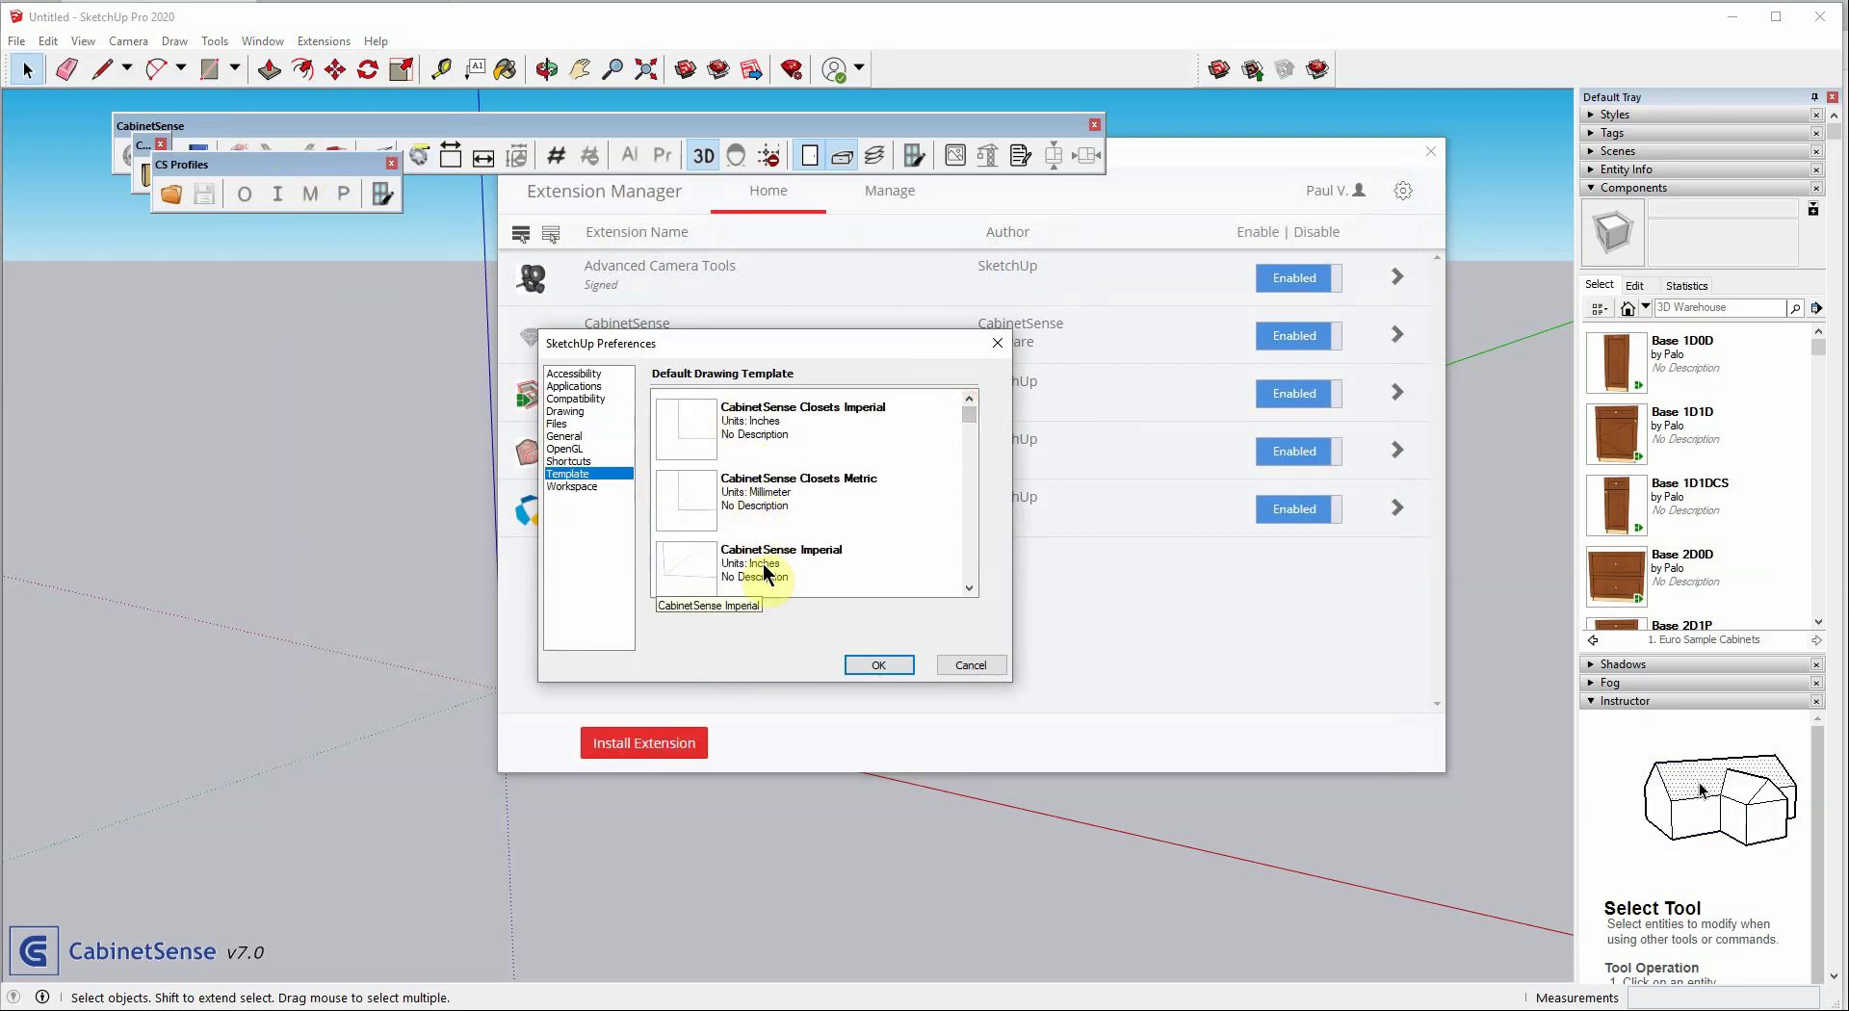
{"action": "scroll", "coordinate": [799, 540], "scroll_direction": "down", "scroll_amount": 3}
{"action": "left_click", "coordinate": [809, 462]}
{"action": "scroll", "coordinate": [809, 462], "scroll_direction": "up", "scroll_amount": 3}
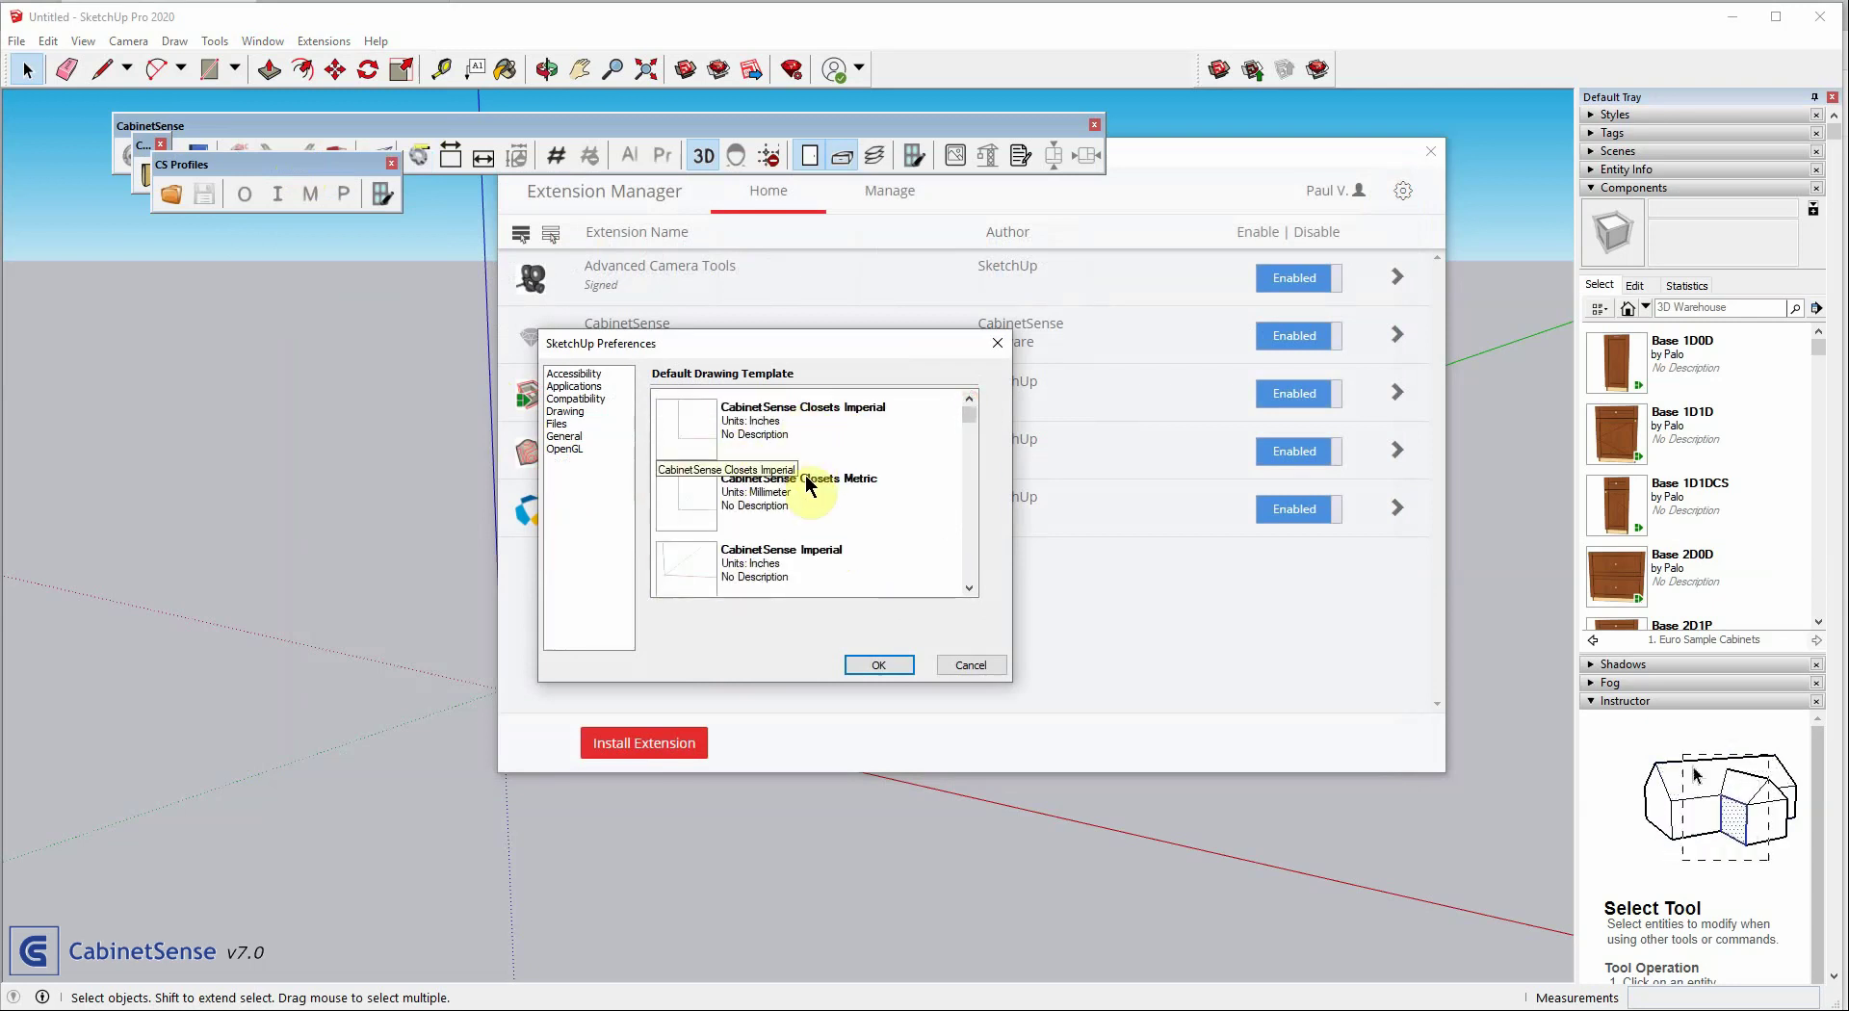
{"action": "left_click", "coordinate": [973, 665]}
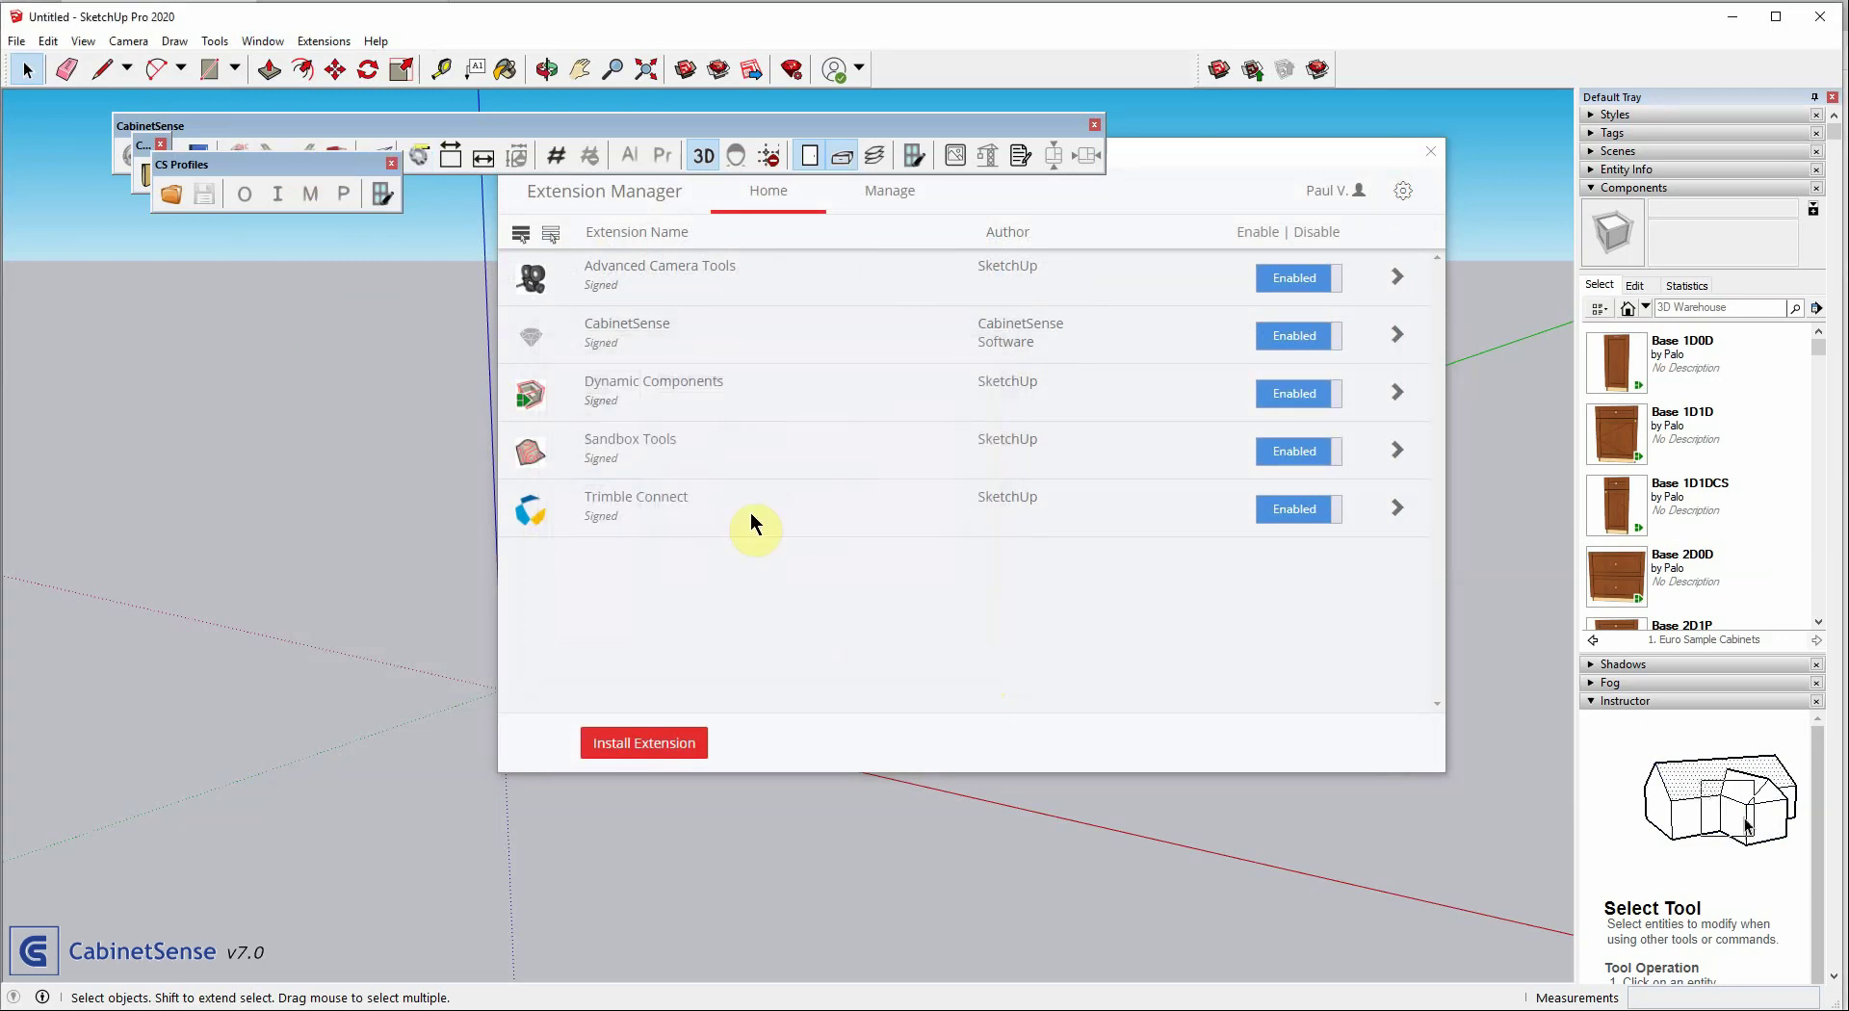
{"action": "left_click", "coordinate": [17, 42]}
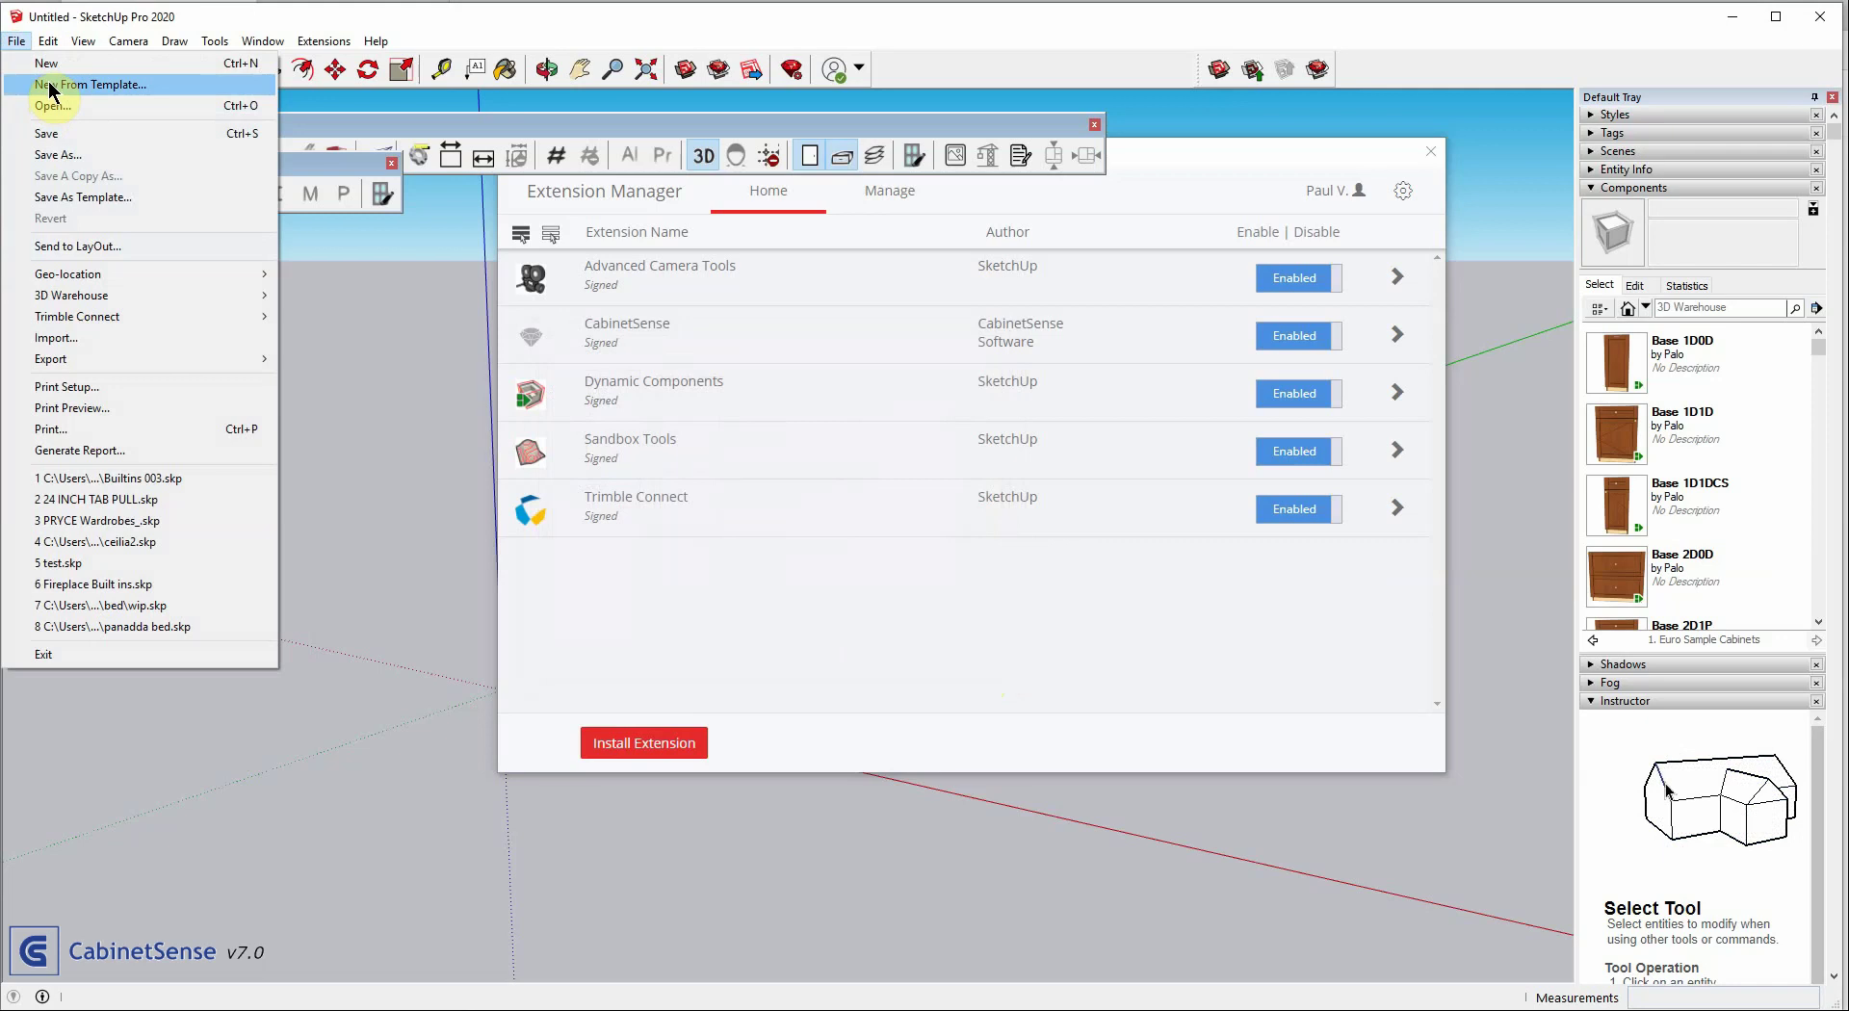
Start a new model from the CabinetSense Metric template in My templates and close the Extension Manager
{"action": "left_click", "coordinate": [50, 86]}
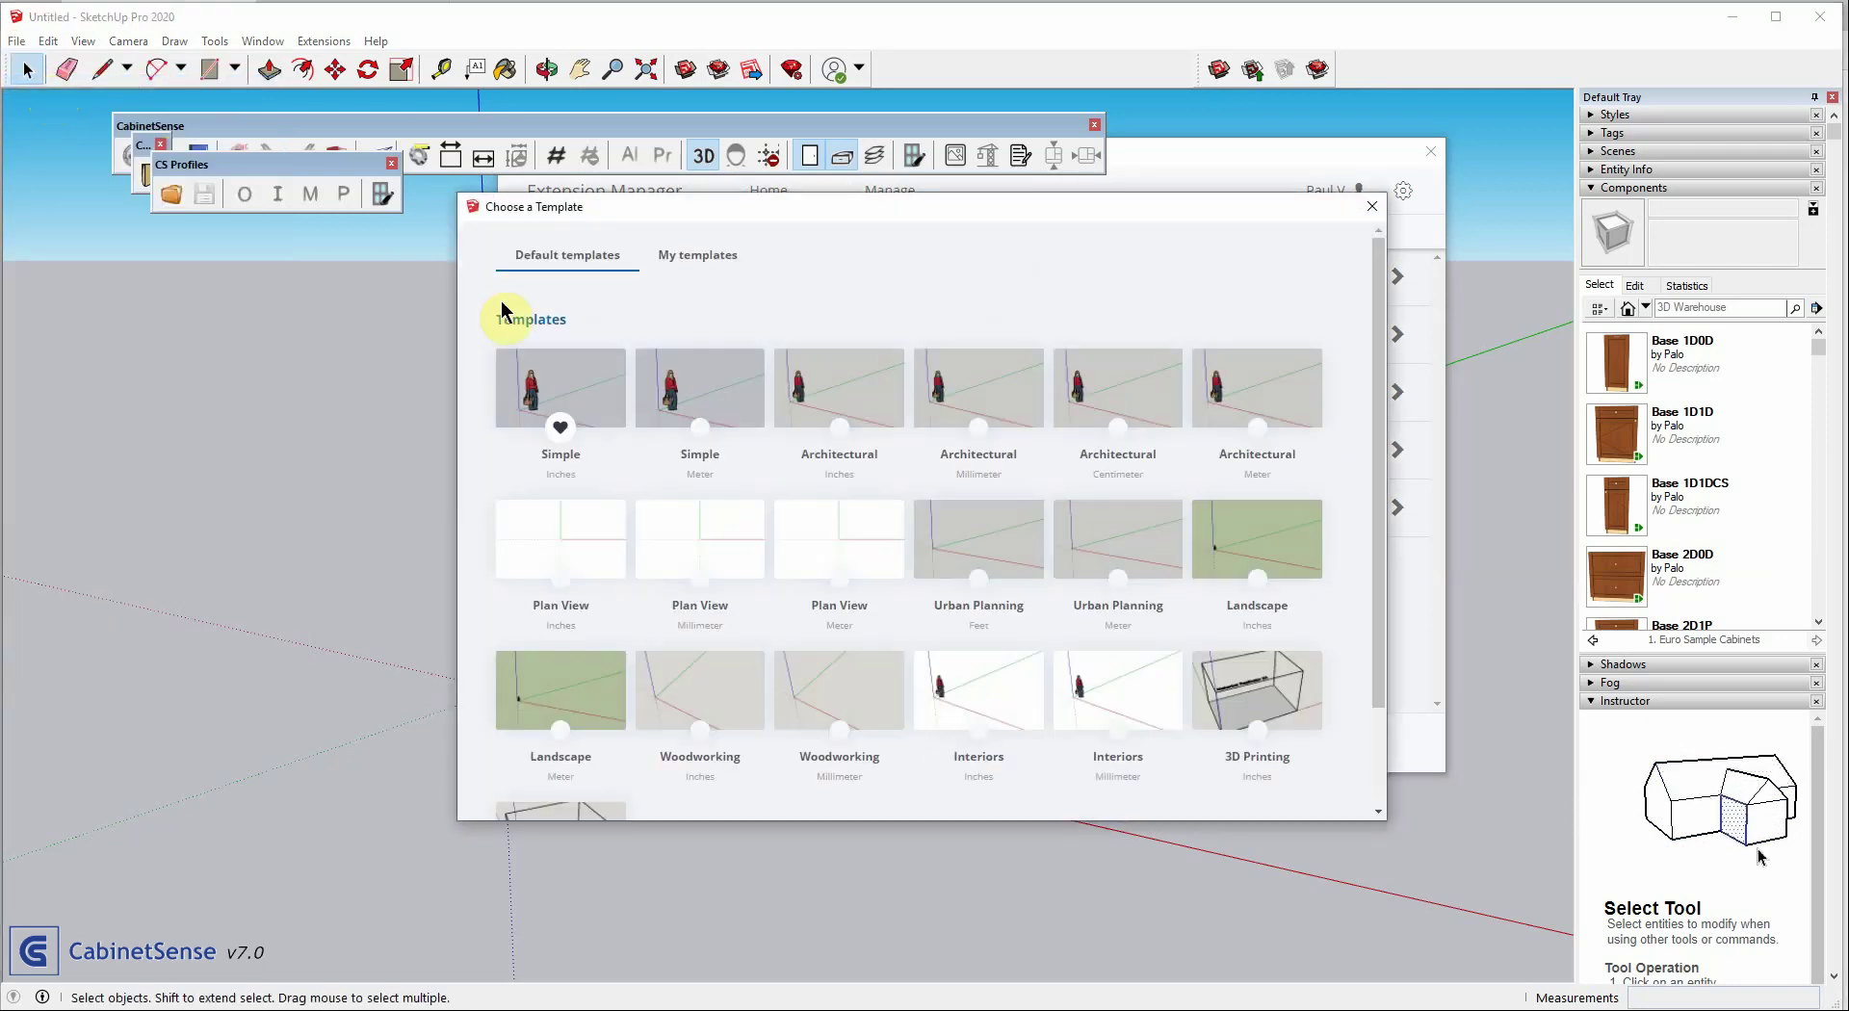
{"action": "left_click", "coordinate": [698, 257]}
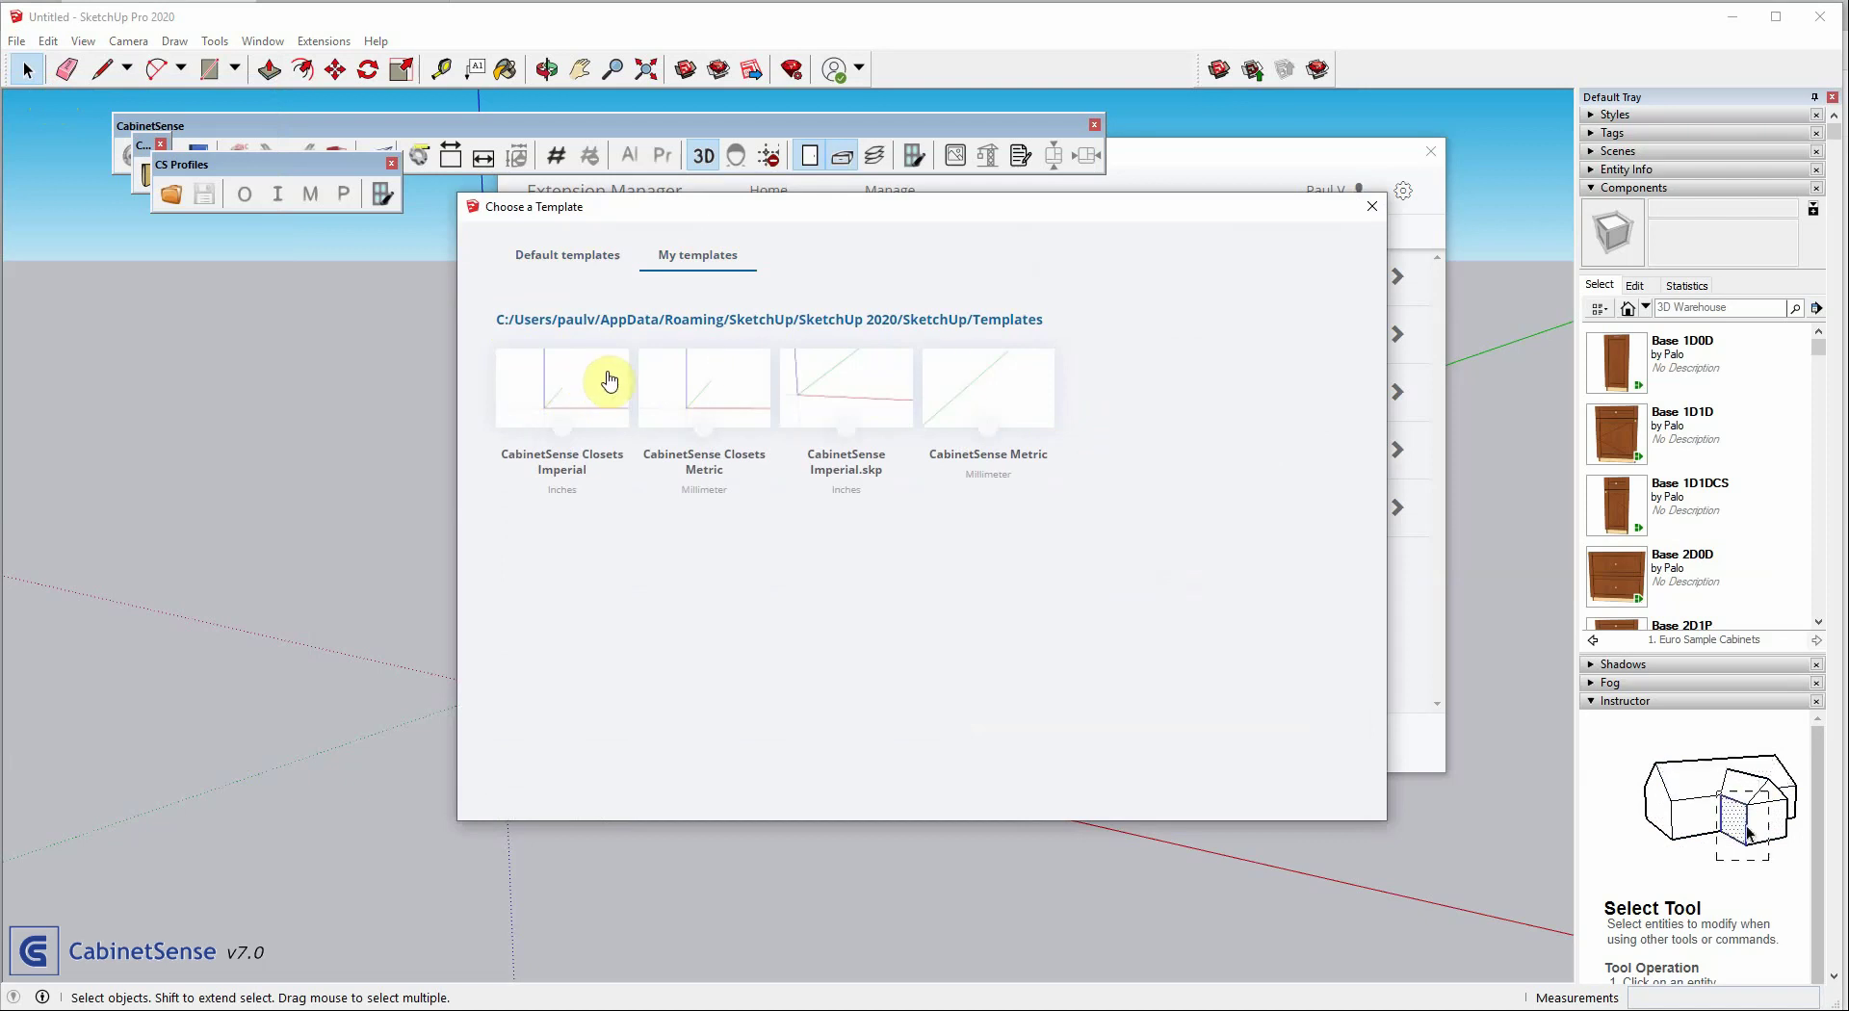
{"action": "left_click", "coordinate": [986, 377]}
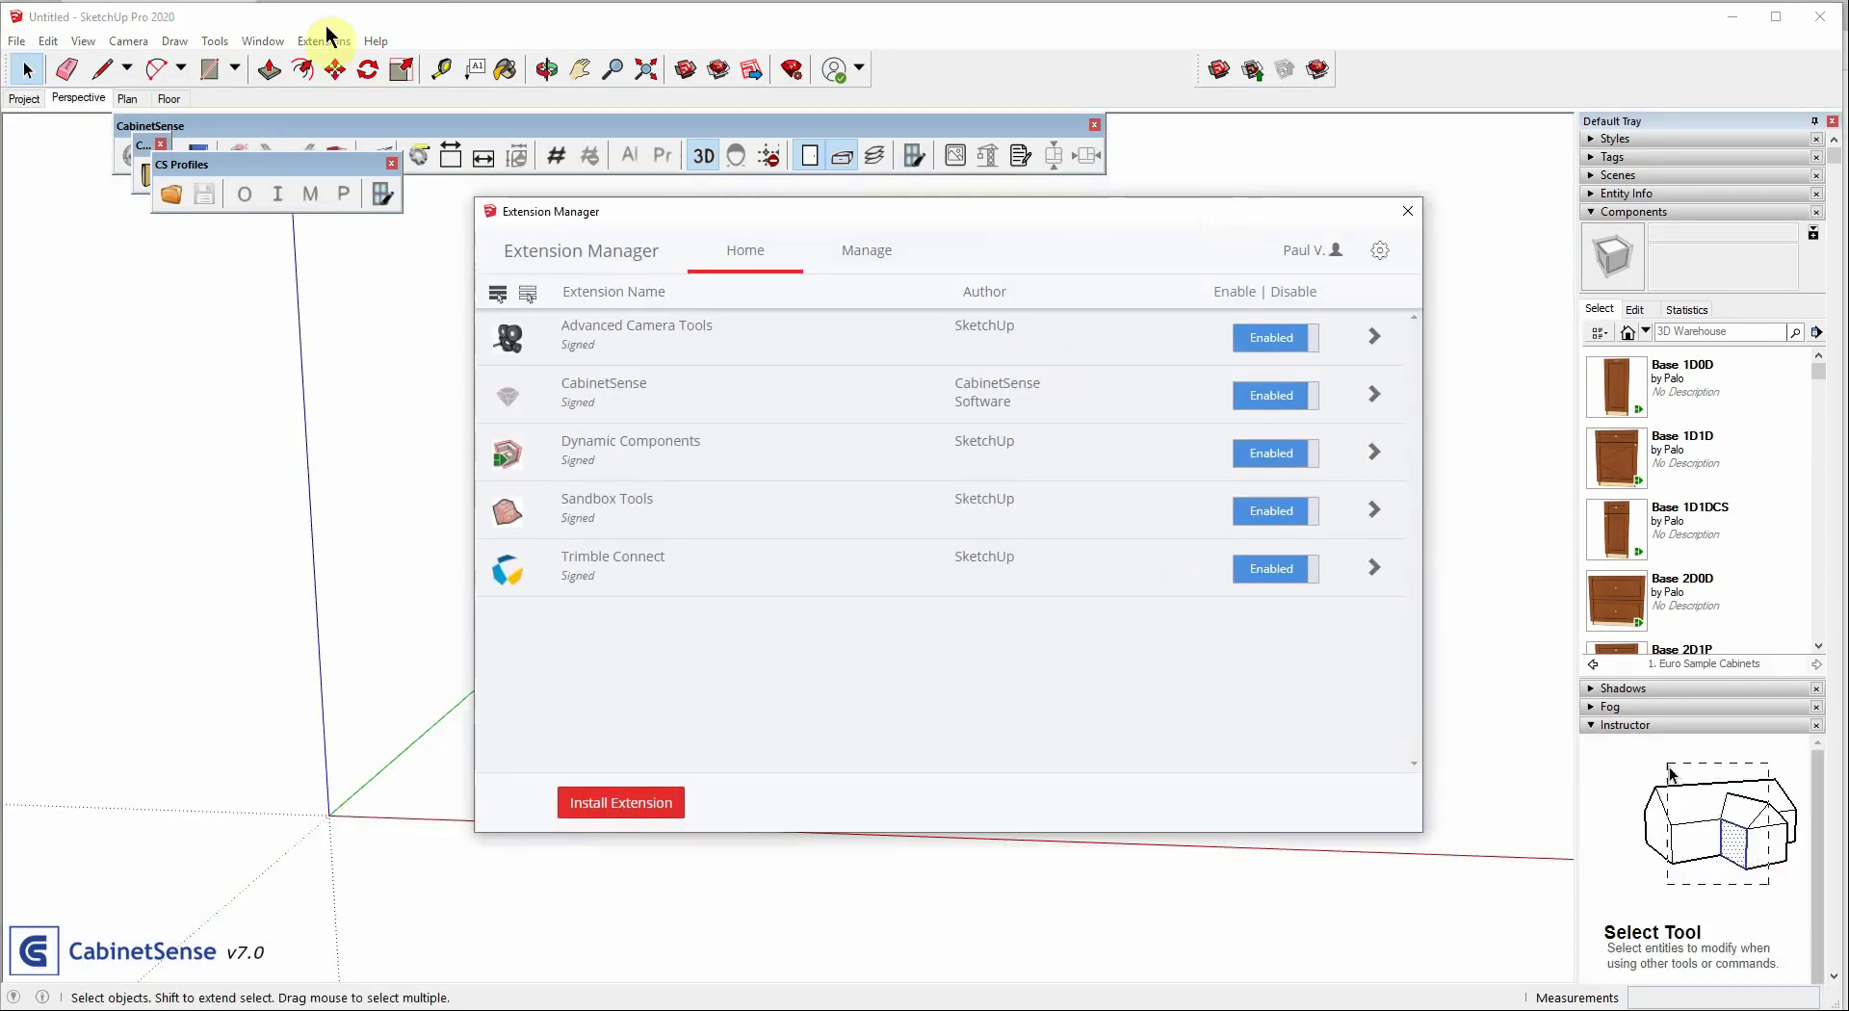
{"action": "left_click", "coordinate": [224, 165]}
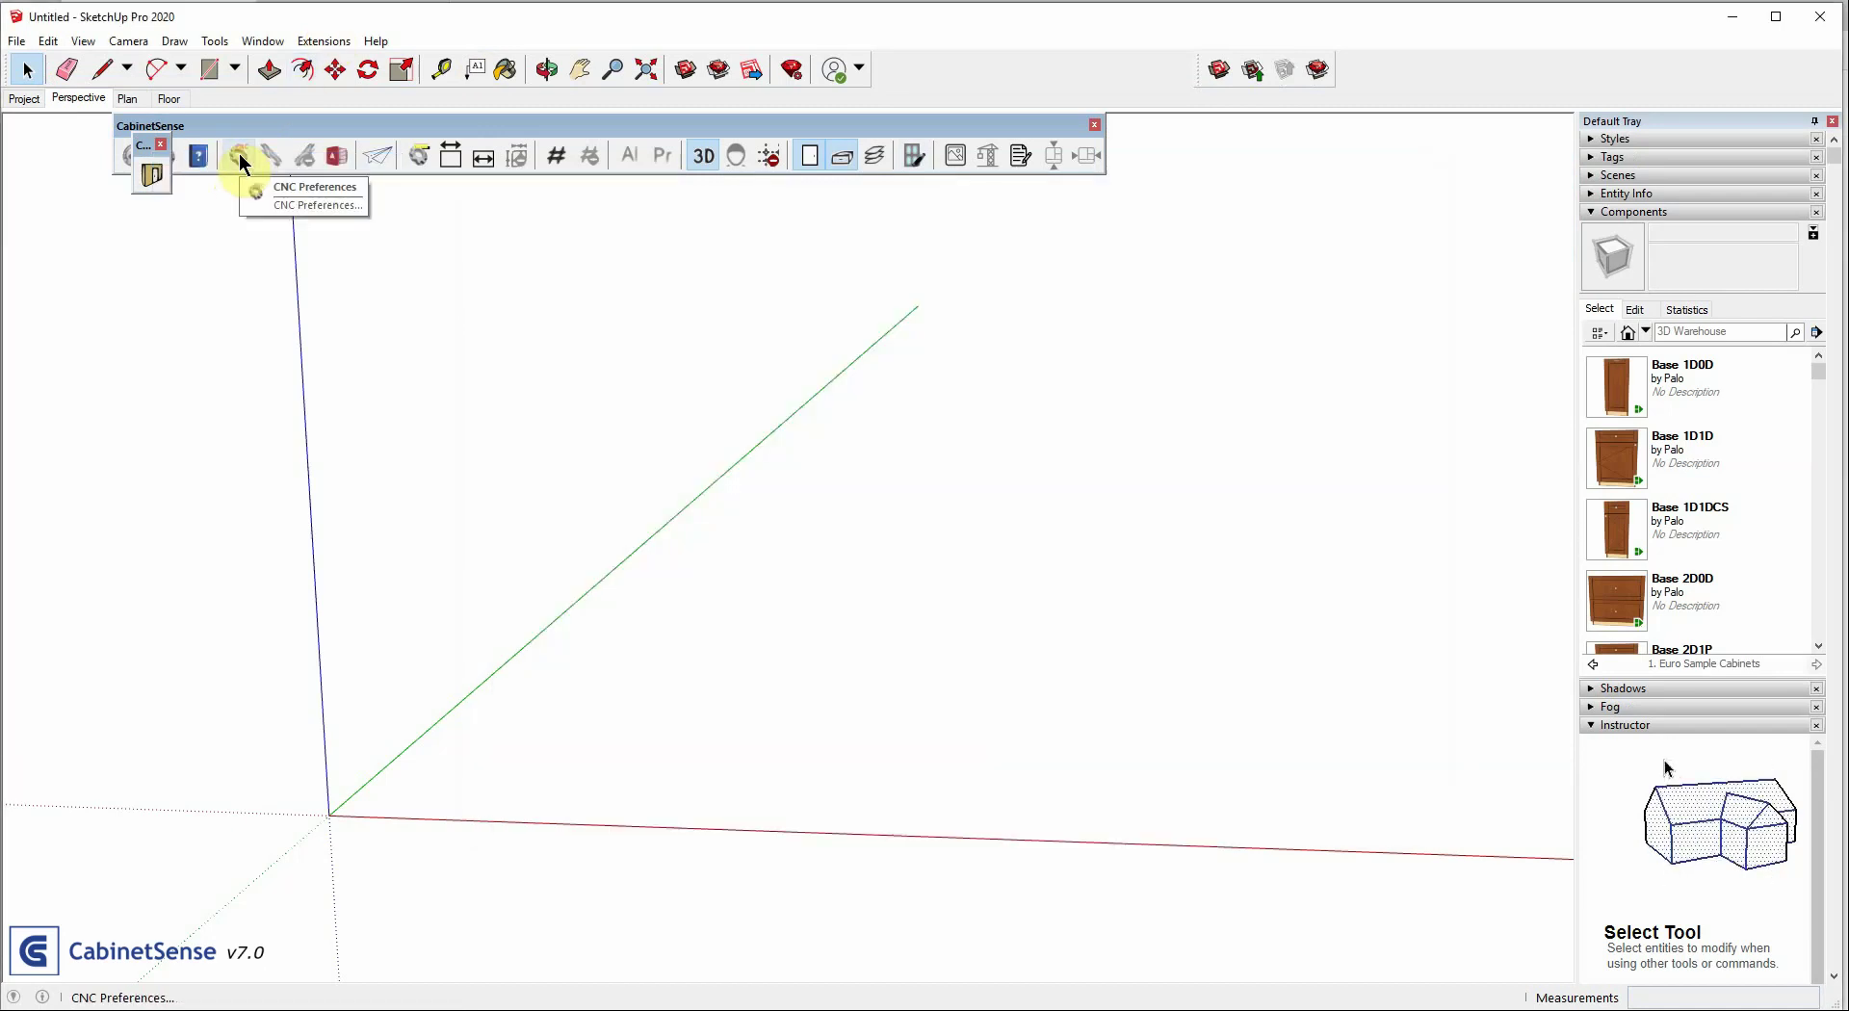
{"action": "left_click", "coordinate": [240, 156]}
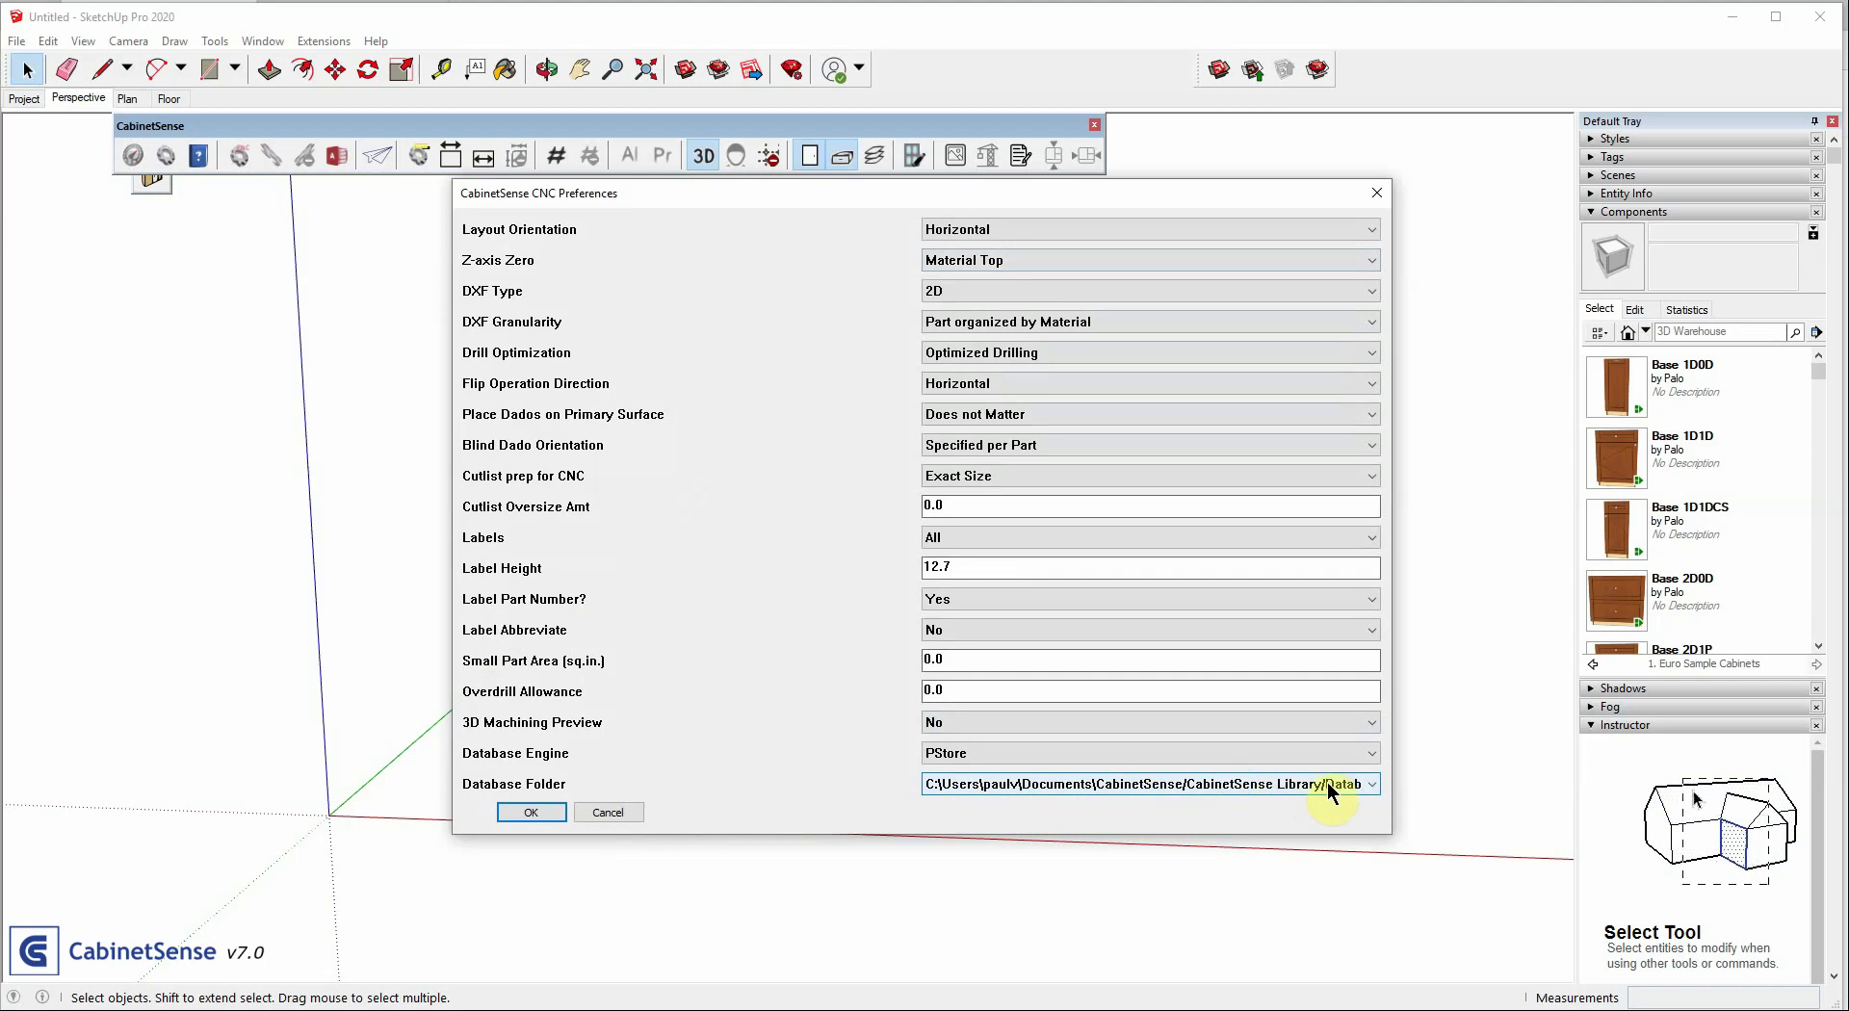
{"action": "left_click", "coordinate": [609, 812]}
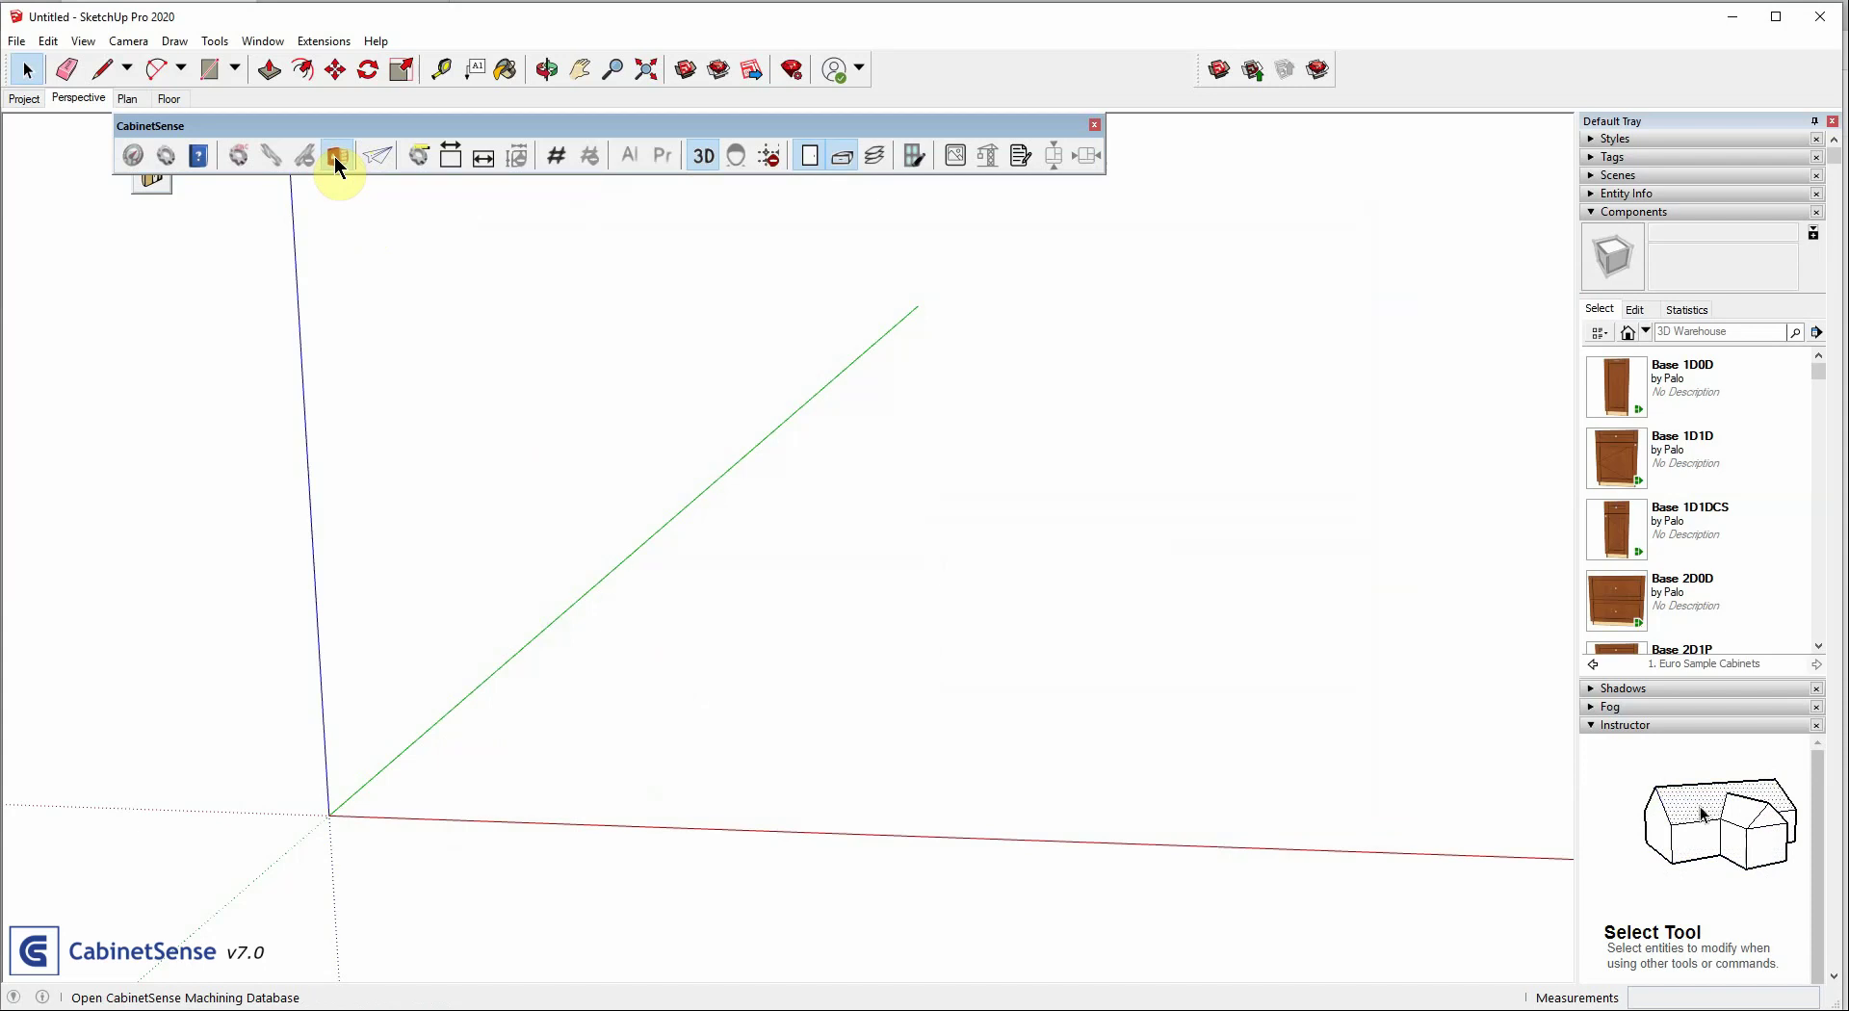
Refresh the CabinetSense machining database links, then close it without refreshing PStore
{"action": "left_click", "coordinate": [336, 160]}
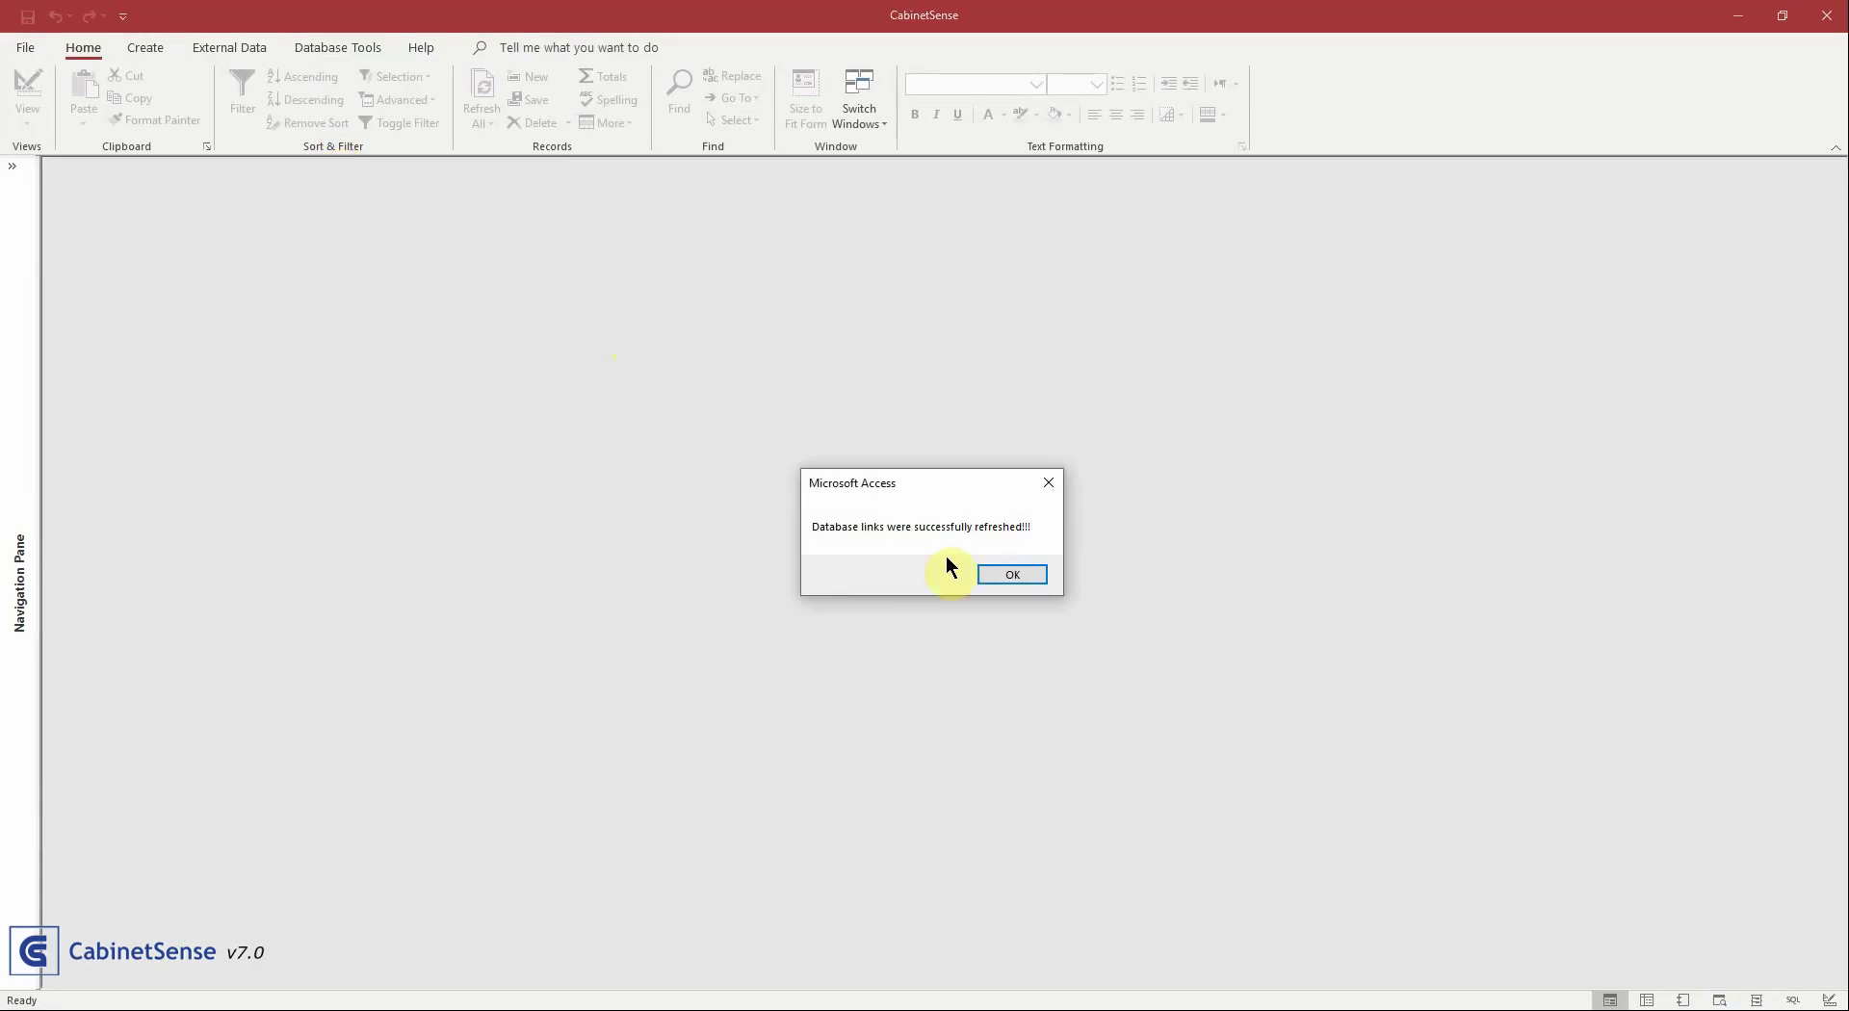
{"action": "left_click", "coordinate": [992, 574]}
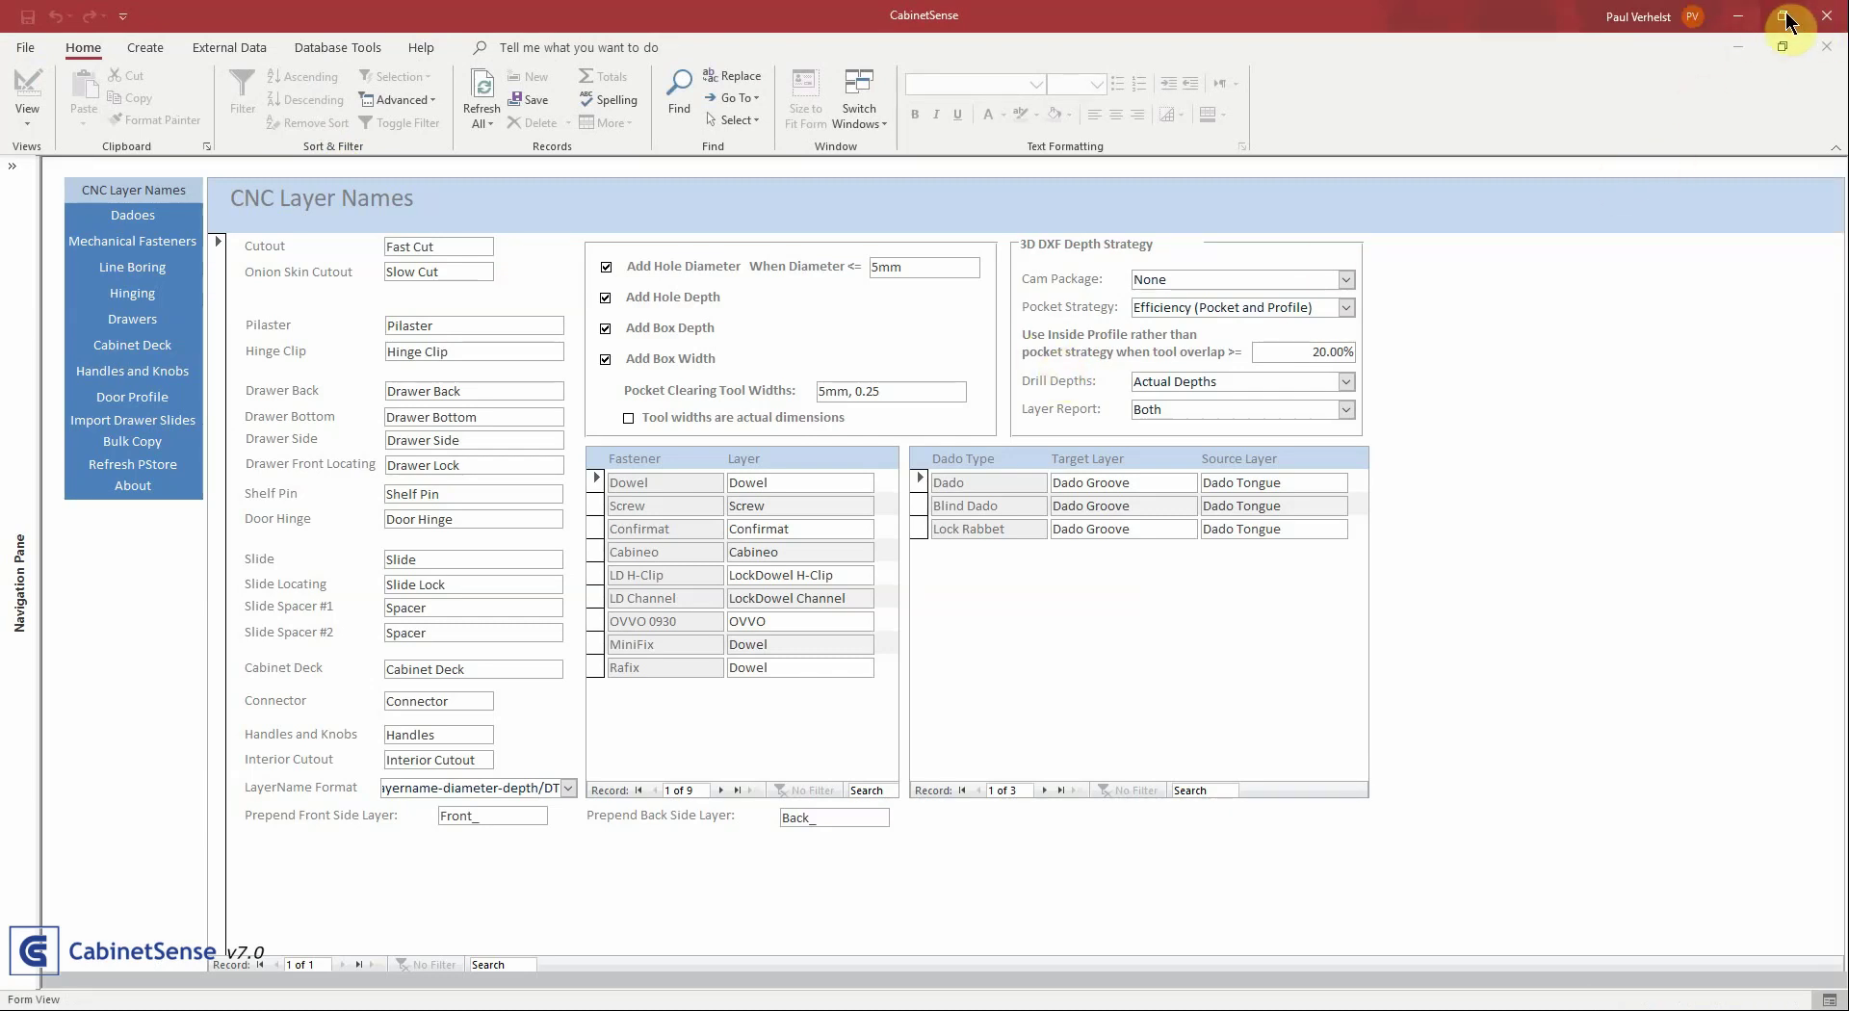
{"action": "left_click", "coordinate": [1826, 21]}
{"action": "left_click", "coordinate": [1007, 577]}
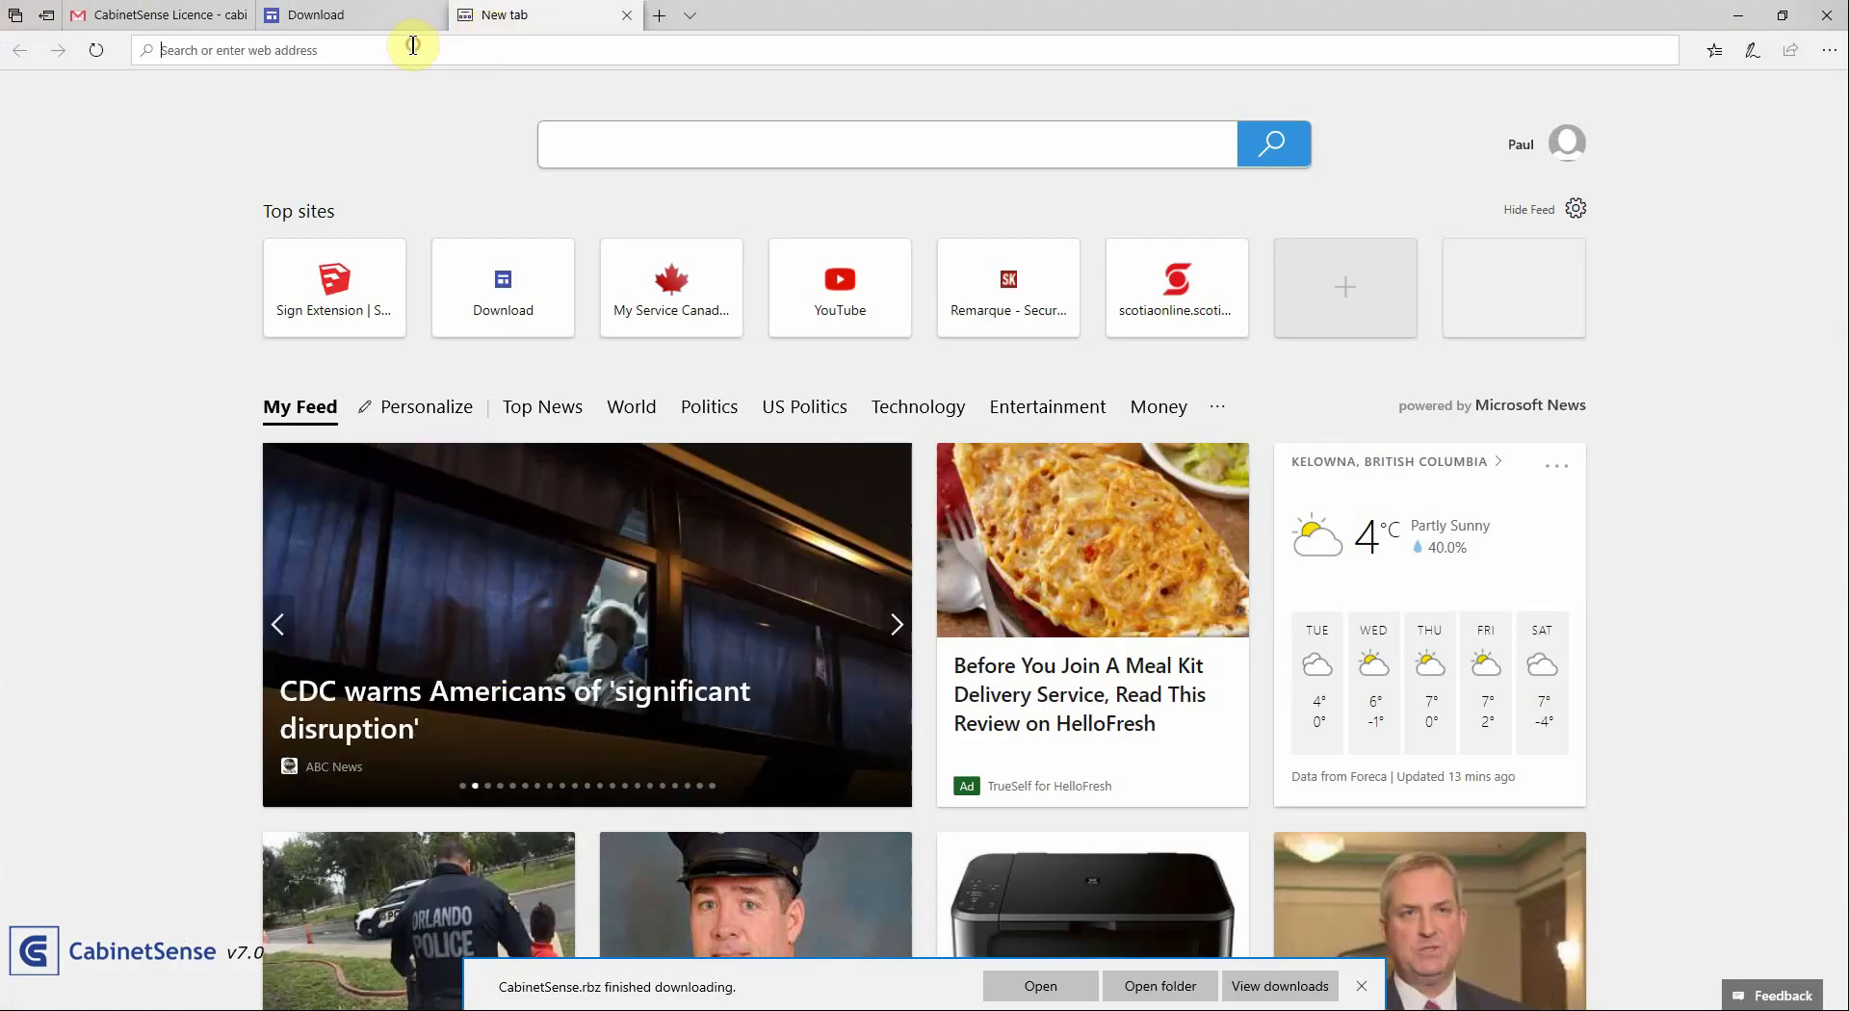
Search Bing for 'download microsoft access 2013 runtime'
{"action": "type", "text": "download microsoft access 2013 runtime"}
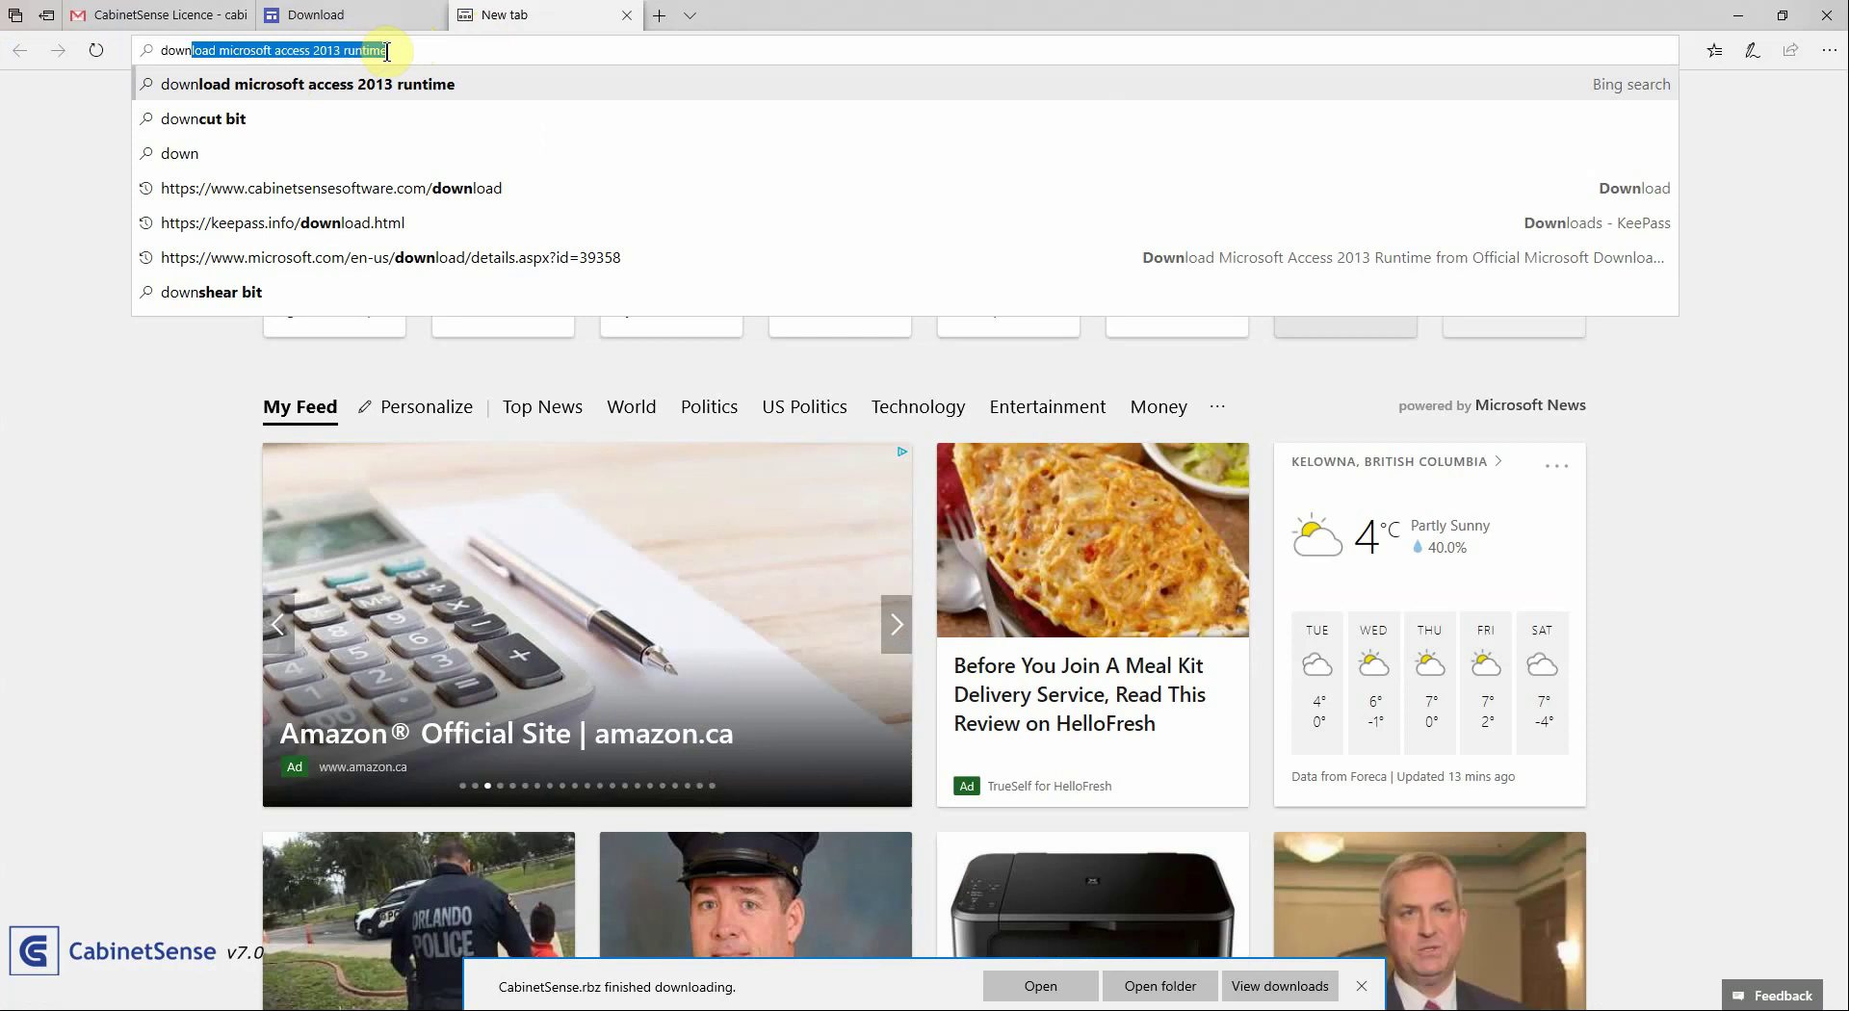
{"action": "left_click", "coordinate": [405, 51]}
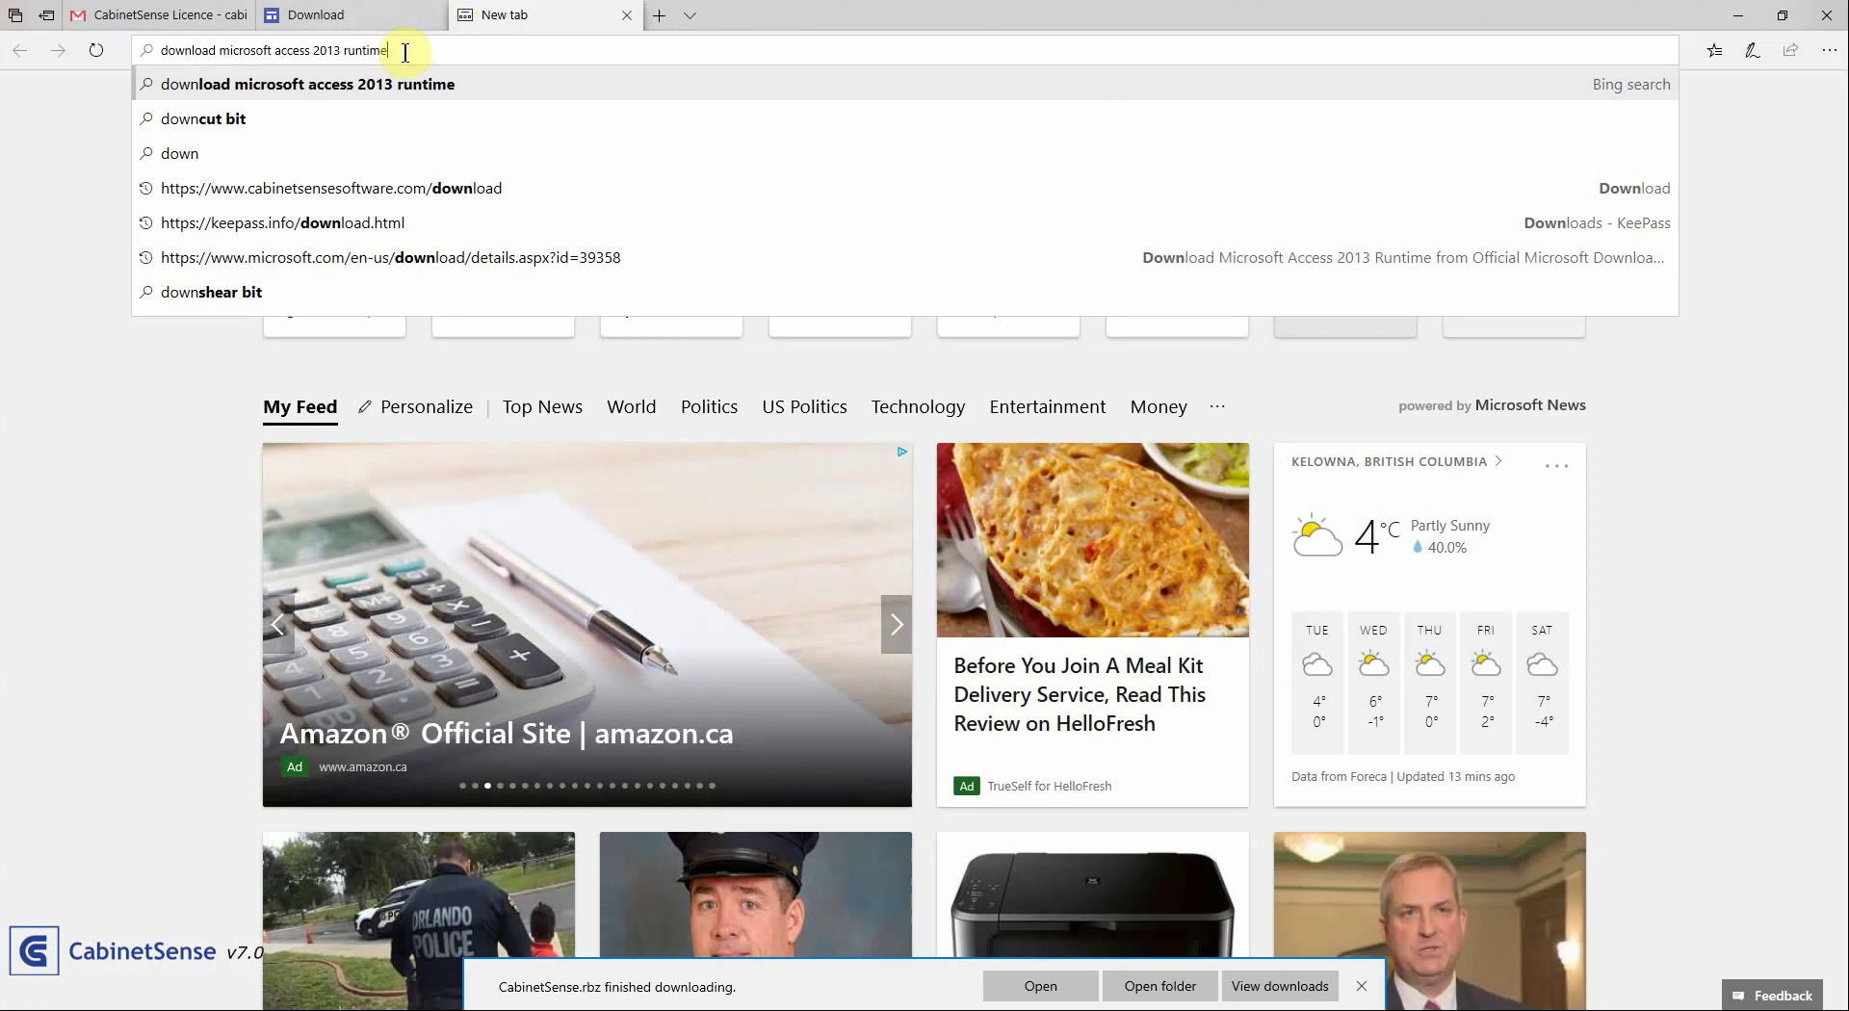
{"action": "key", "text": "Return"}
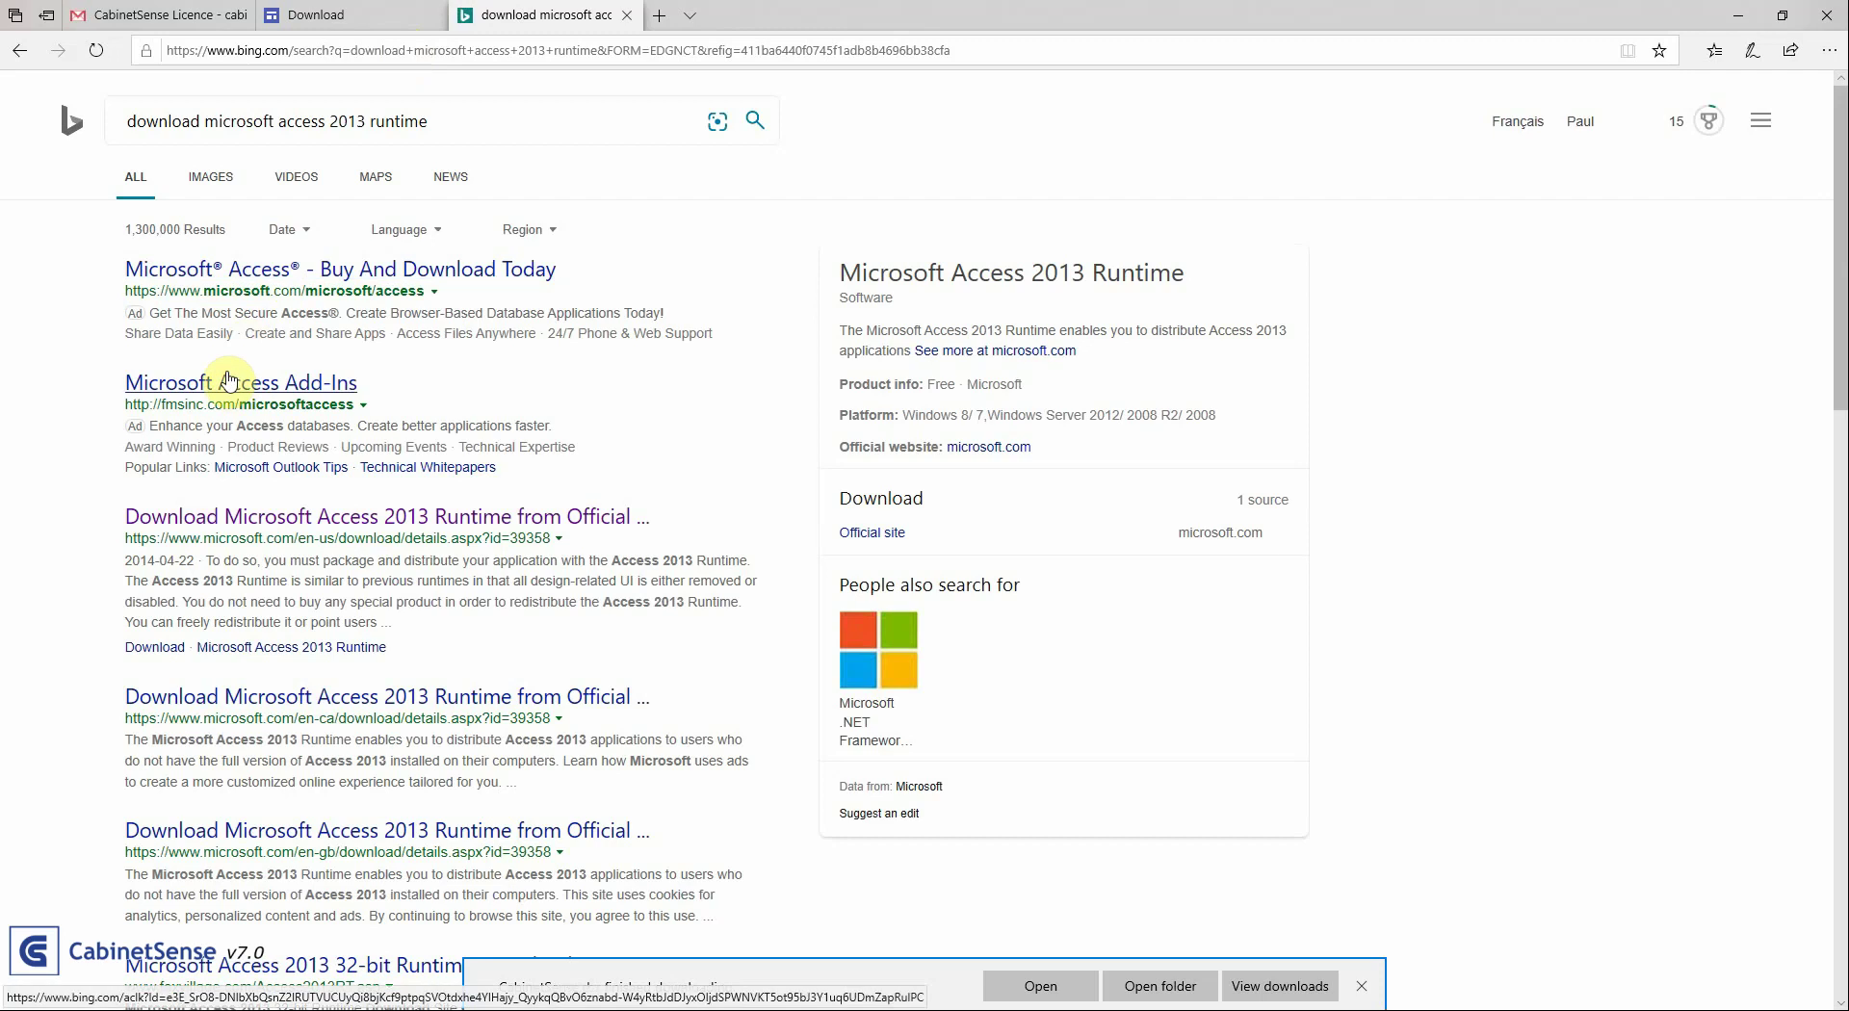
Open Microsoft's Access 2013 Runtime download page and keep English as the download language
{"action": "left_click", "coordinate": [244, 526]}
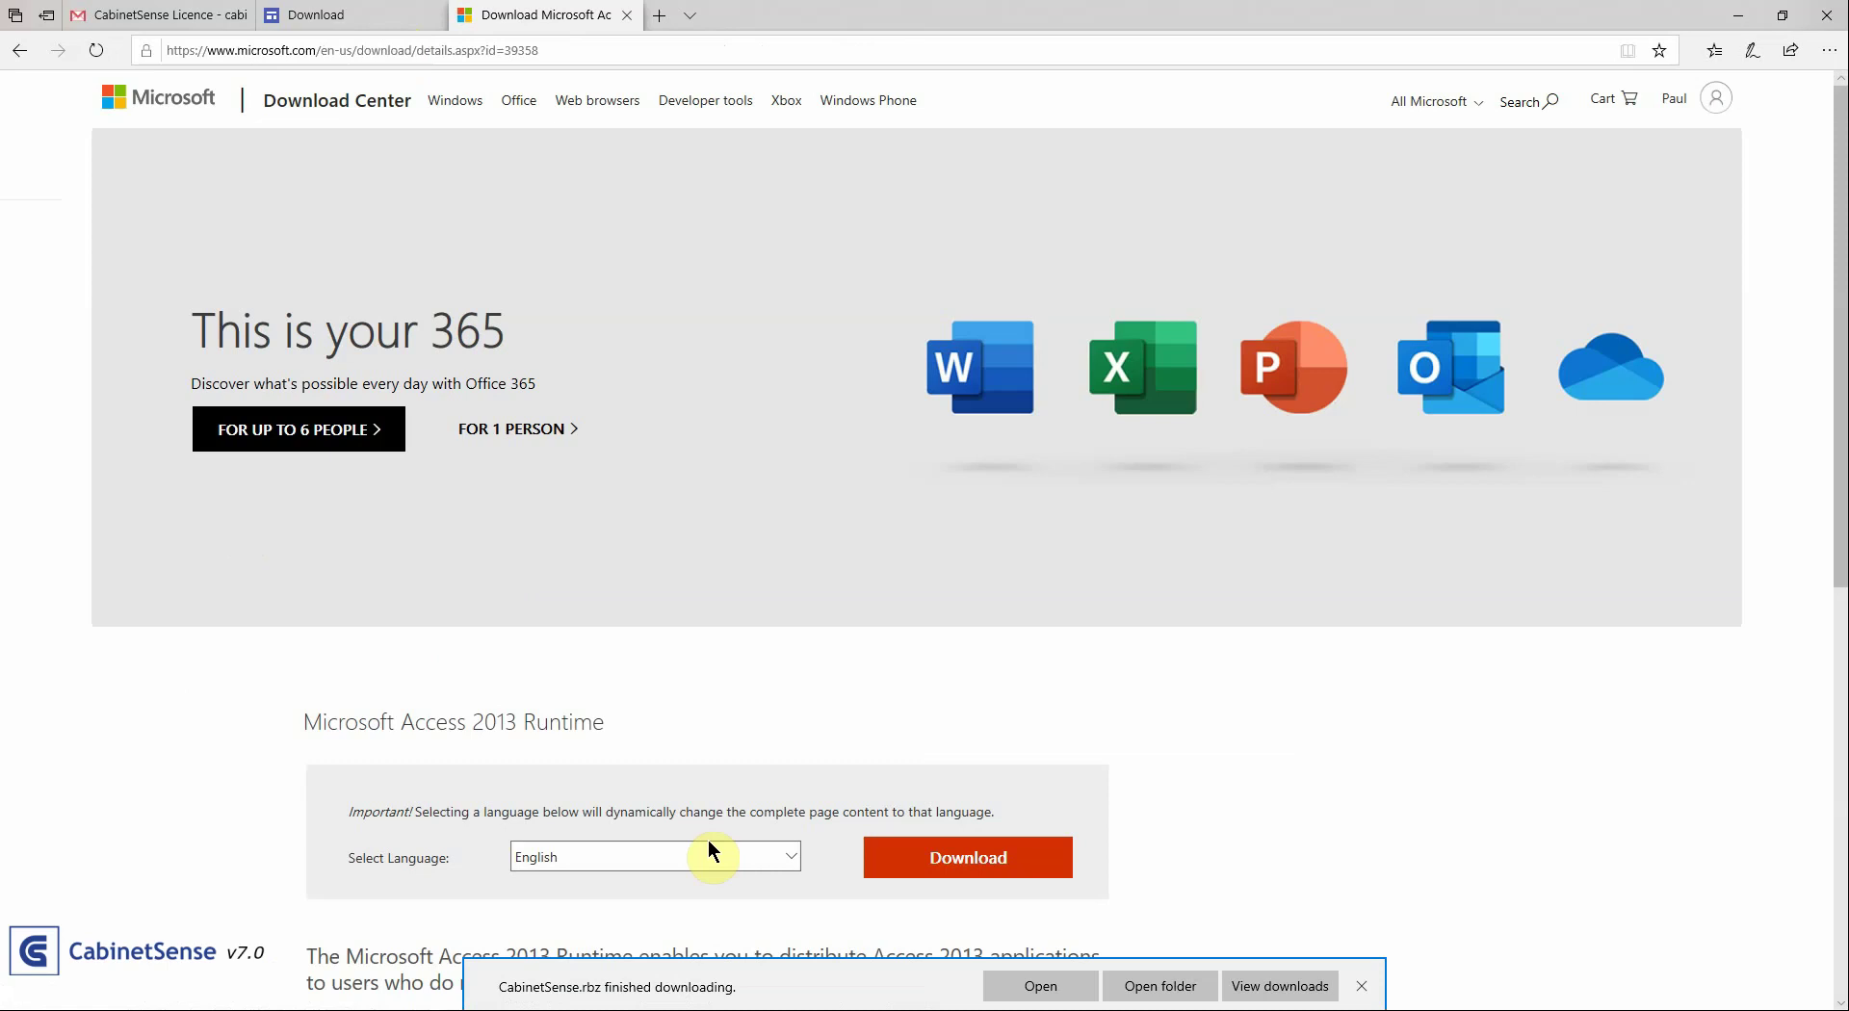
{"action": "left_click", "coordinate": [791, 858]}
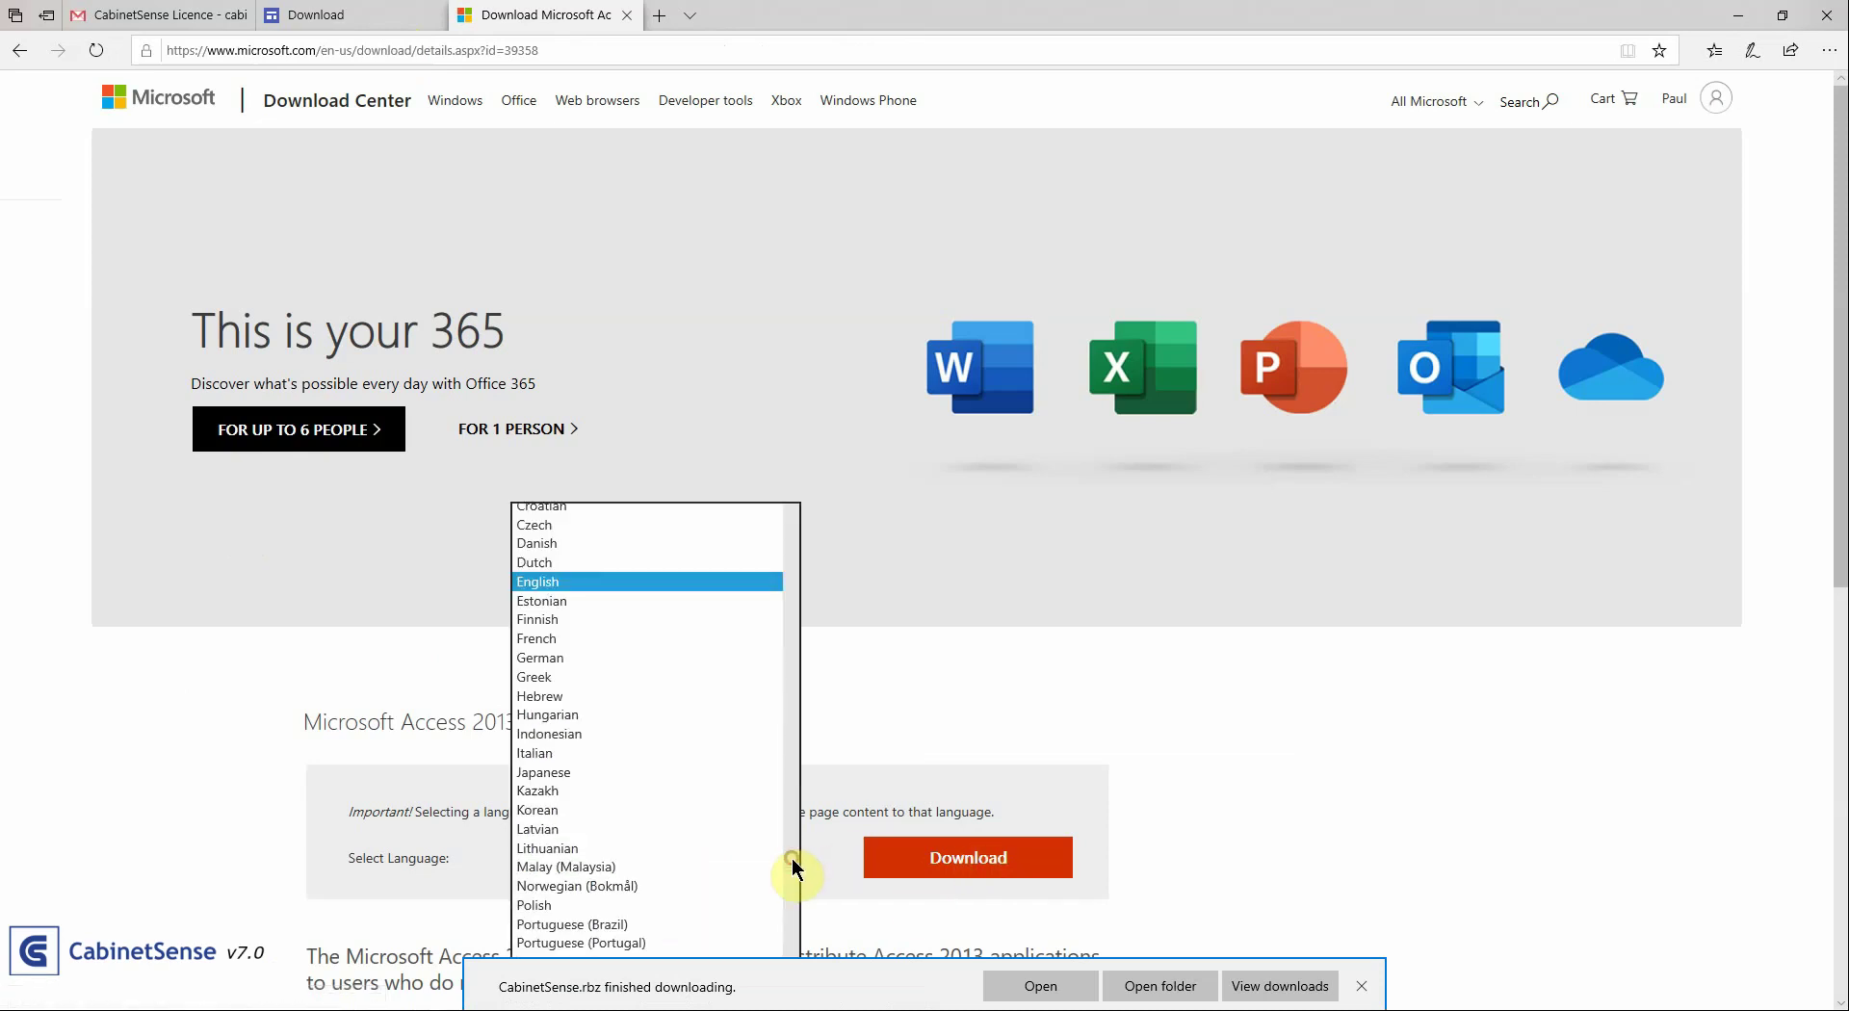
{"action": "scroll", "coordinate": [788, 858], "scroll_direction": "down", "scroll_amount": 2}
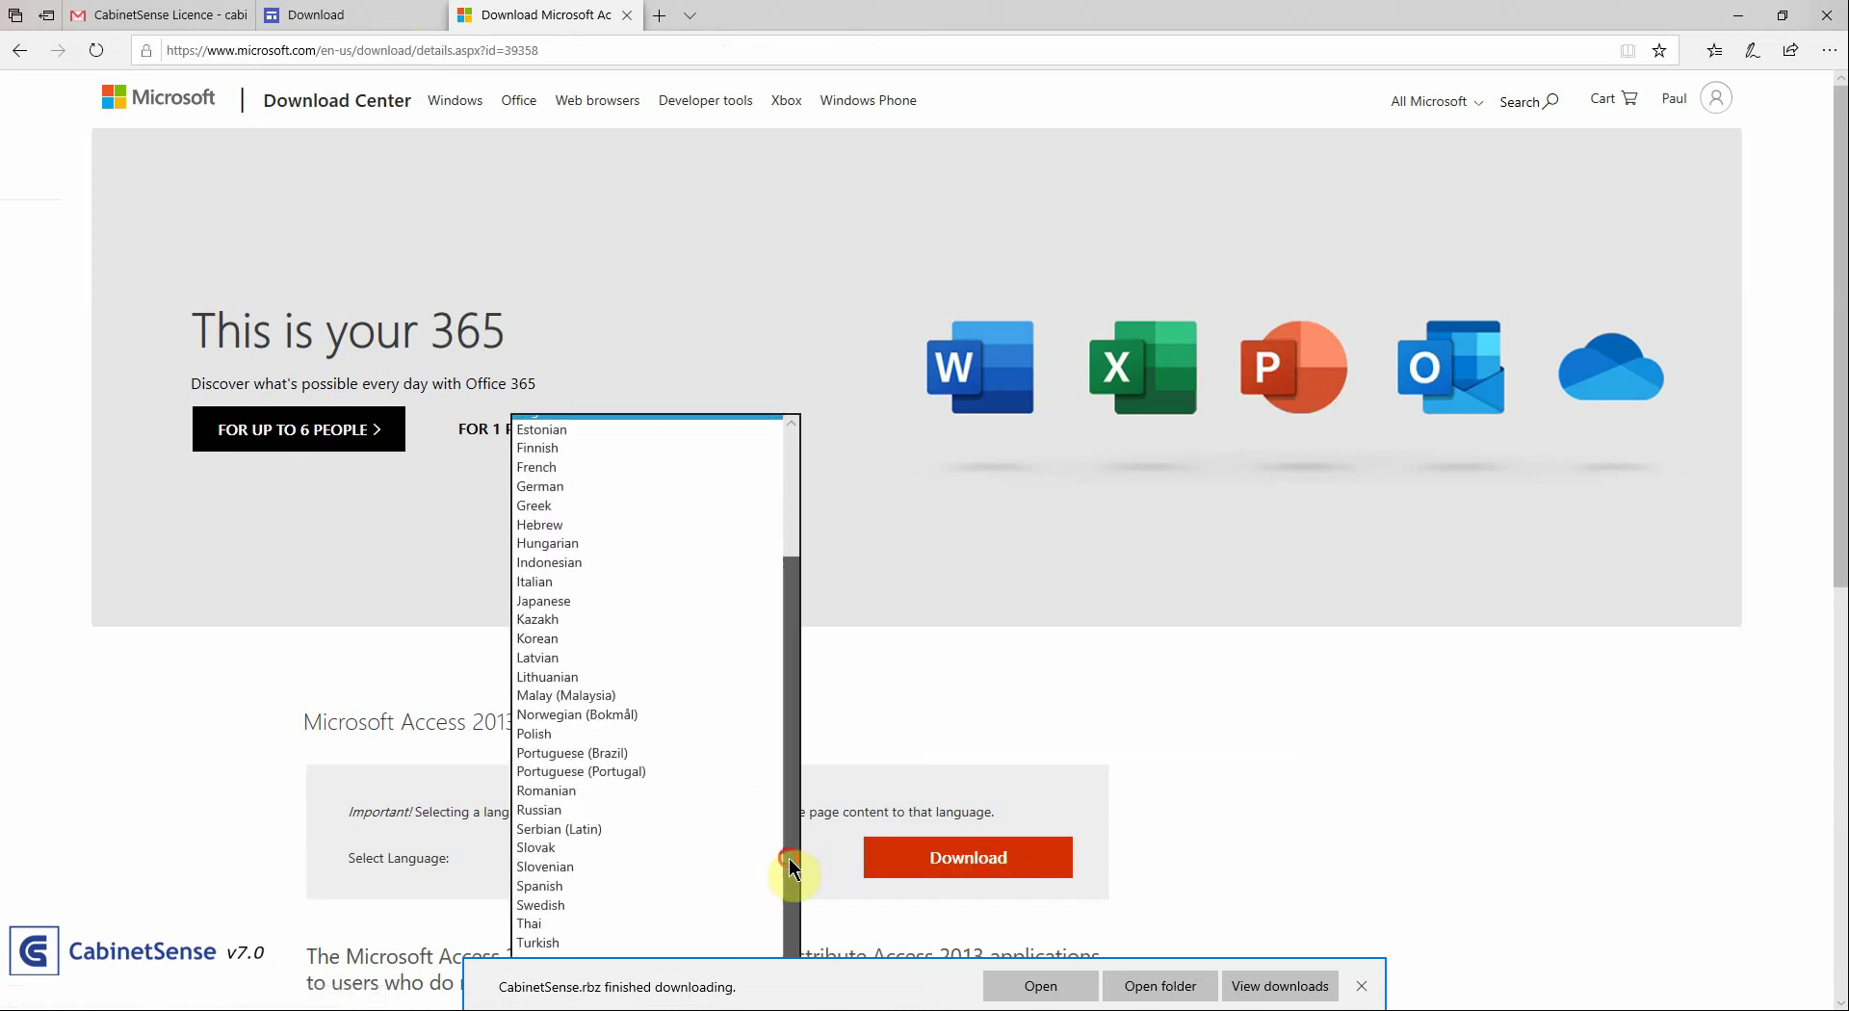
{"action": "scroll", "coordinate": [788, 858], "scroll_direction": "up", "scroll_amount": 1}
{"action": "left_click", "coordinate": [939, 733]}
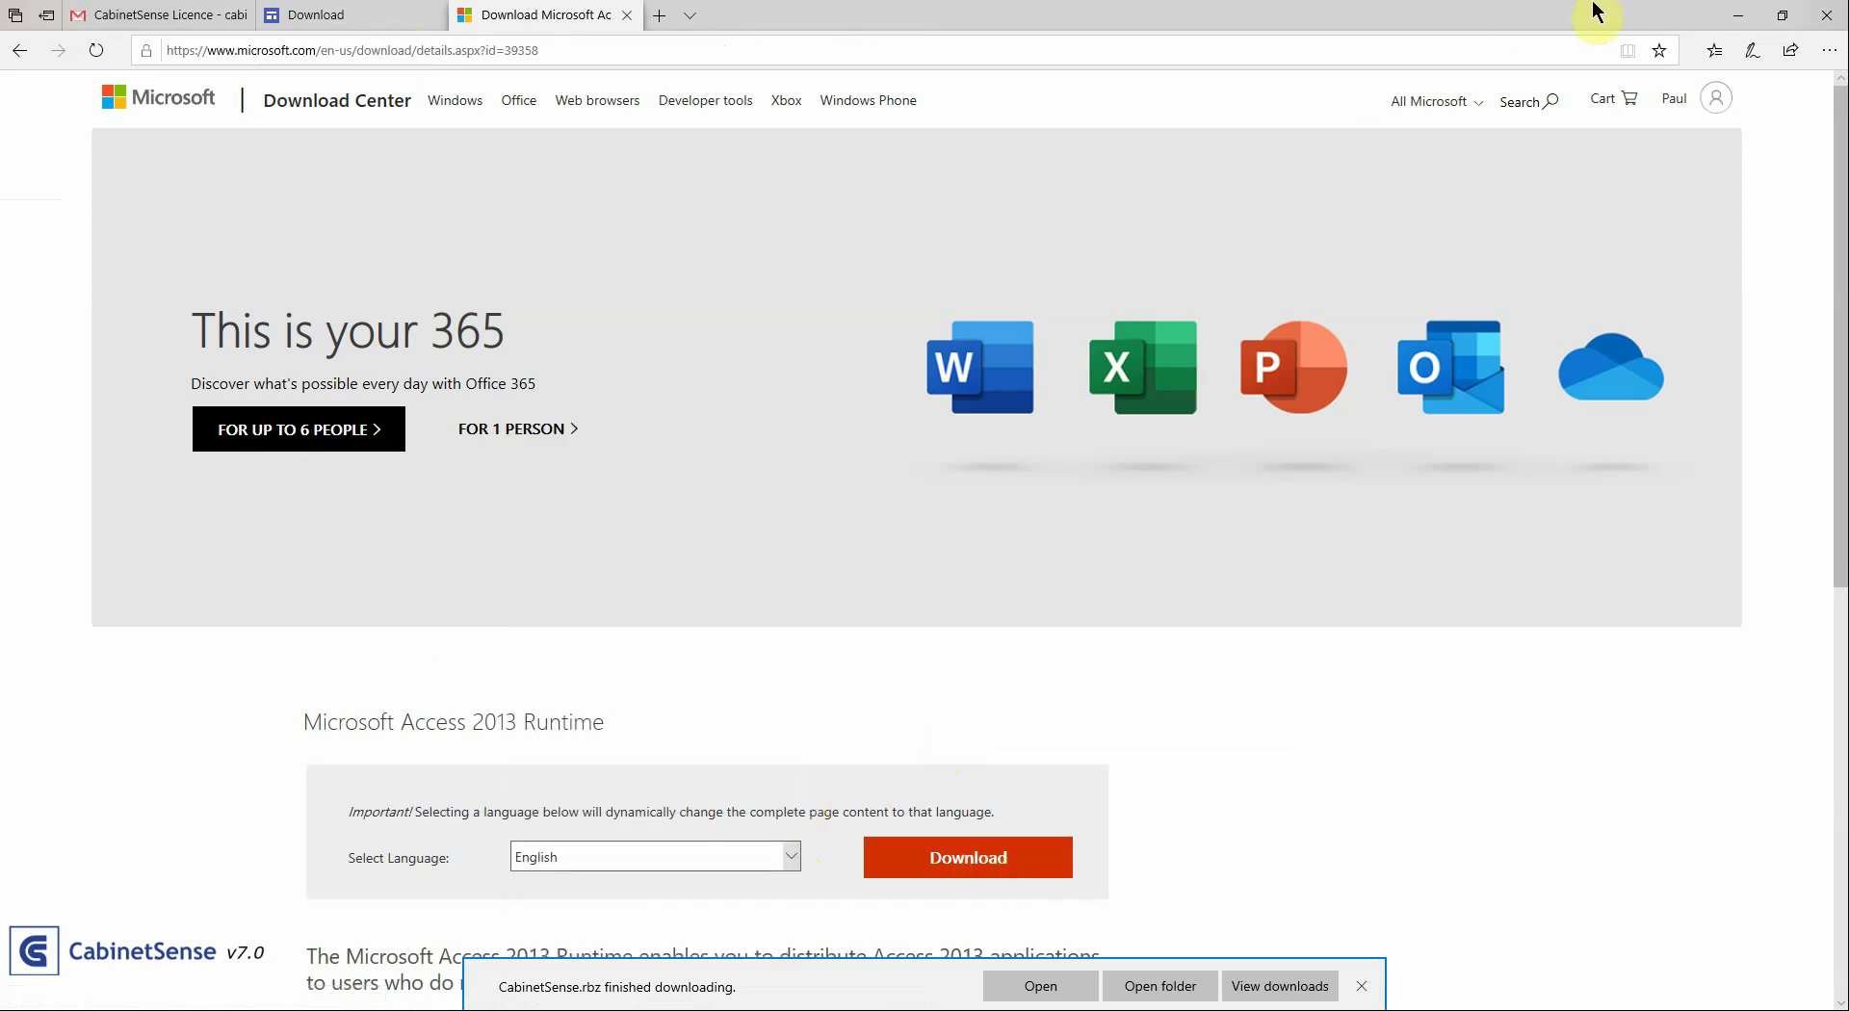
Minimize Edge to bring the CabinetSense drawing in SketchUp back into view
{"action": "left_click", "coordinate": [1741, 21]}
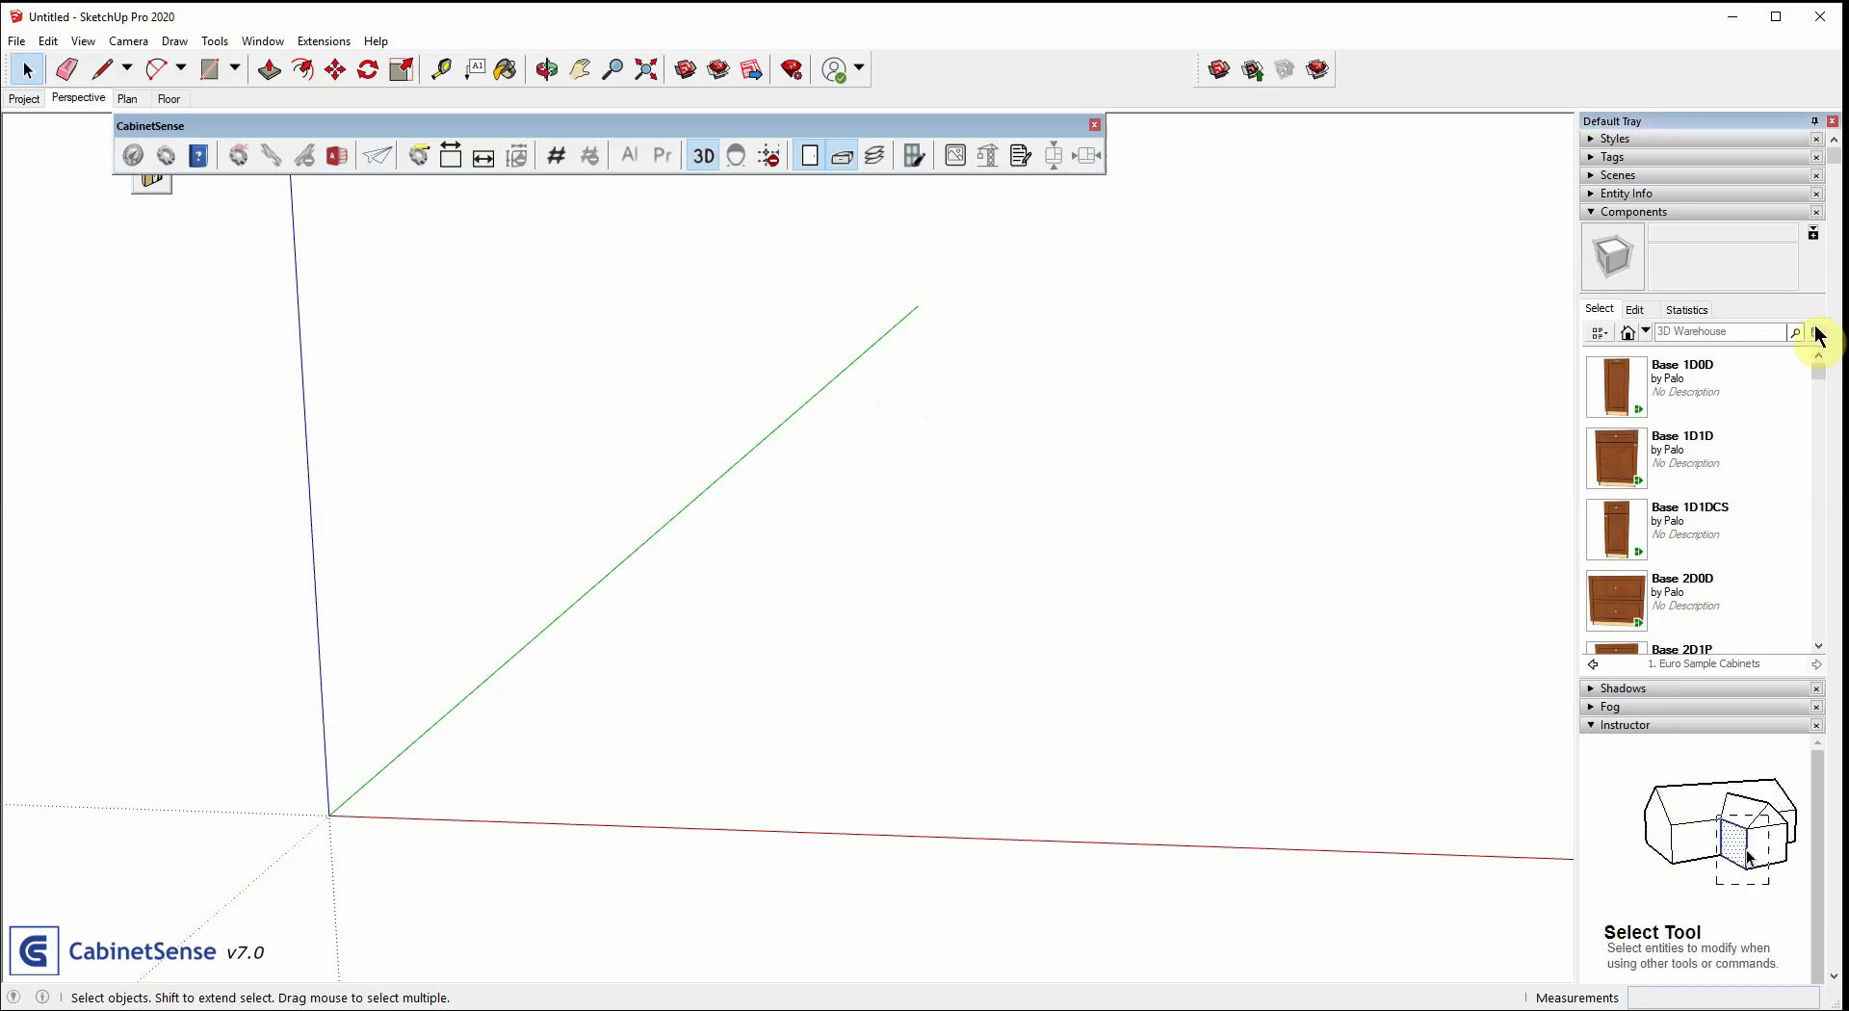
Use Documents > CabinetSense > CabinetSense Library > CabinetSense Components as the local component collection
{"action": "left_click", "coordinate": [1818, 334]}
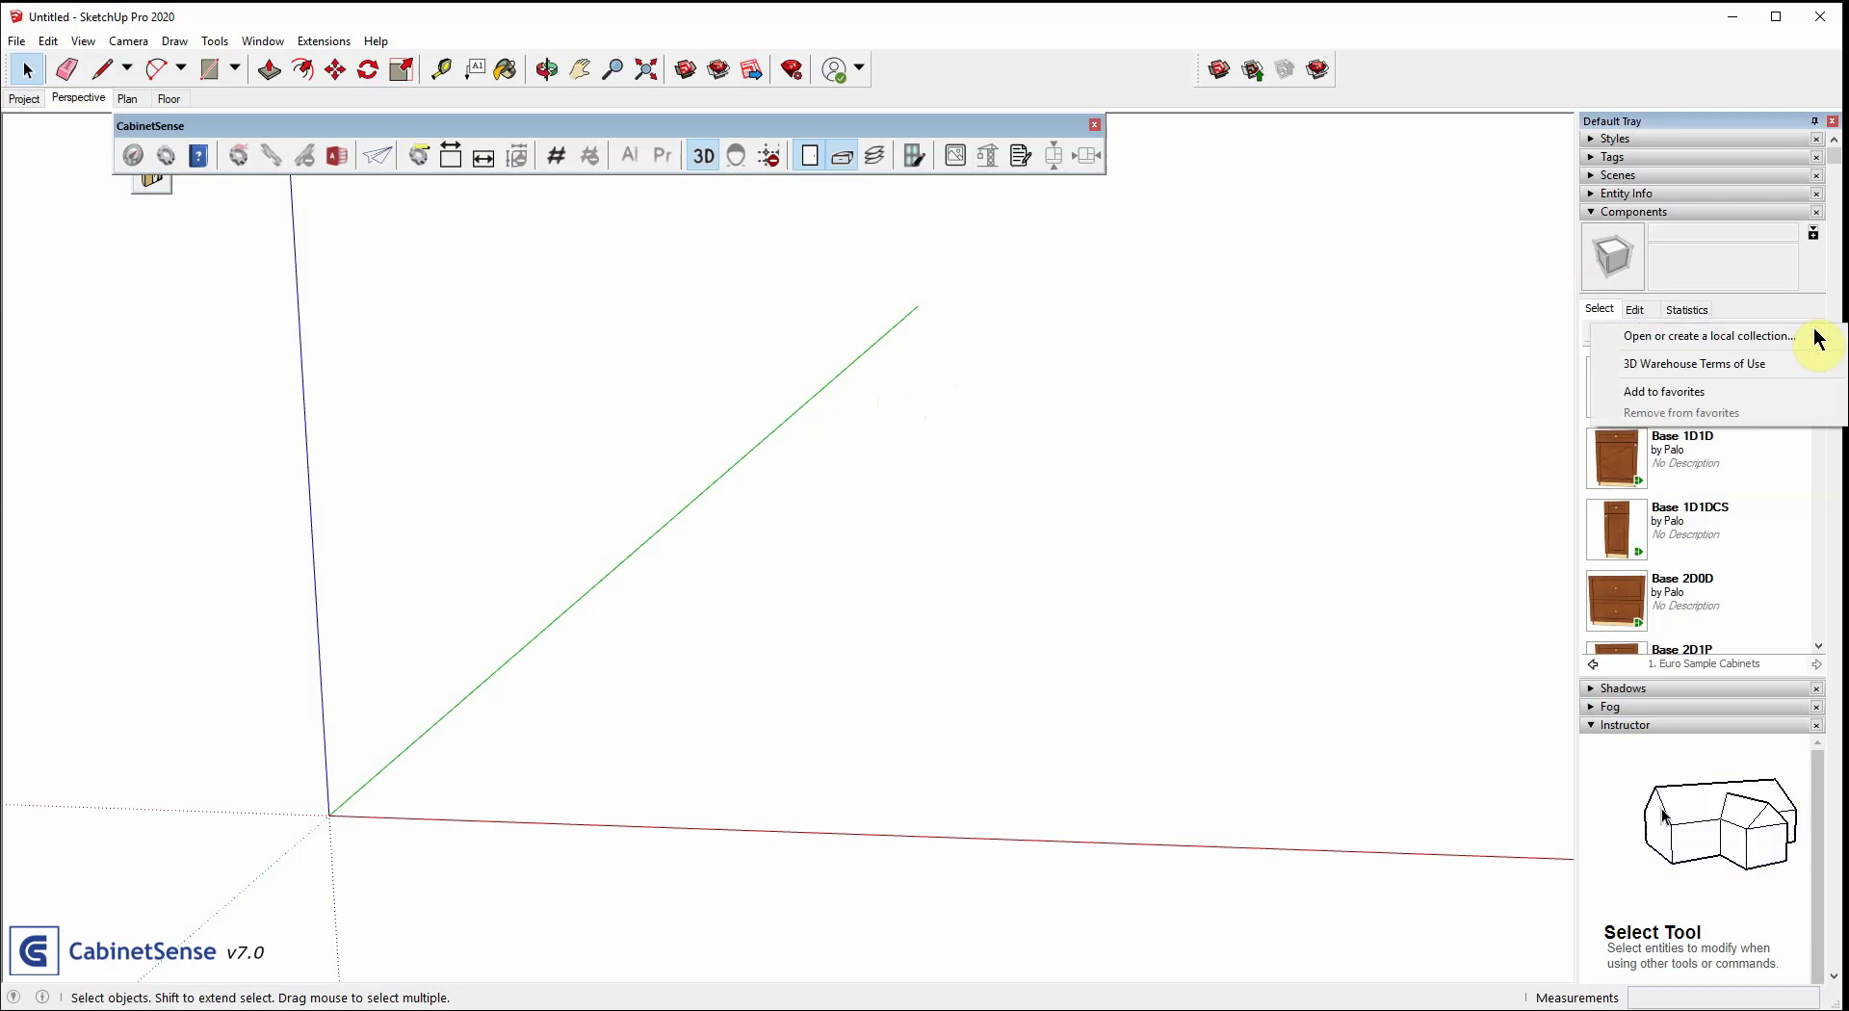
{"action": "left_click", "coordinate": [1721, 337]}
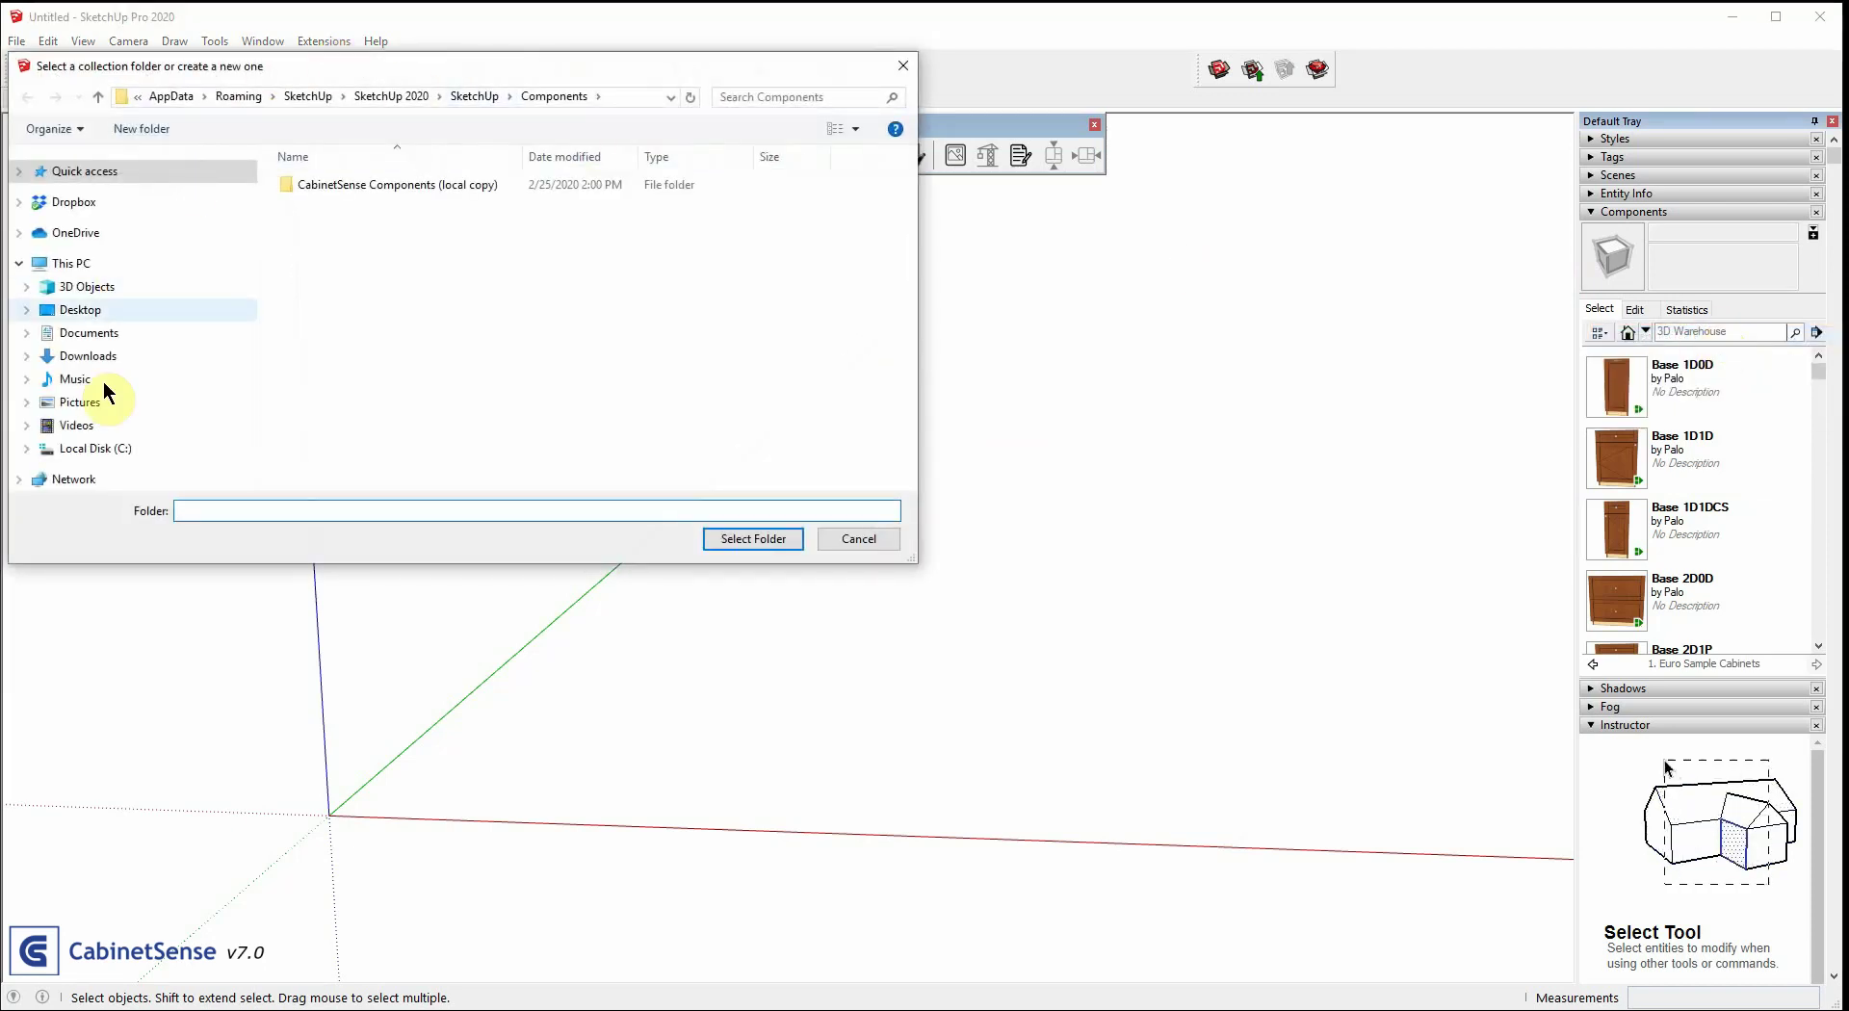
{"action": "left_click", "coordinate": [86, 452]}
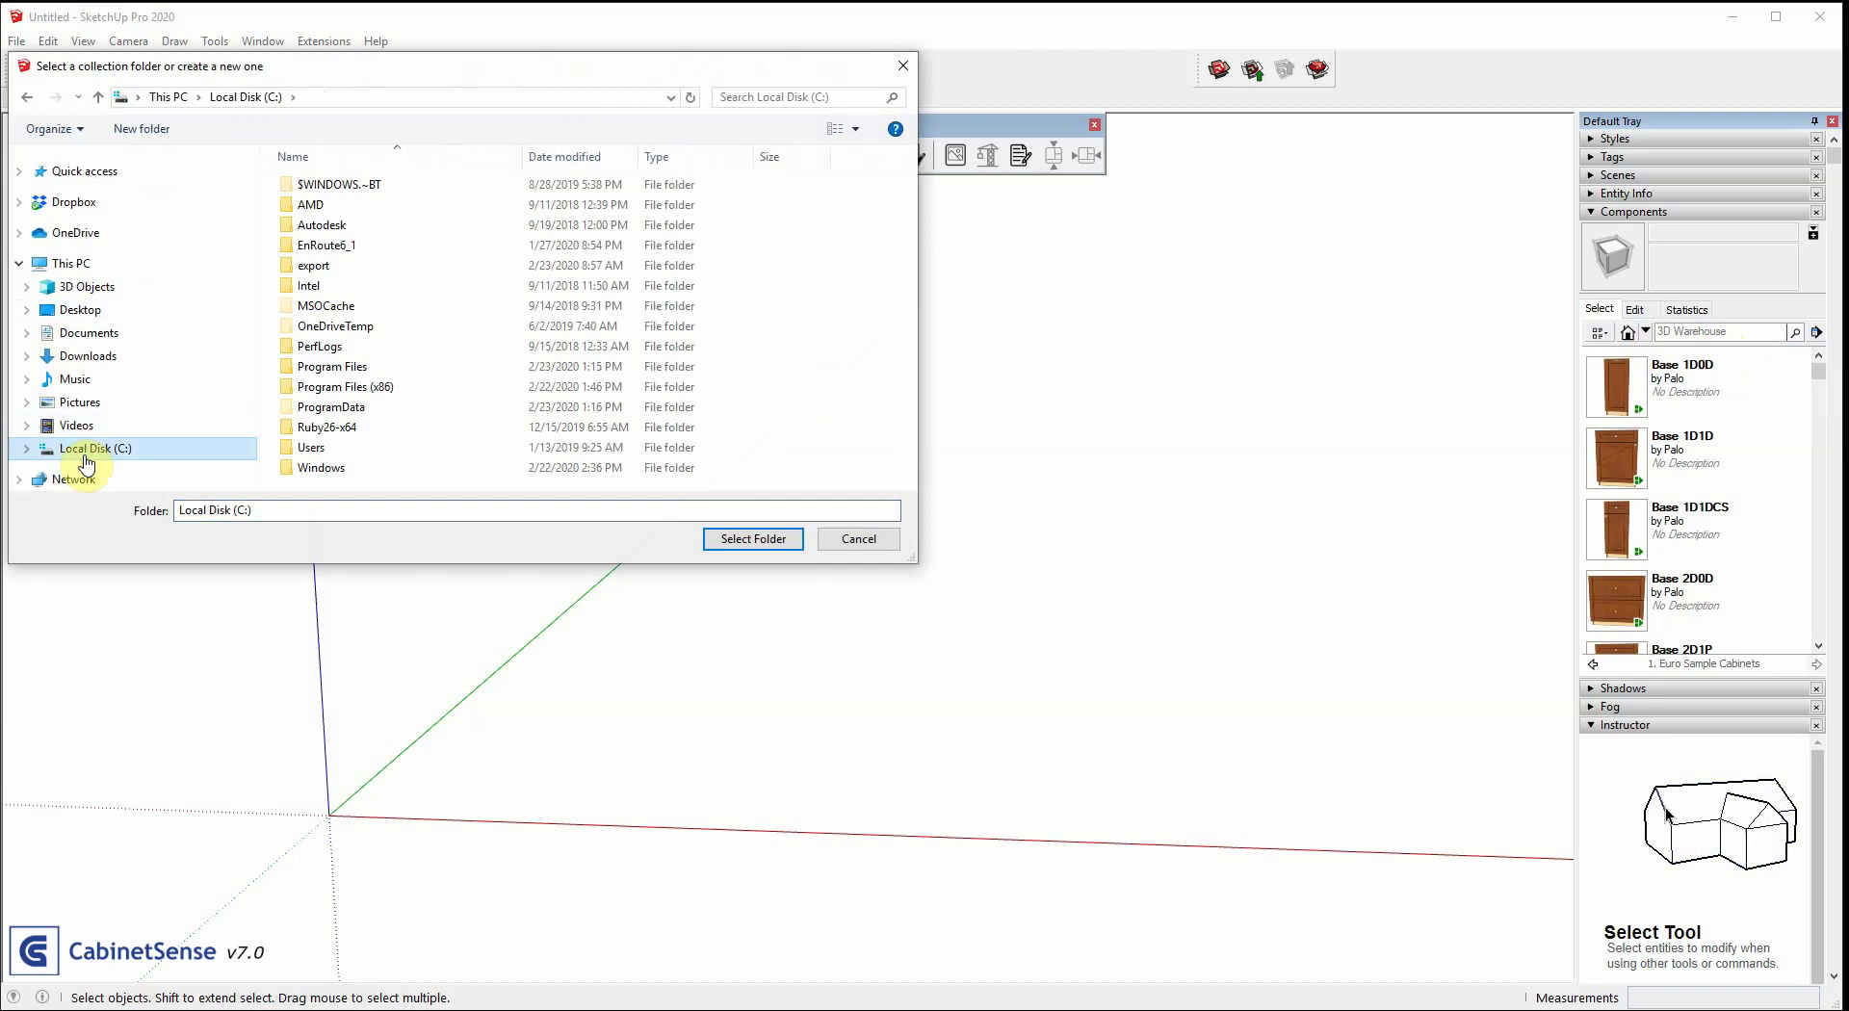
{"action": "left_click", "coordinate": [92, 337]}
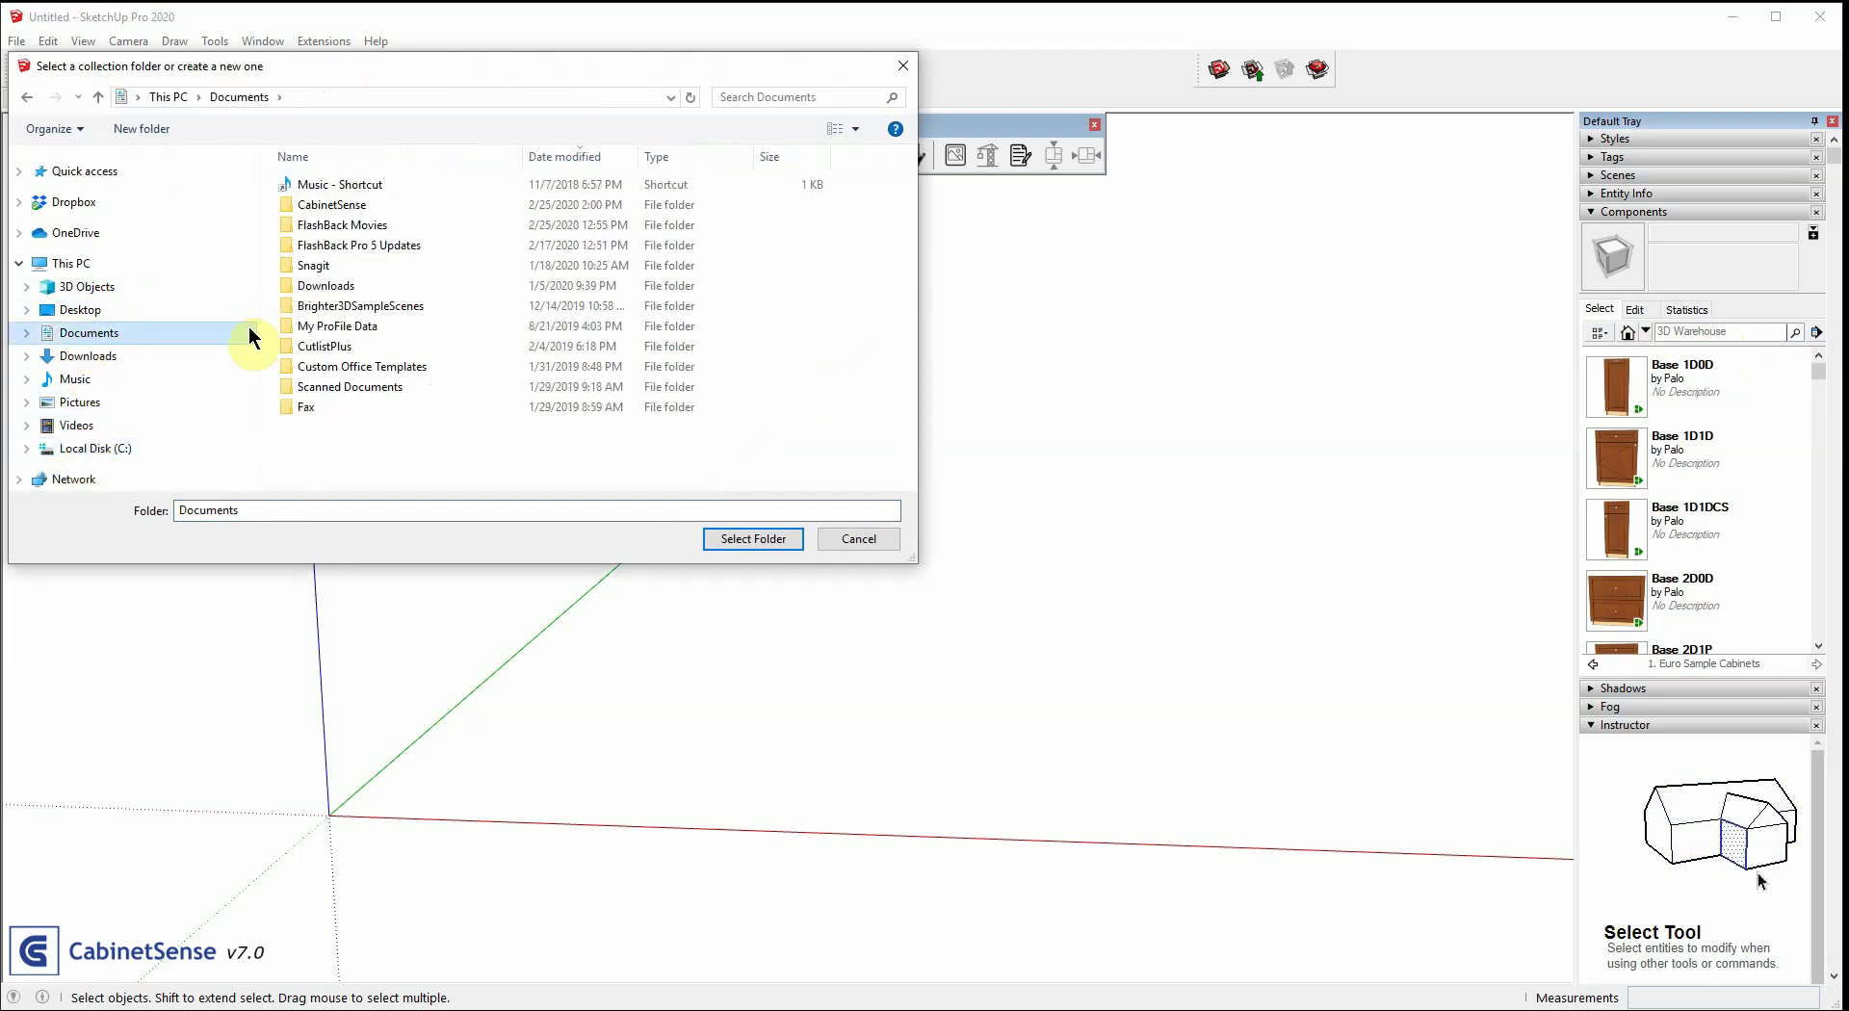
{"action": "double_click", "coordinate": [343, 205]}
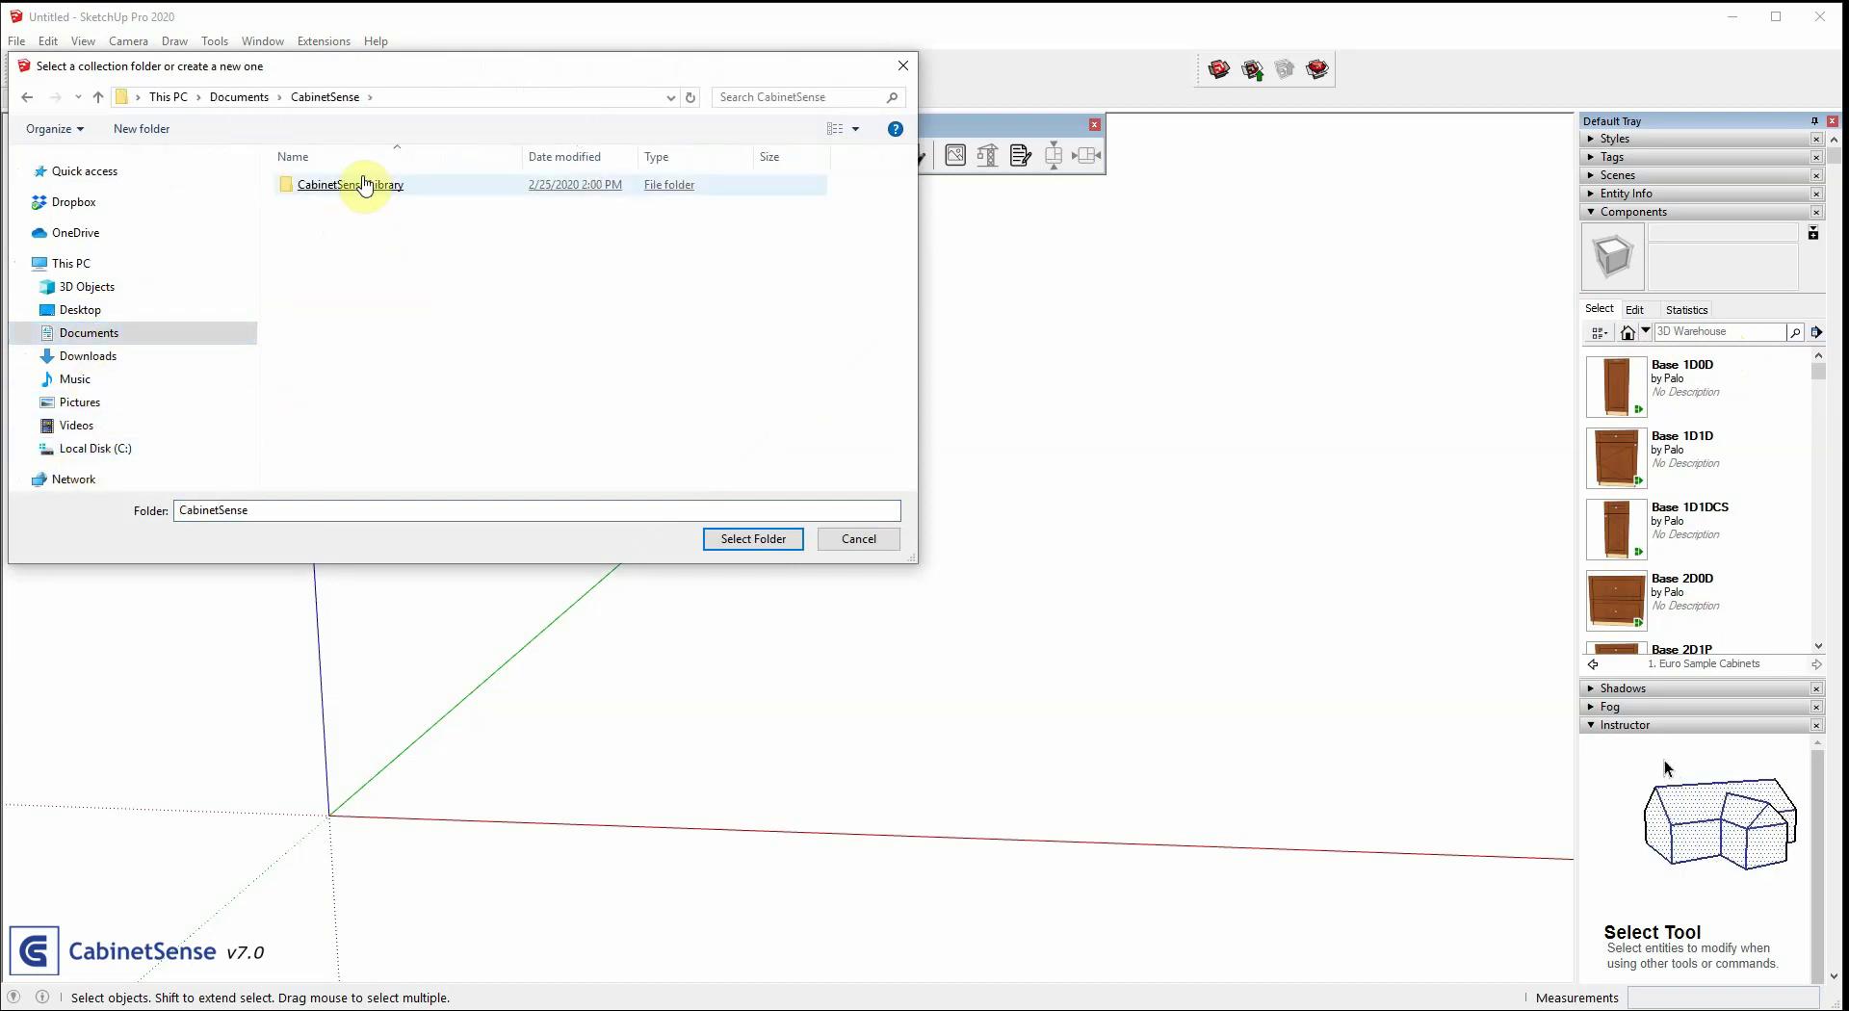
{"action": "left_click", "coordinate": [364, 185]}
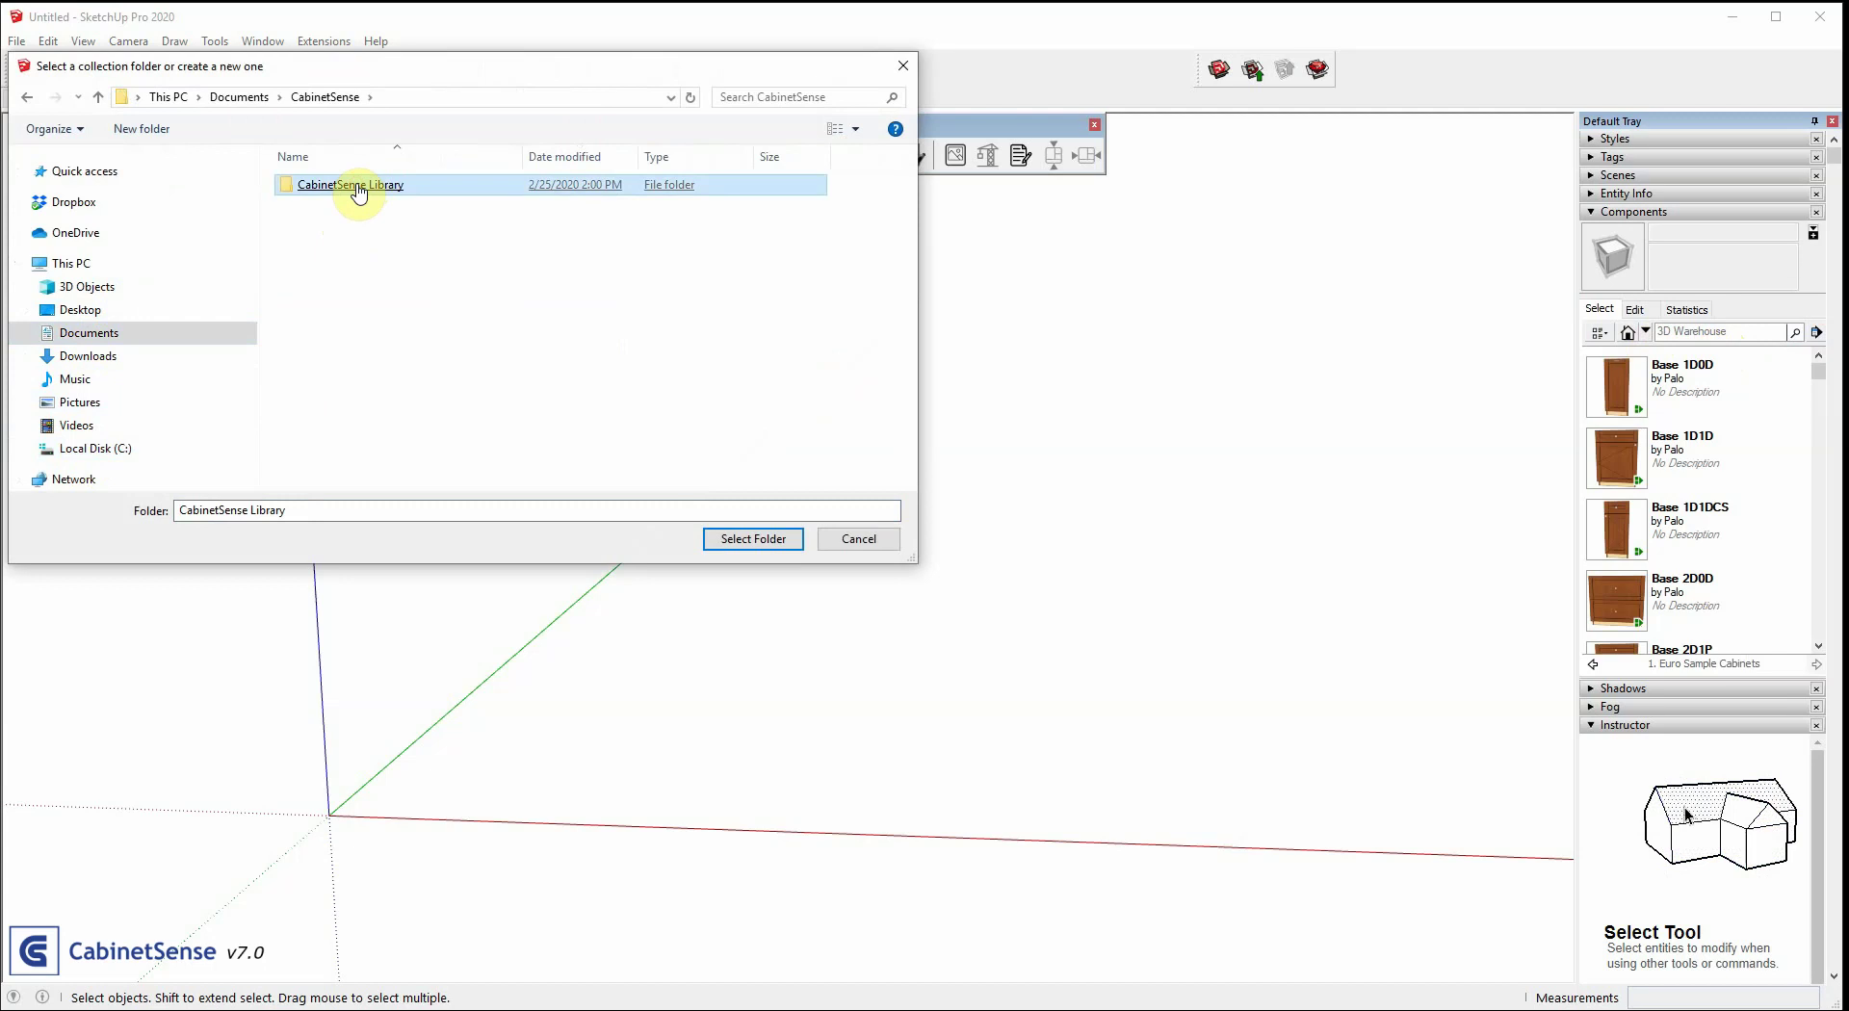
{"action": "double_click", "coordinate": [359, 193]}
{"action": "left_click", "coordinate": [358, 187]}
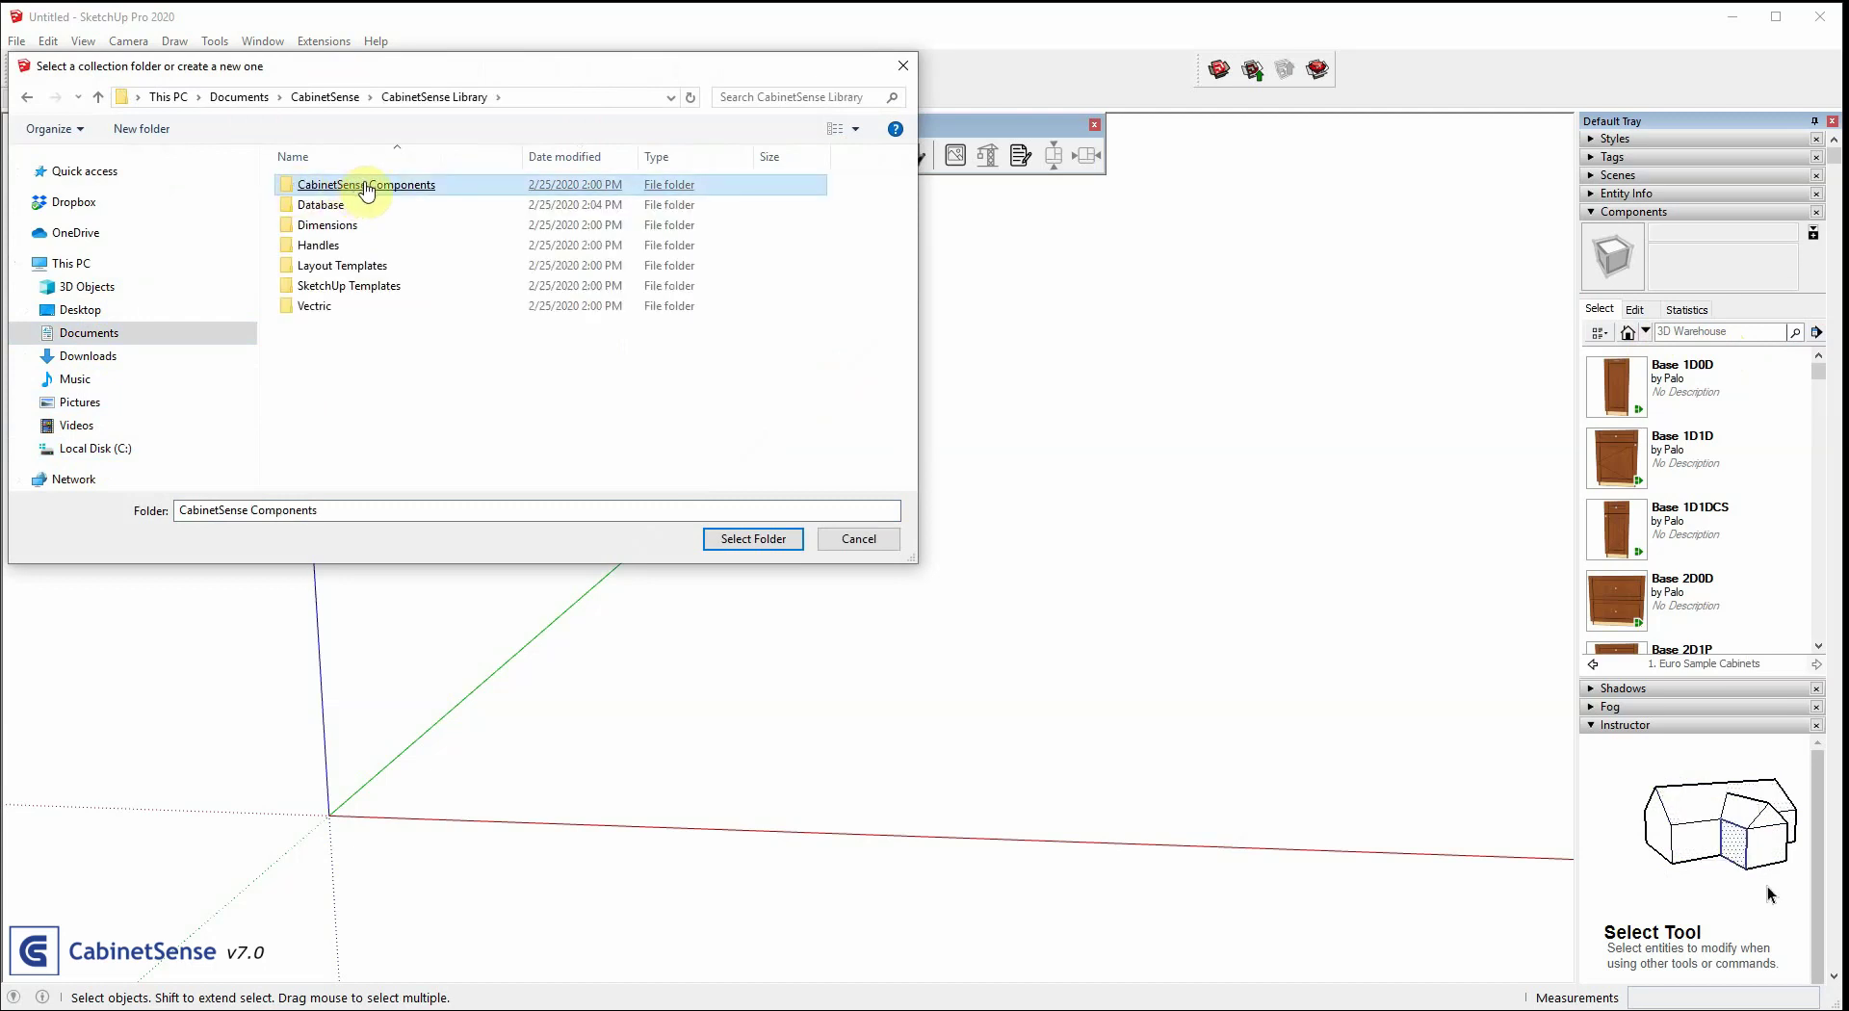
{"action": "left_click", "coordinate": [754, 539]}
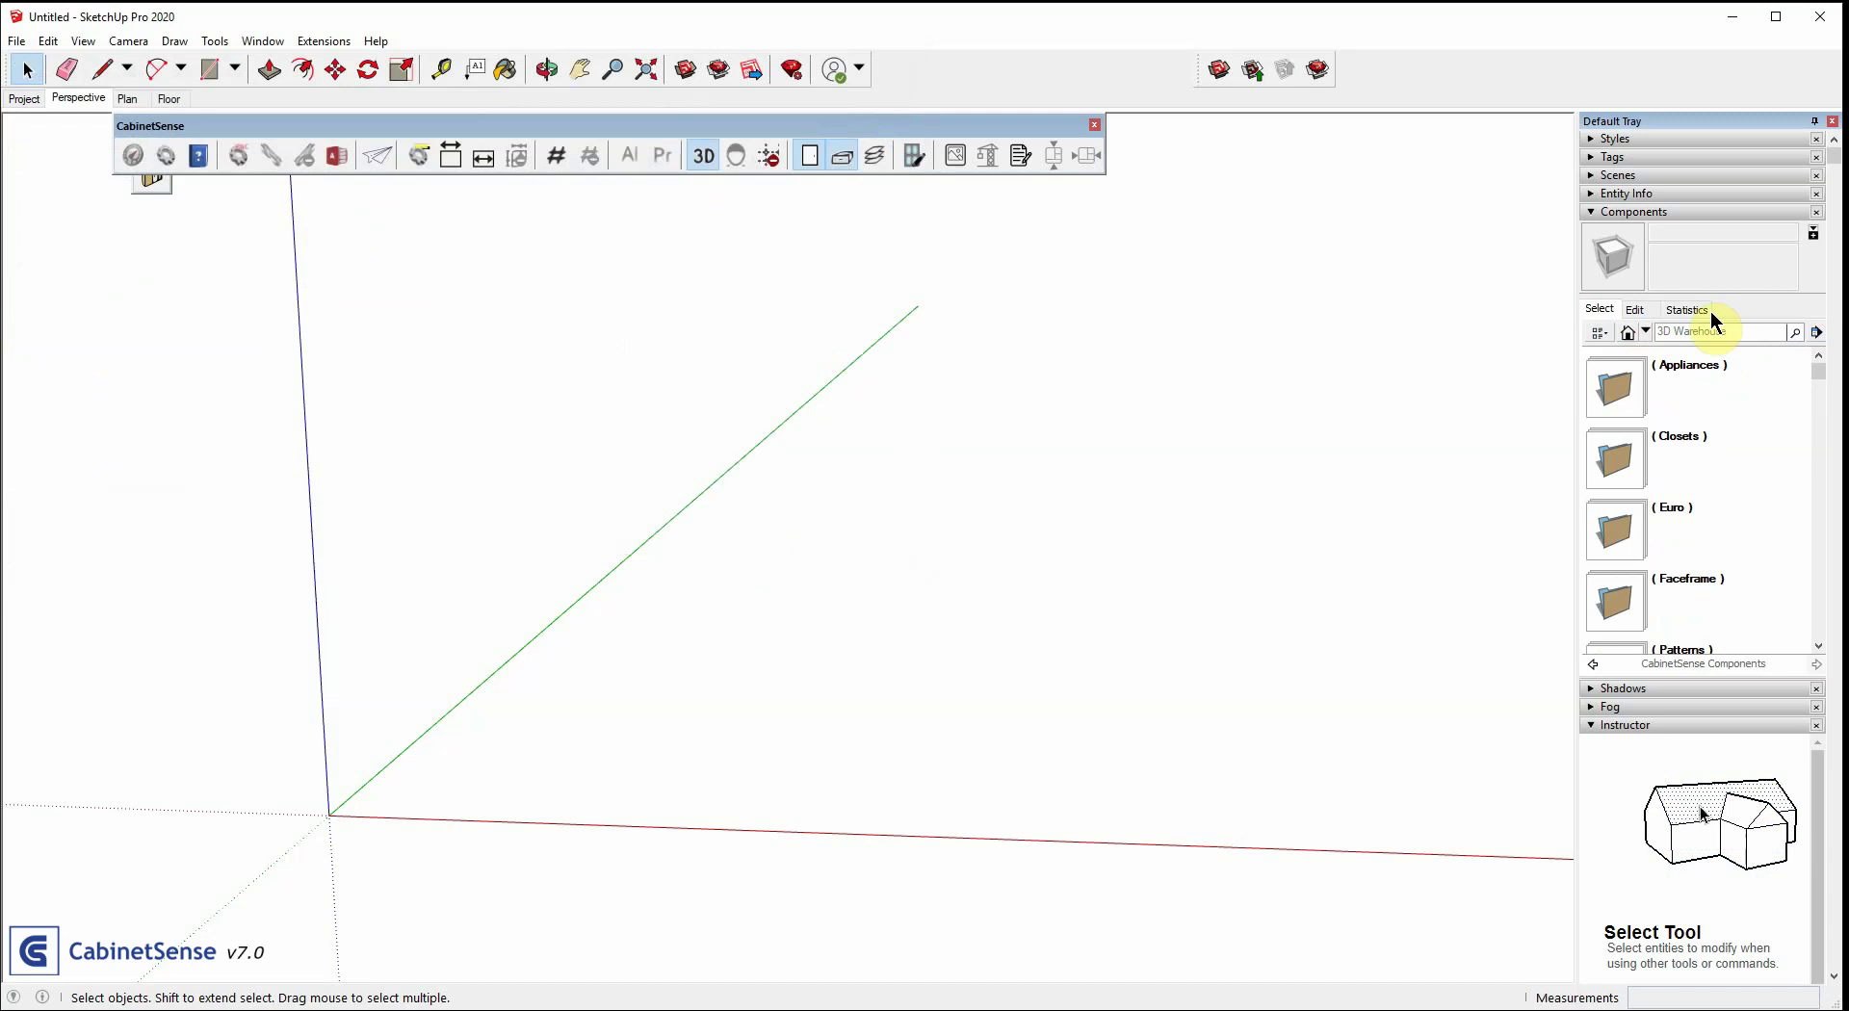
Add CabinetSense Components to favorite collections and load it from the Favorites list
{"action": "left_click", "coordinate": [1819, 336]}
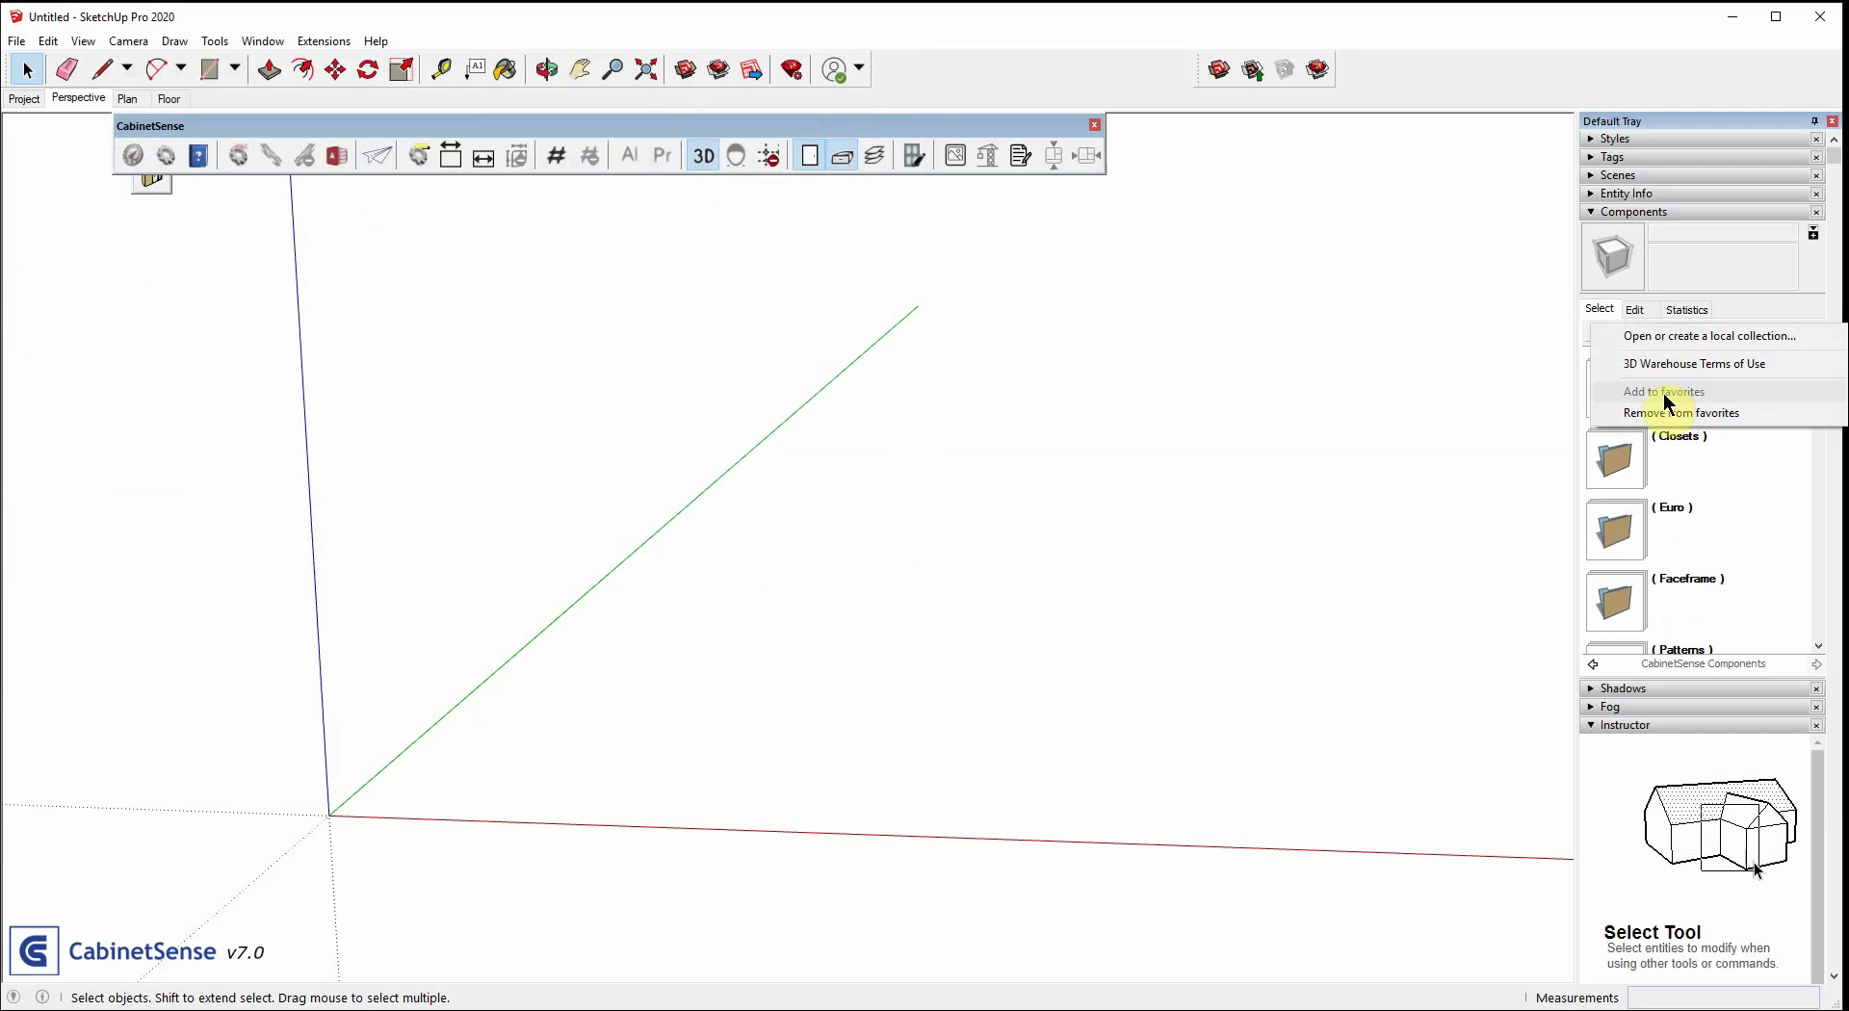
{"action": "left_click", "coordinate": [1784, 291]}
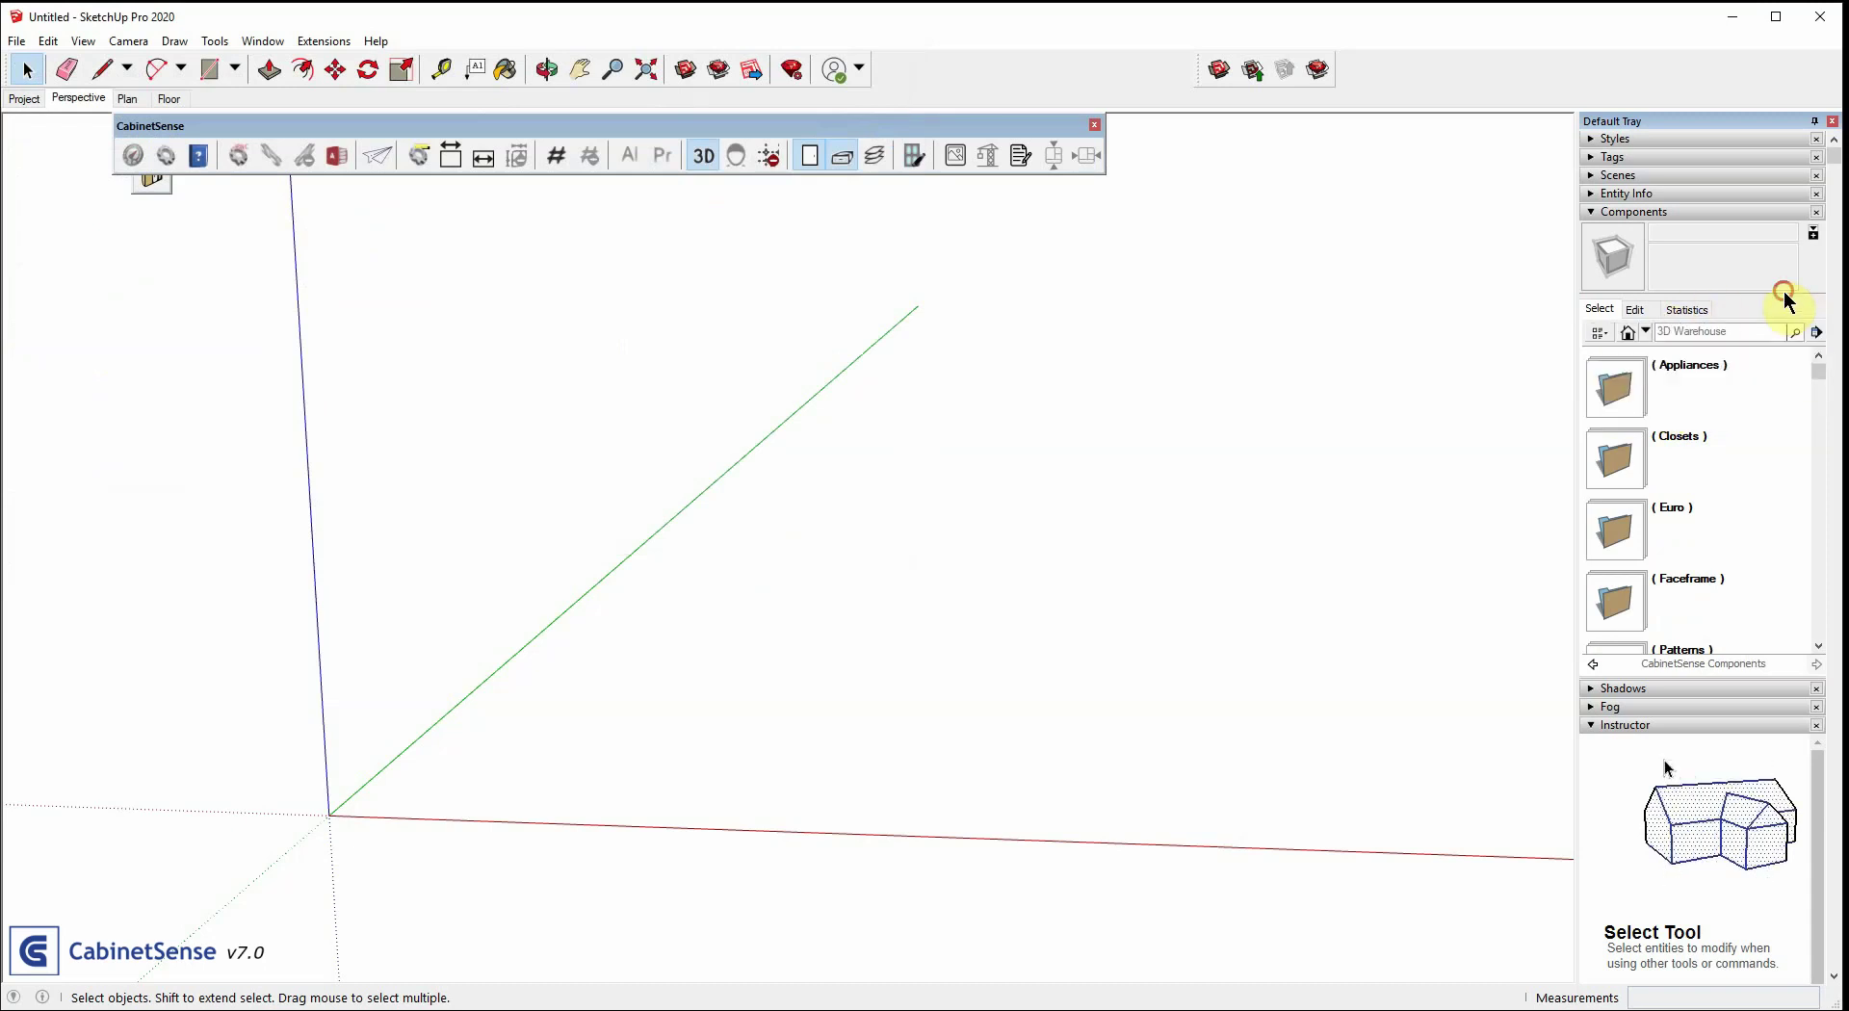
{"action": "left_click", "coordinate": [1644, 332]}
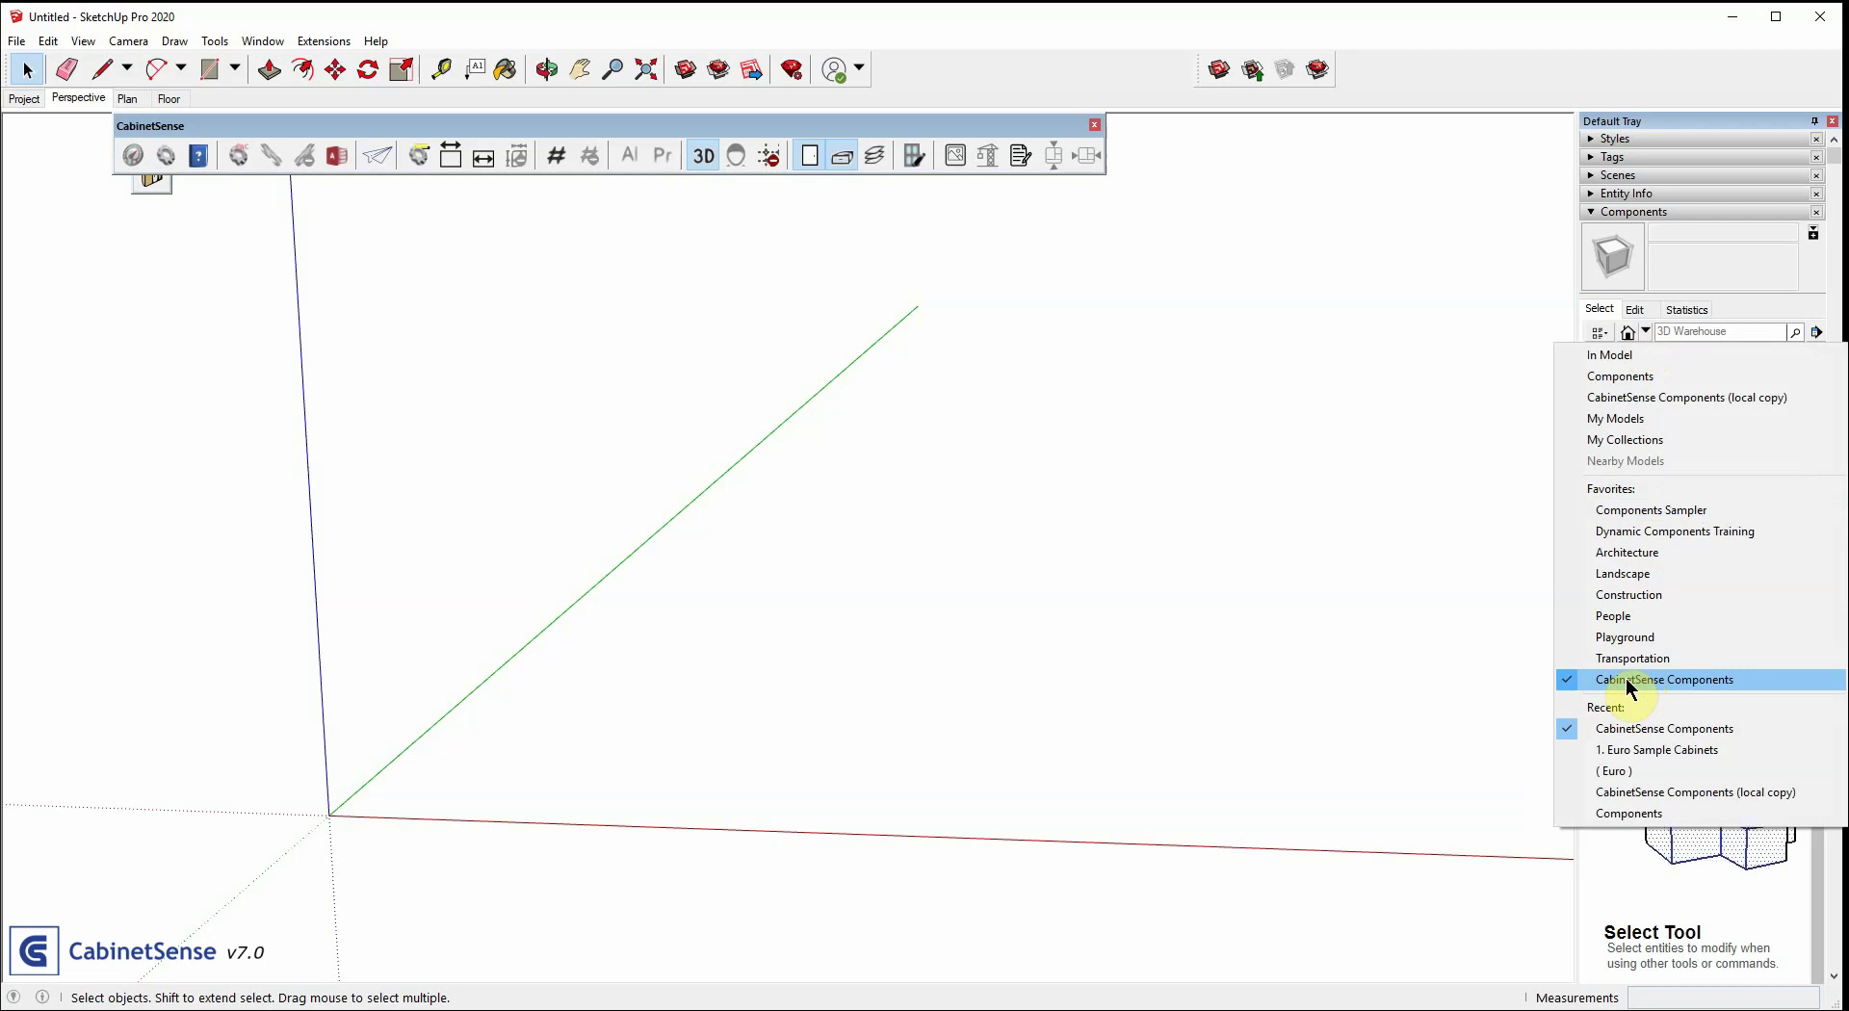
{"action": "left_click", "coordinate": [1630, 684]}
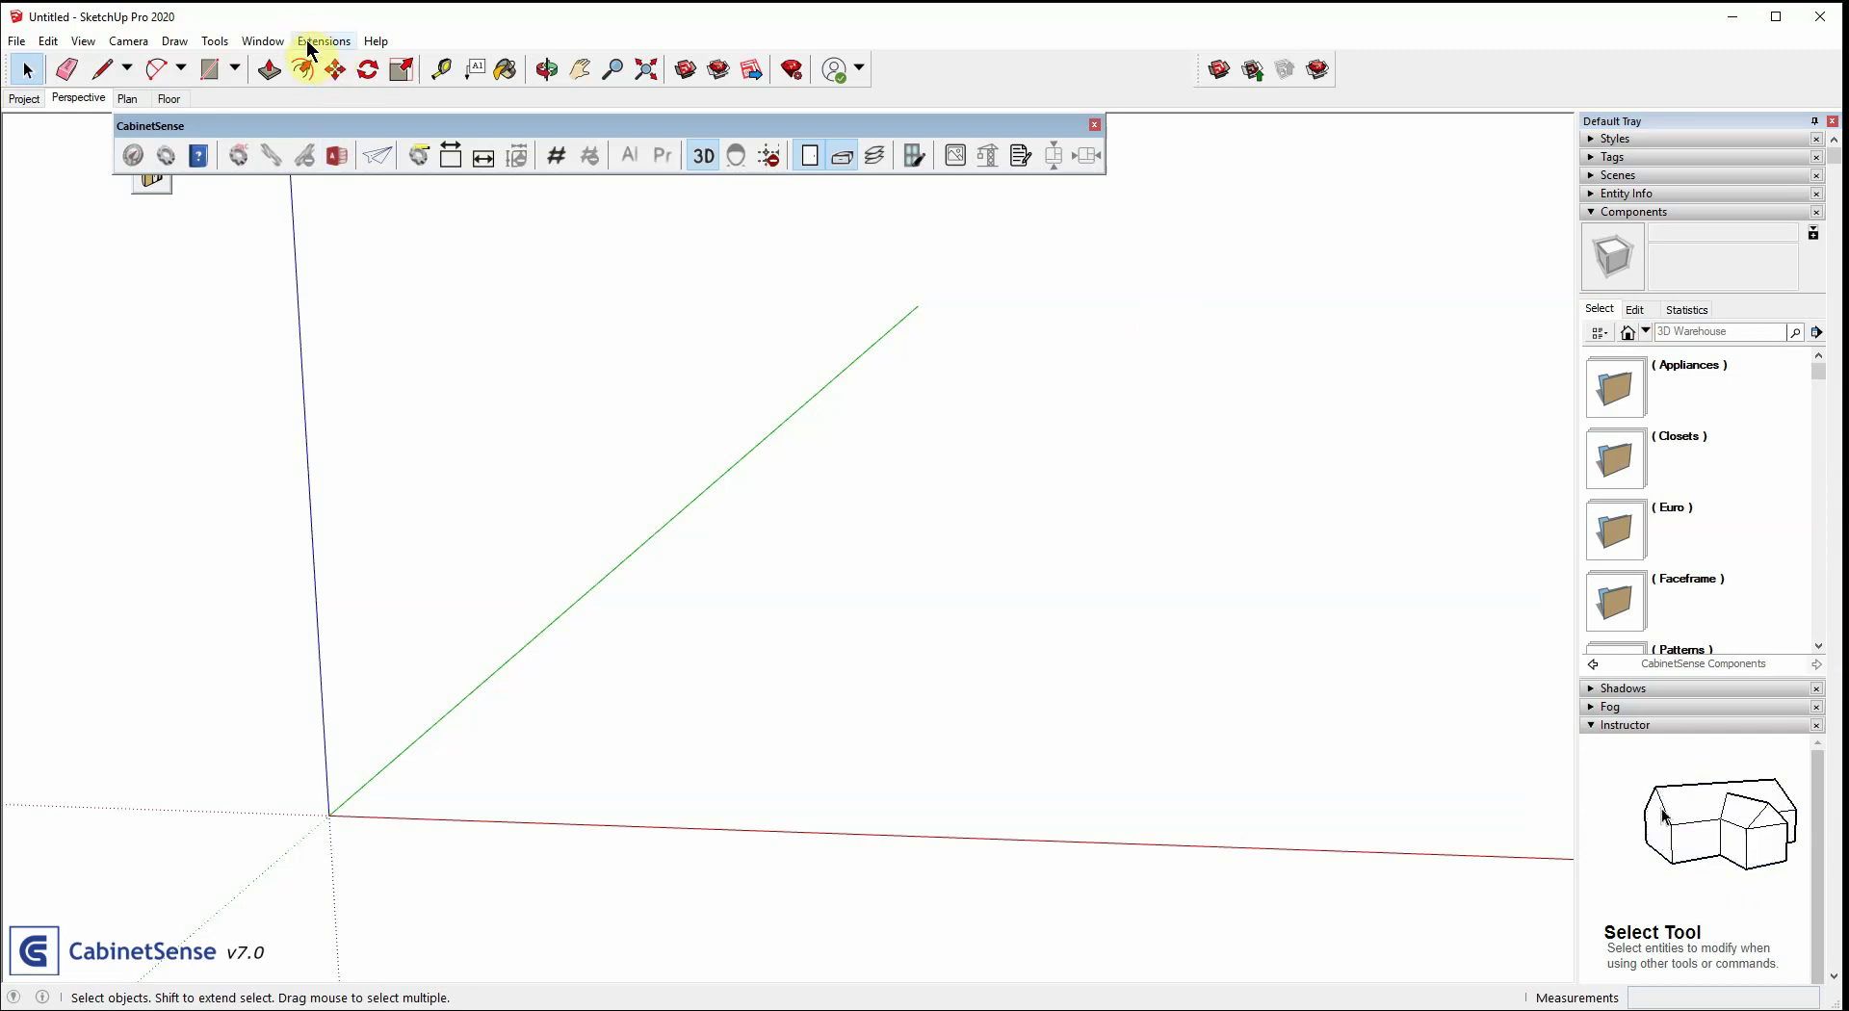
Request the latest CabinetSense library via Extensions > CabinetSense > Help > Get the latest Library
{"action": "left_click", "coordinate": [319, 42]}
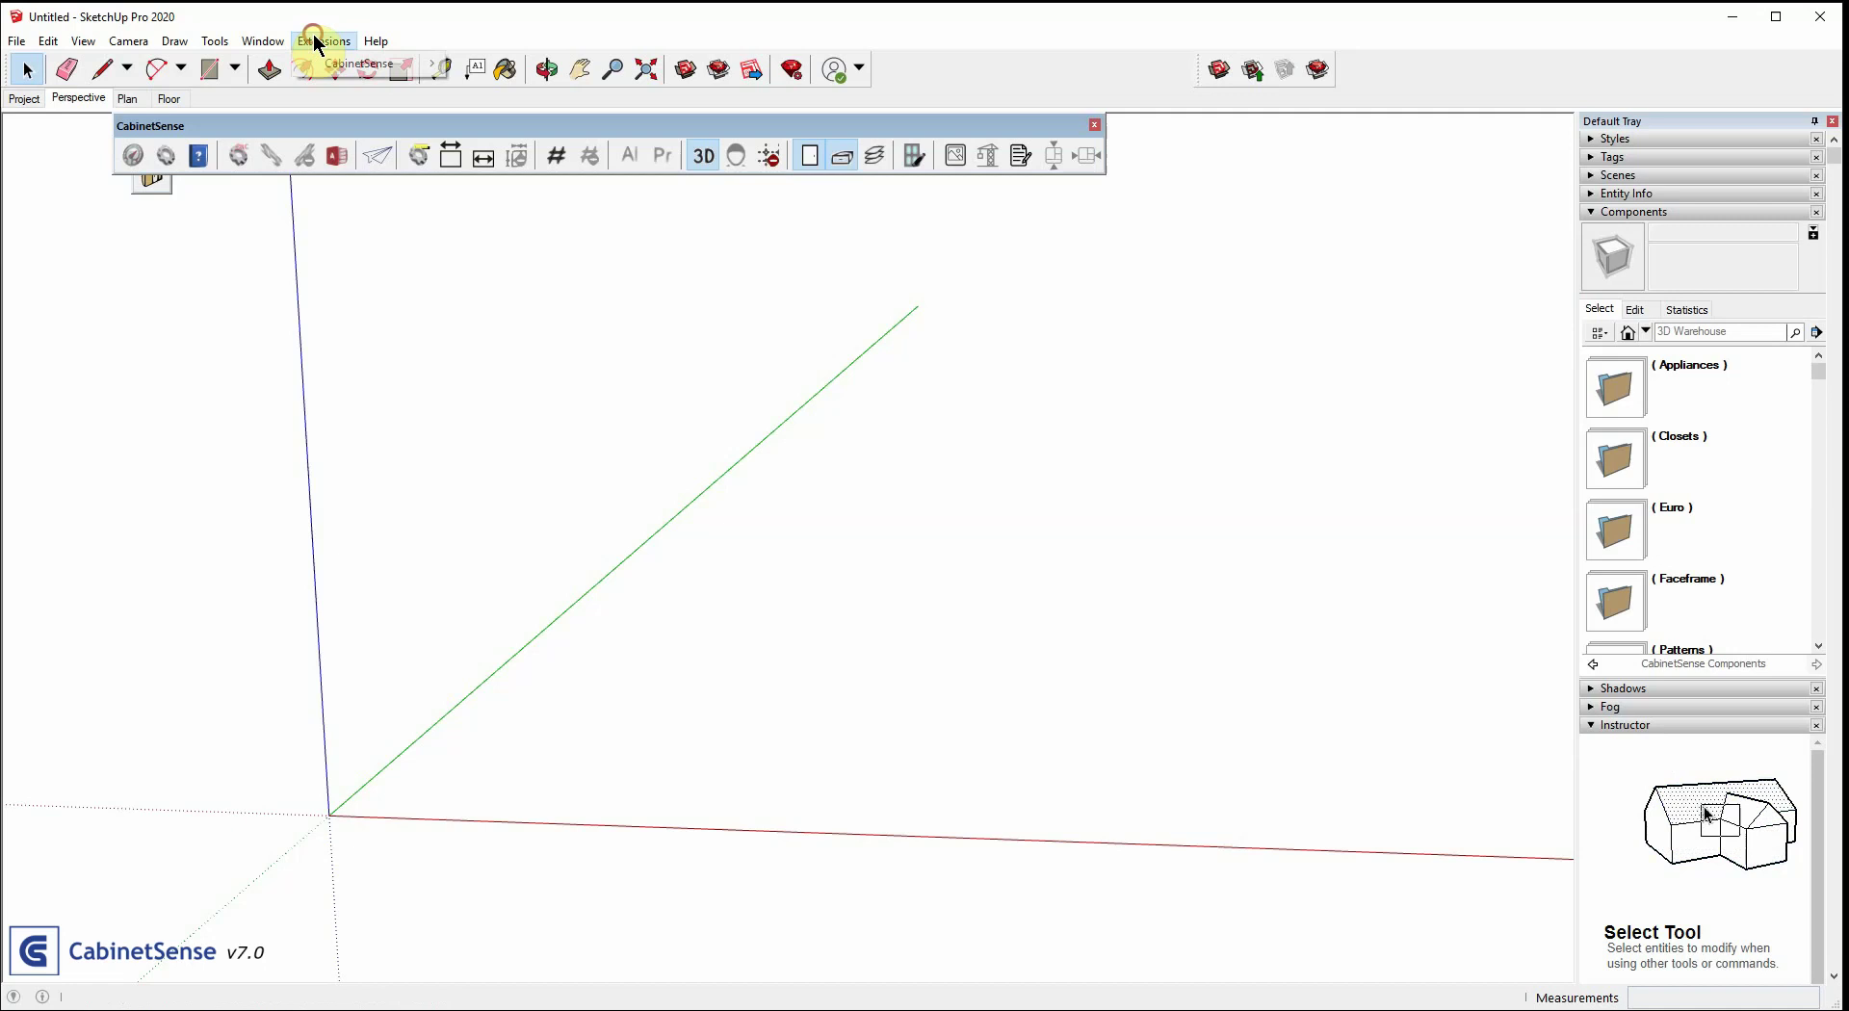
{"action": "mouse_move", "coordinate": [338, 67]}
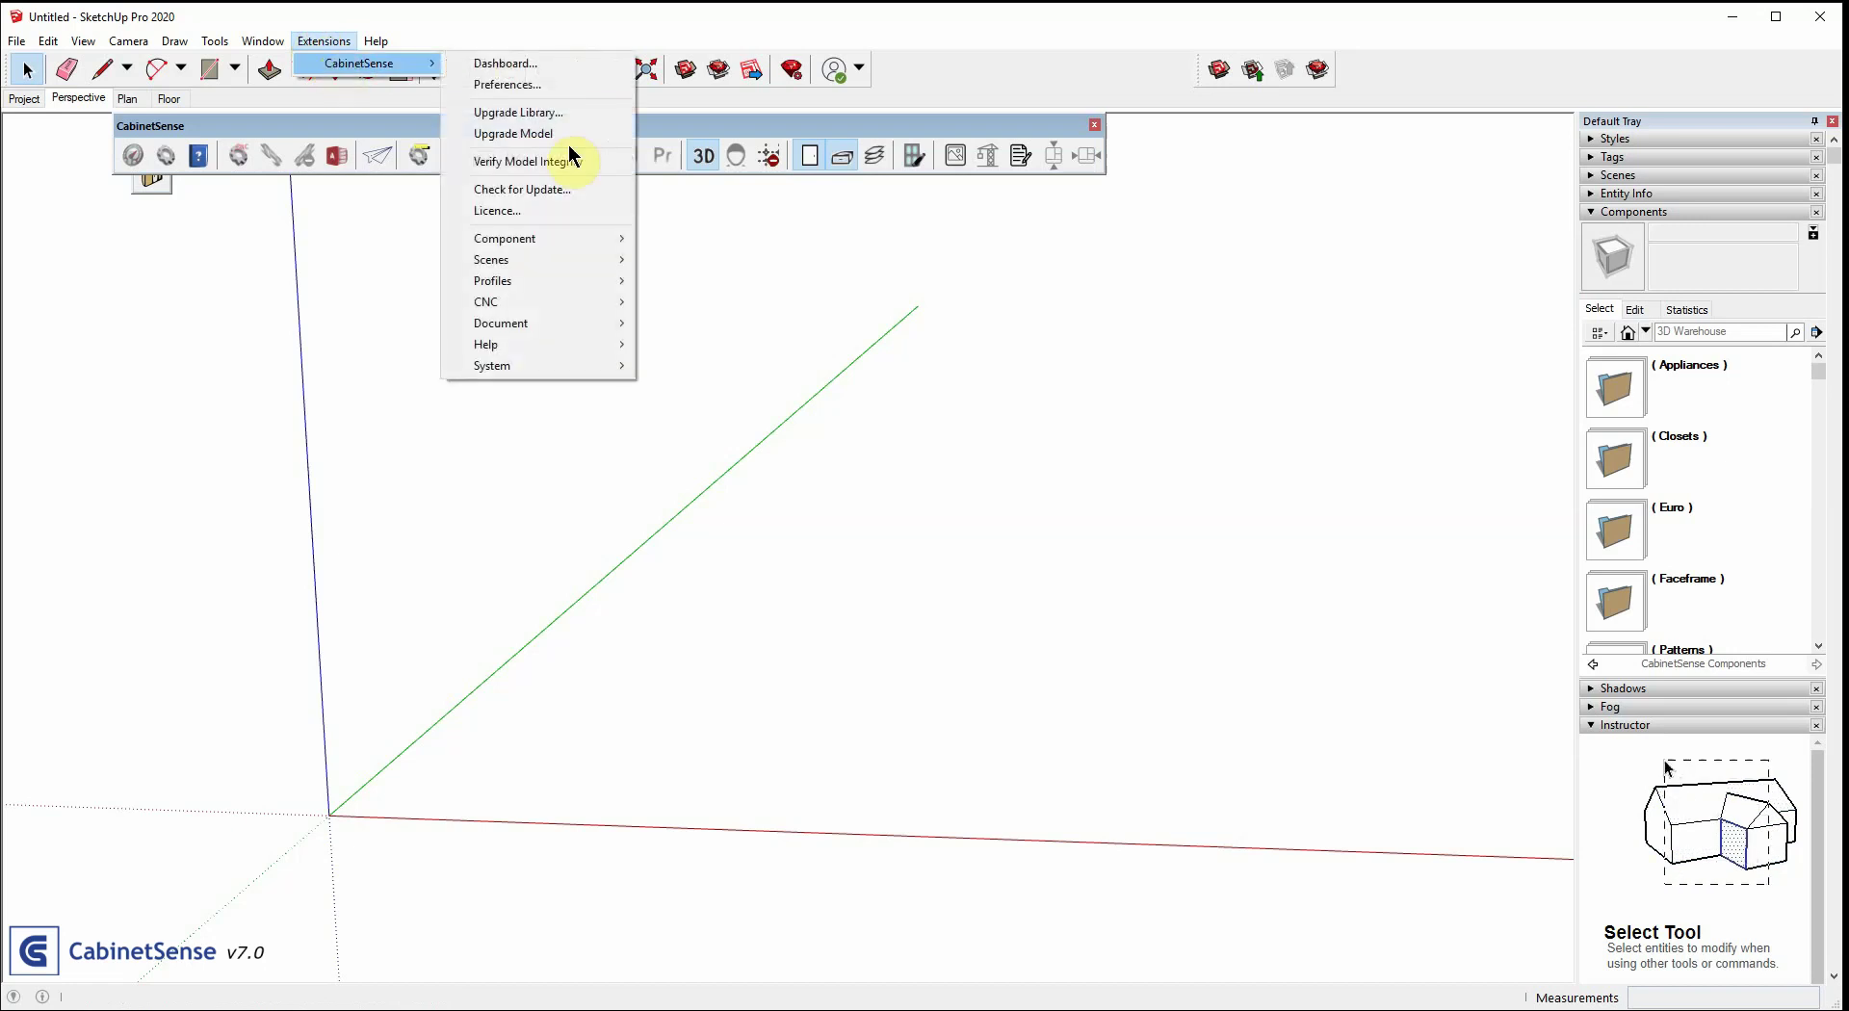
{"action": "mouse_move", "coordinate": [504, 354]}
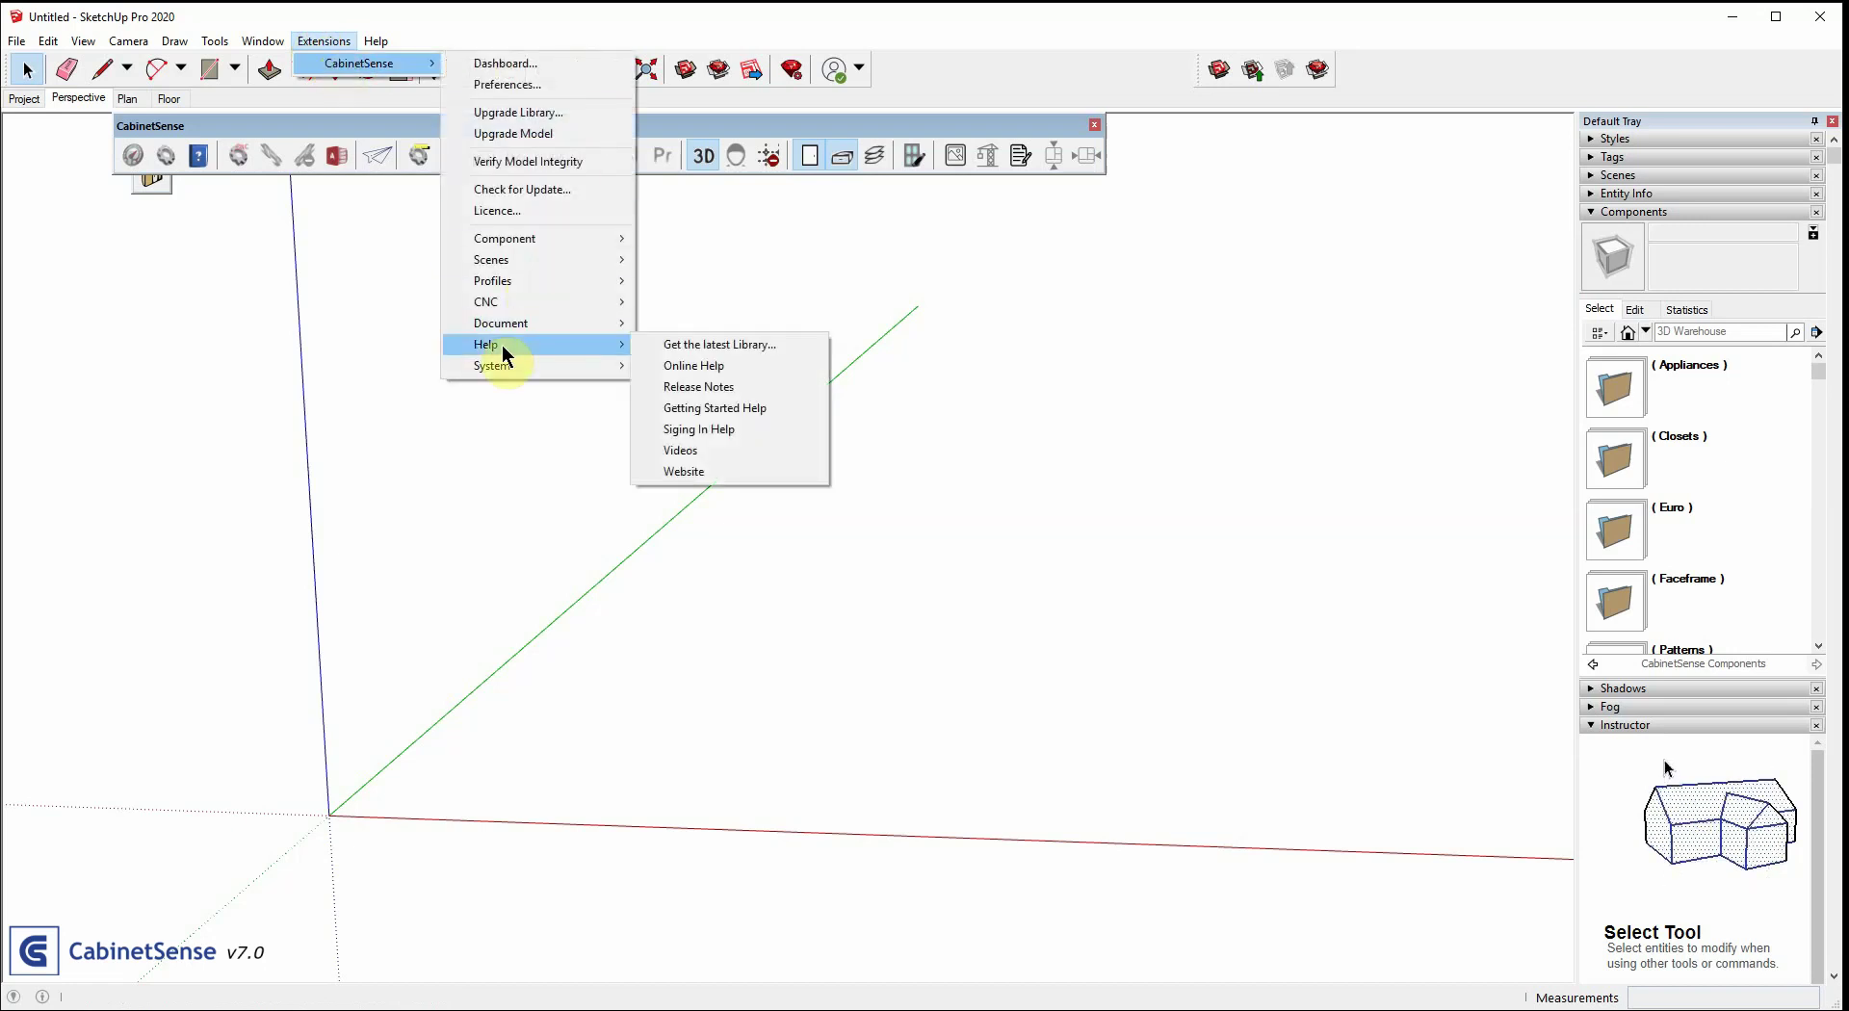
{"action": "left_click", "coordinate": [738, 351]}
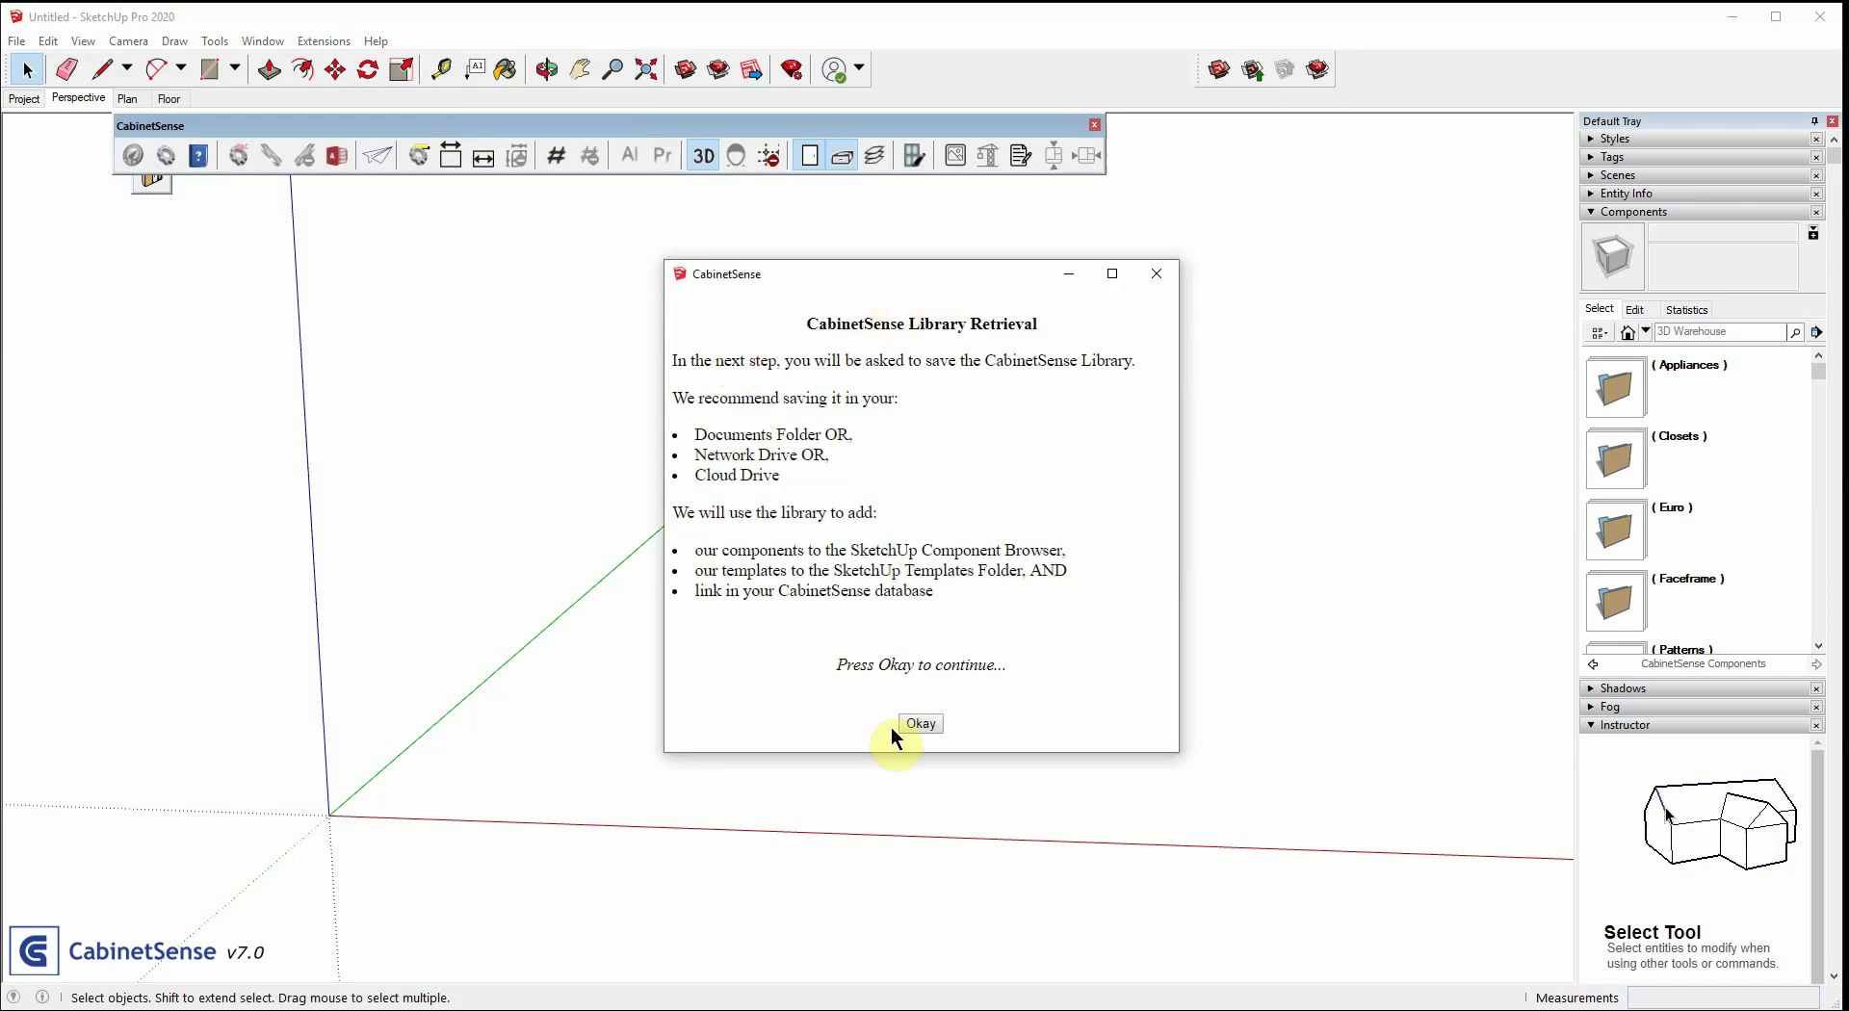
{"action": "left_click", "coordinate": [922, 724]}
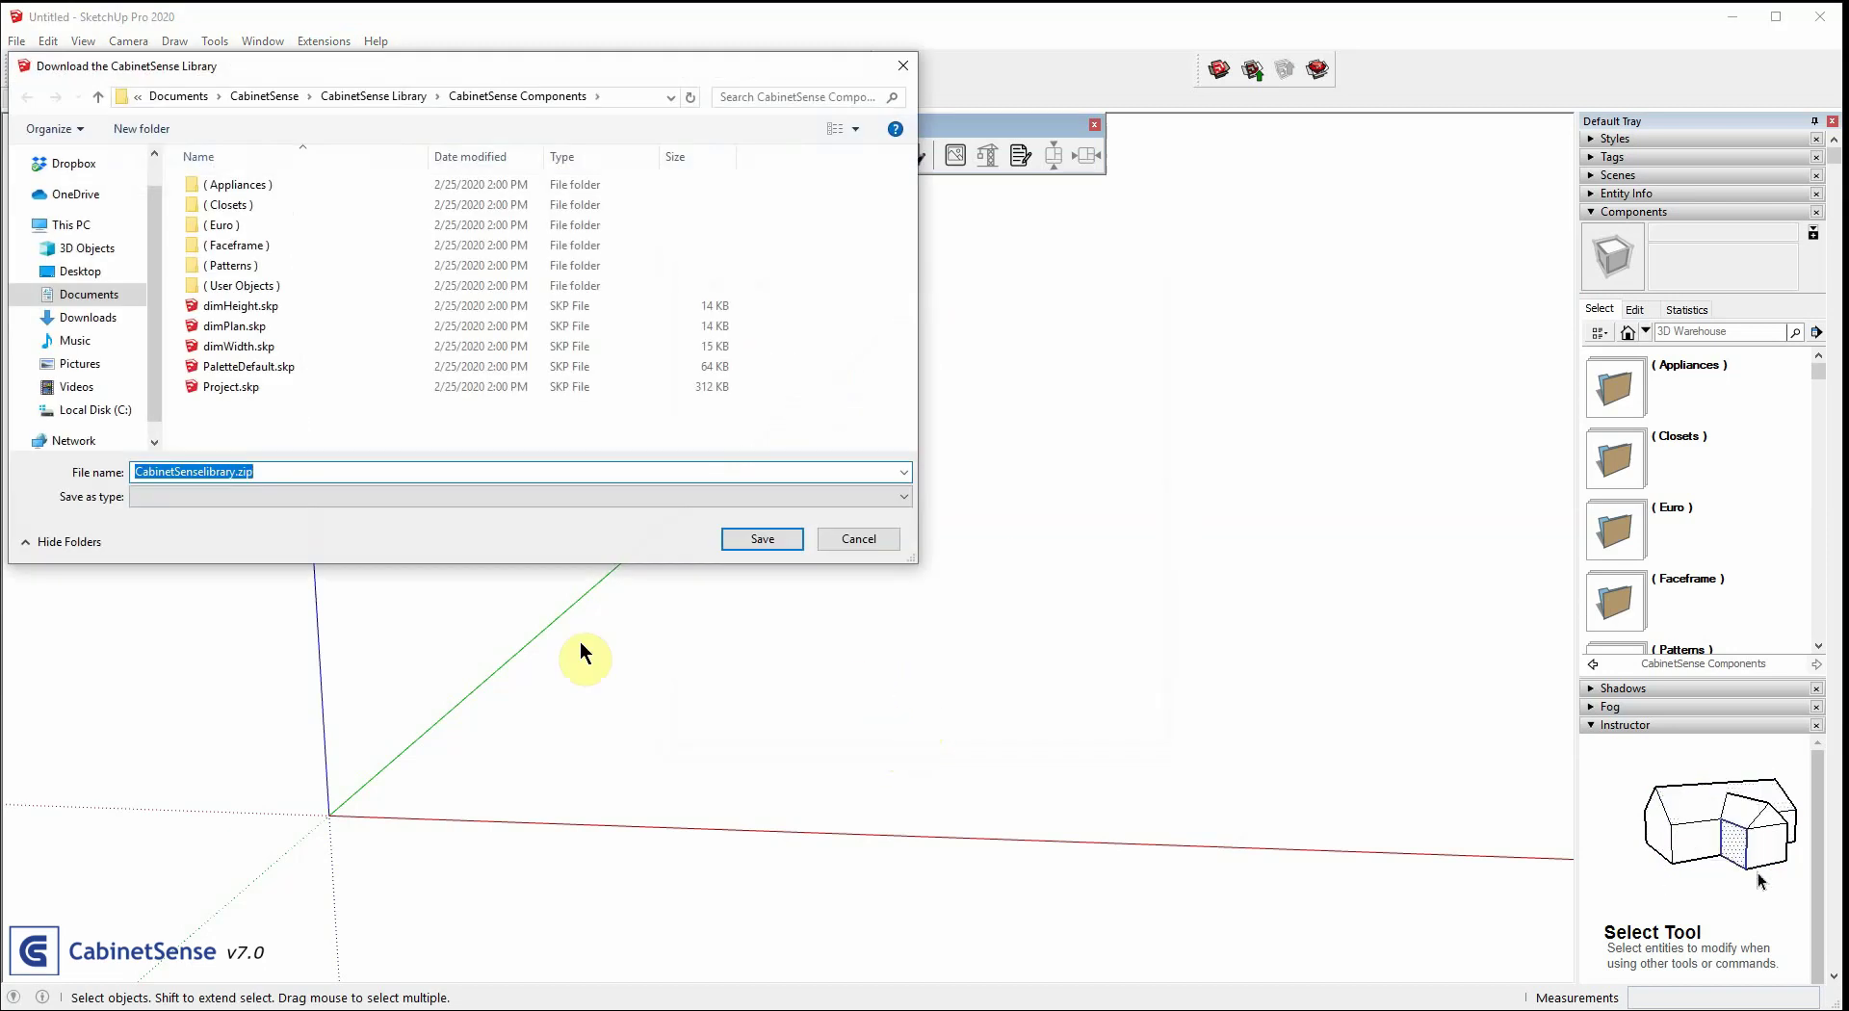
Save the library zip into a new 'CS 2' folder in Documents
{"action": "left_click", "coordinate": [181, 97]}
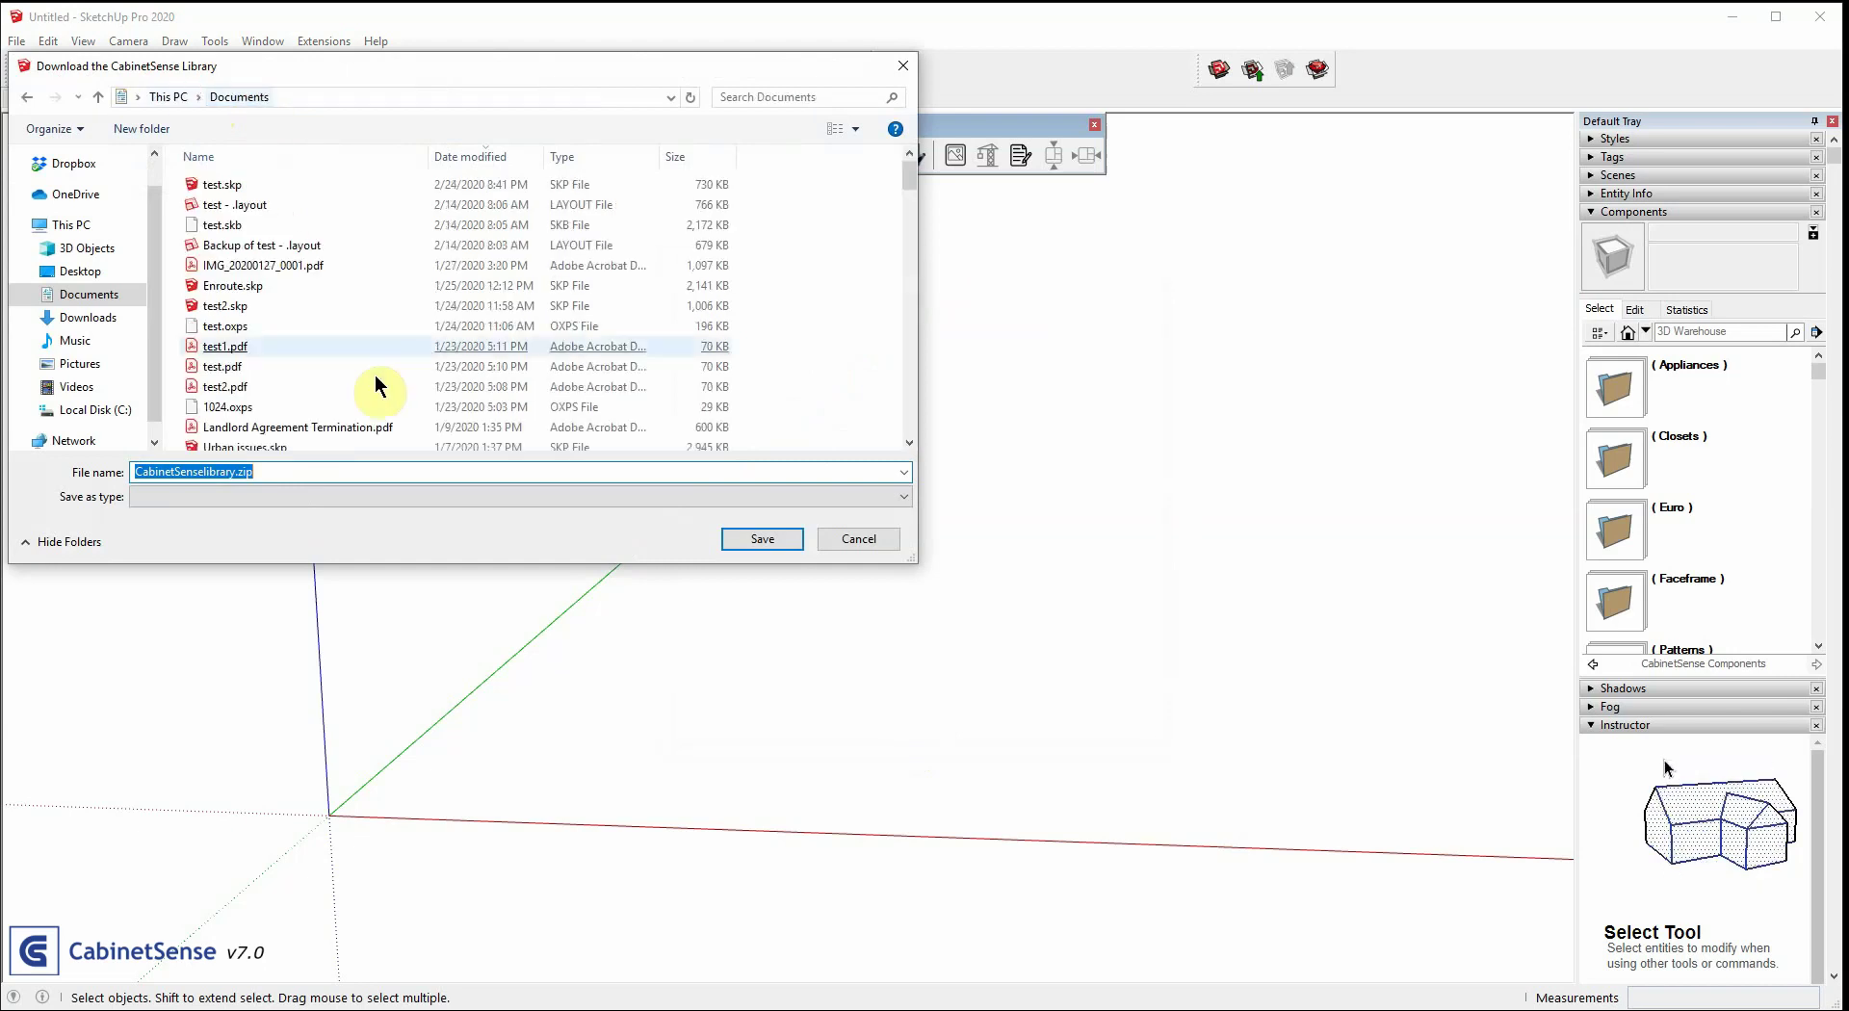
{"action": "right_click", "coordinate": [382, 381]}
{"action": "left_click", "coordinate": [423, 625]}
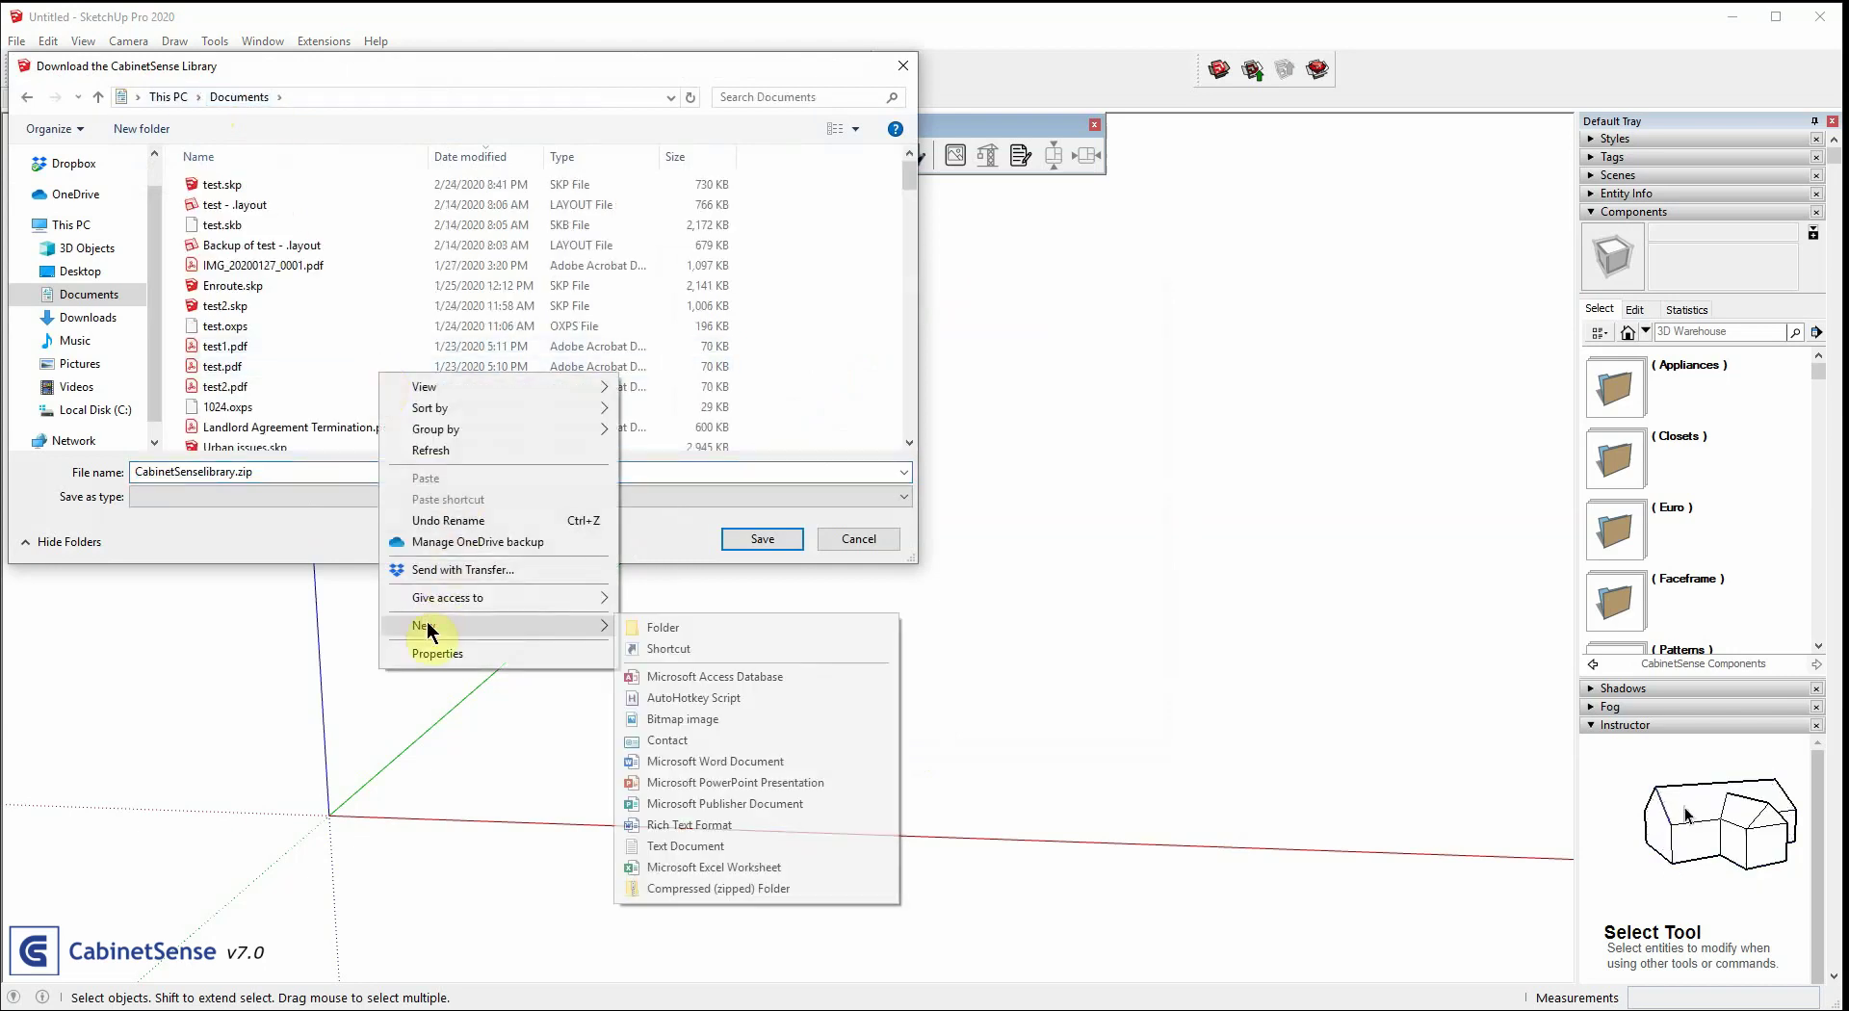
{"action": "left_click", "coordinate": [748, 634]}
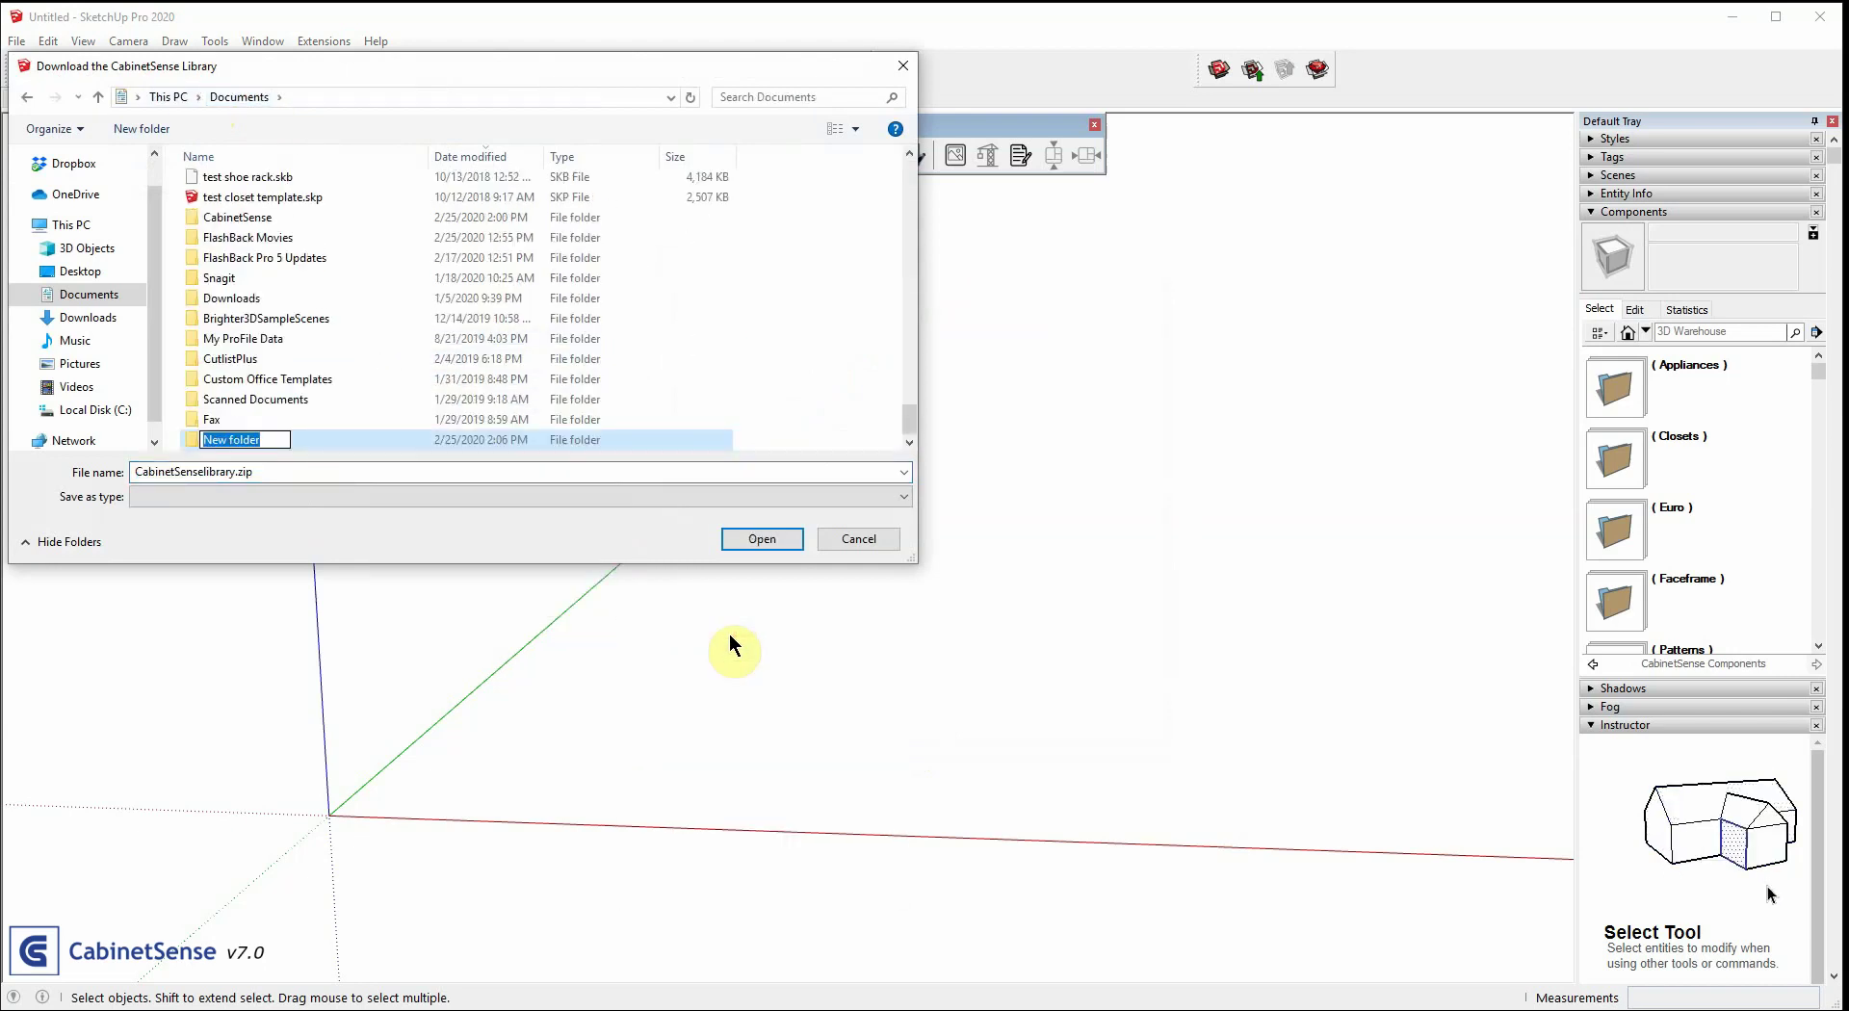
{"action": "type", "text": "CS 2"}
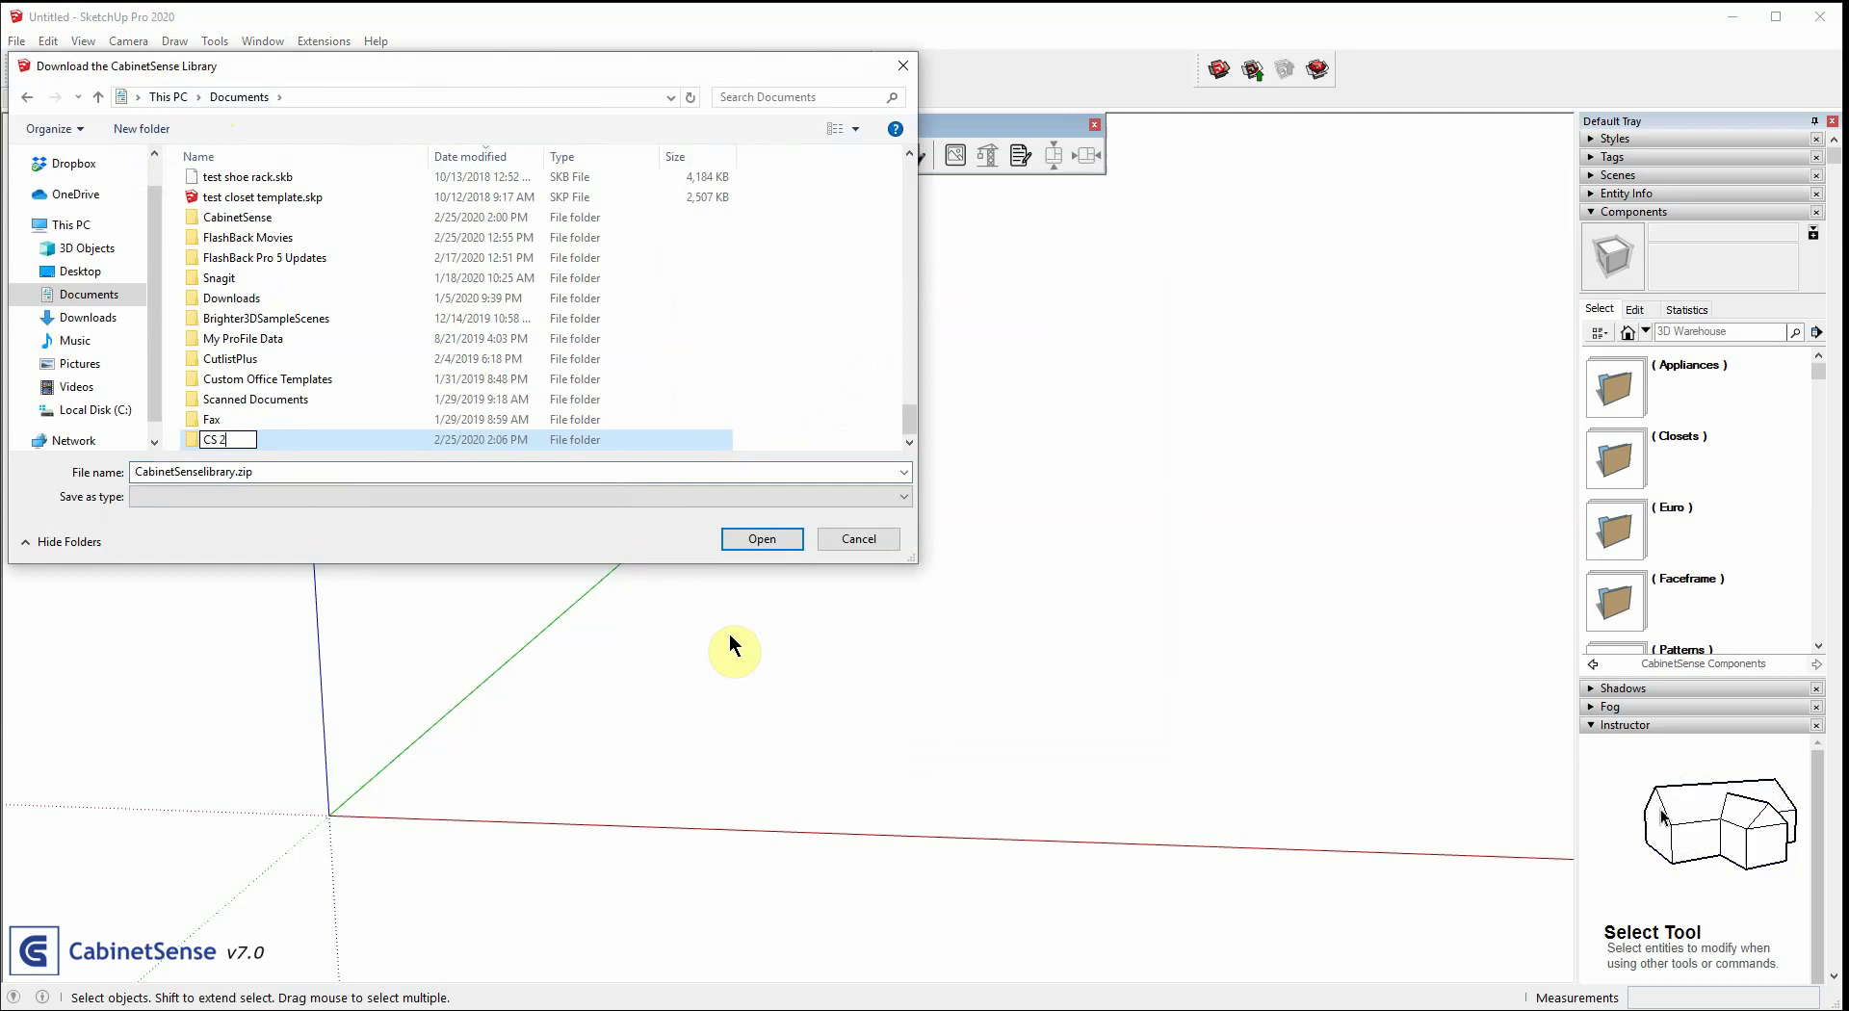
{"action": "key", "text": "Return"}
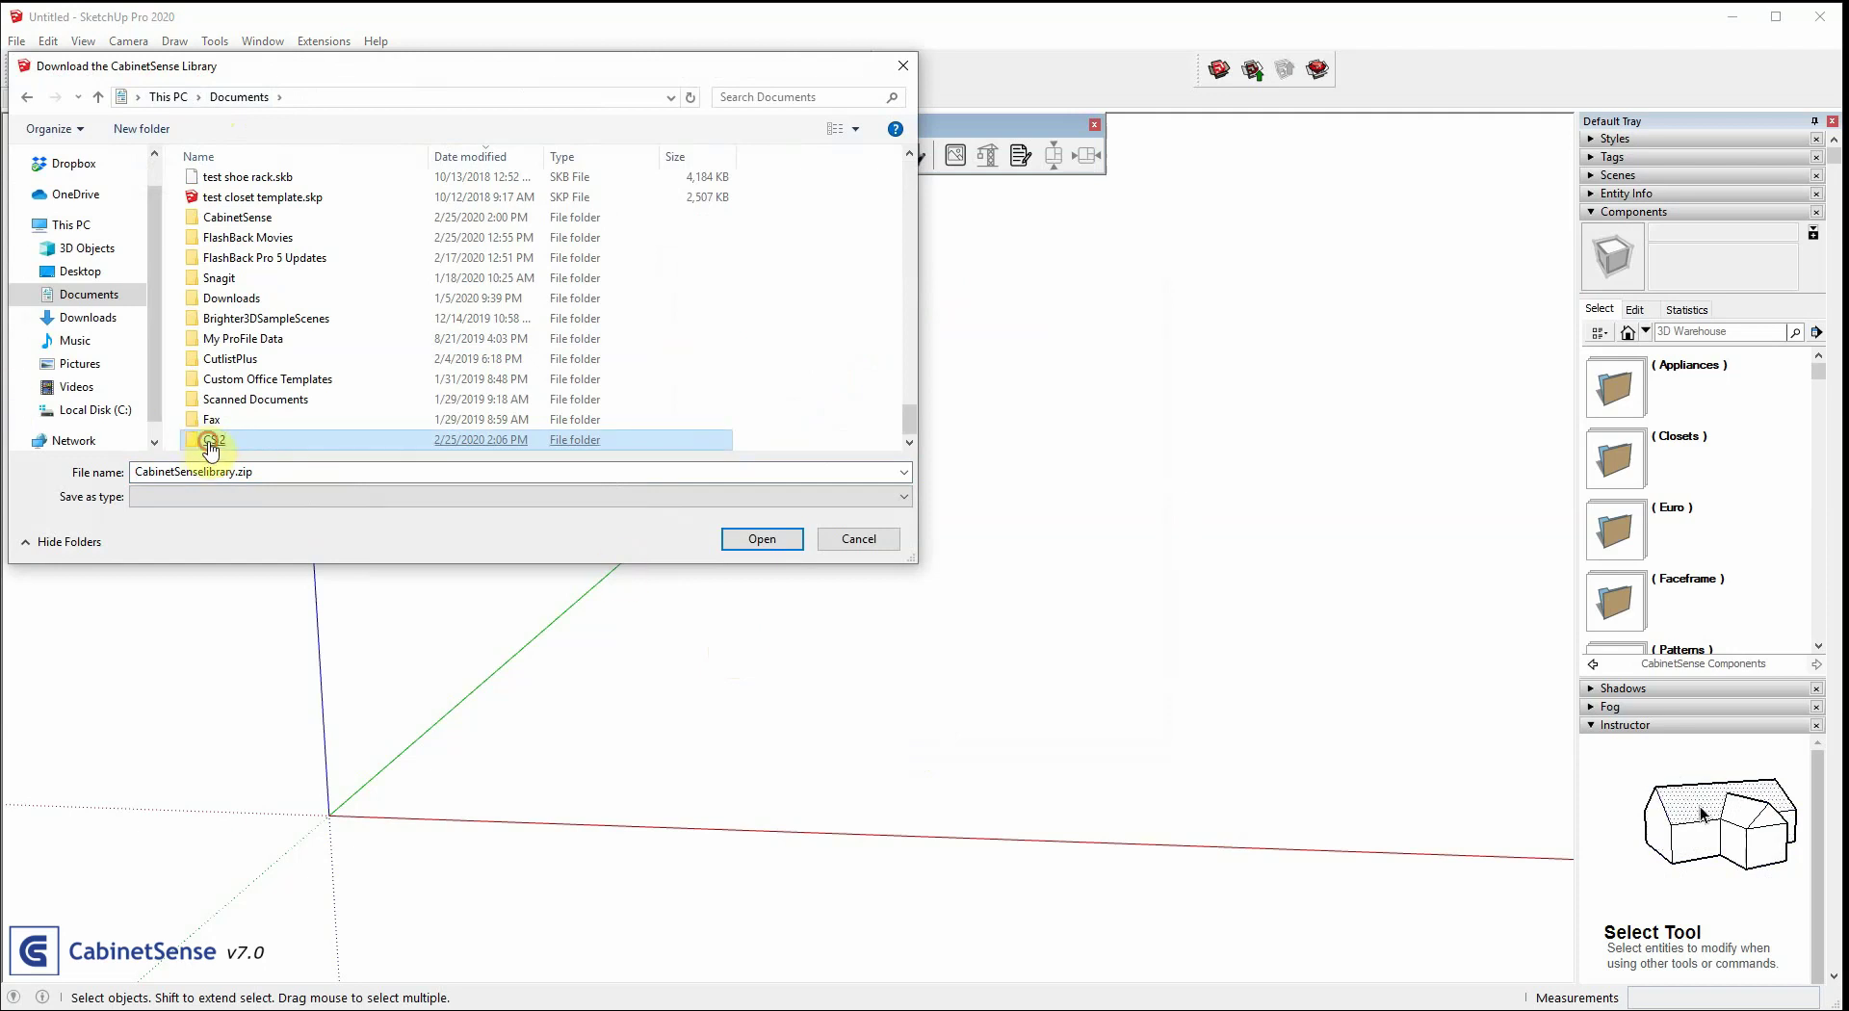
{"action": "double_click", "coordinate": [206, 440]}
{"action": "left_click", "coordinate": [752, 538]}
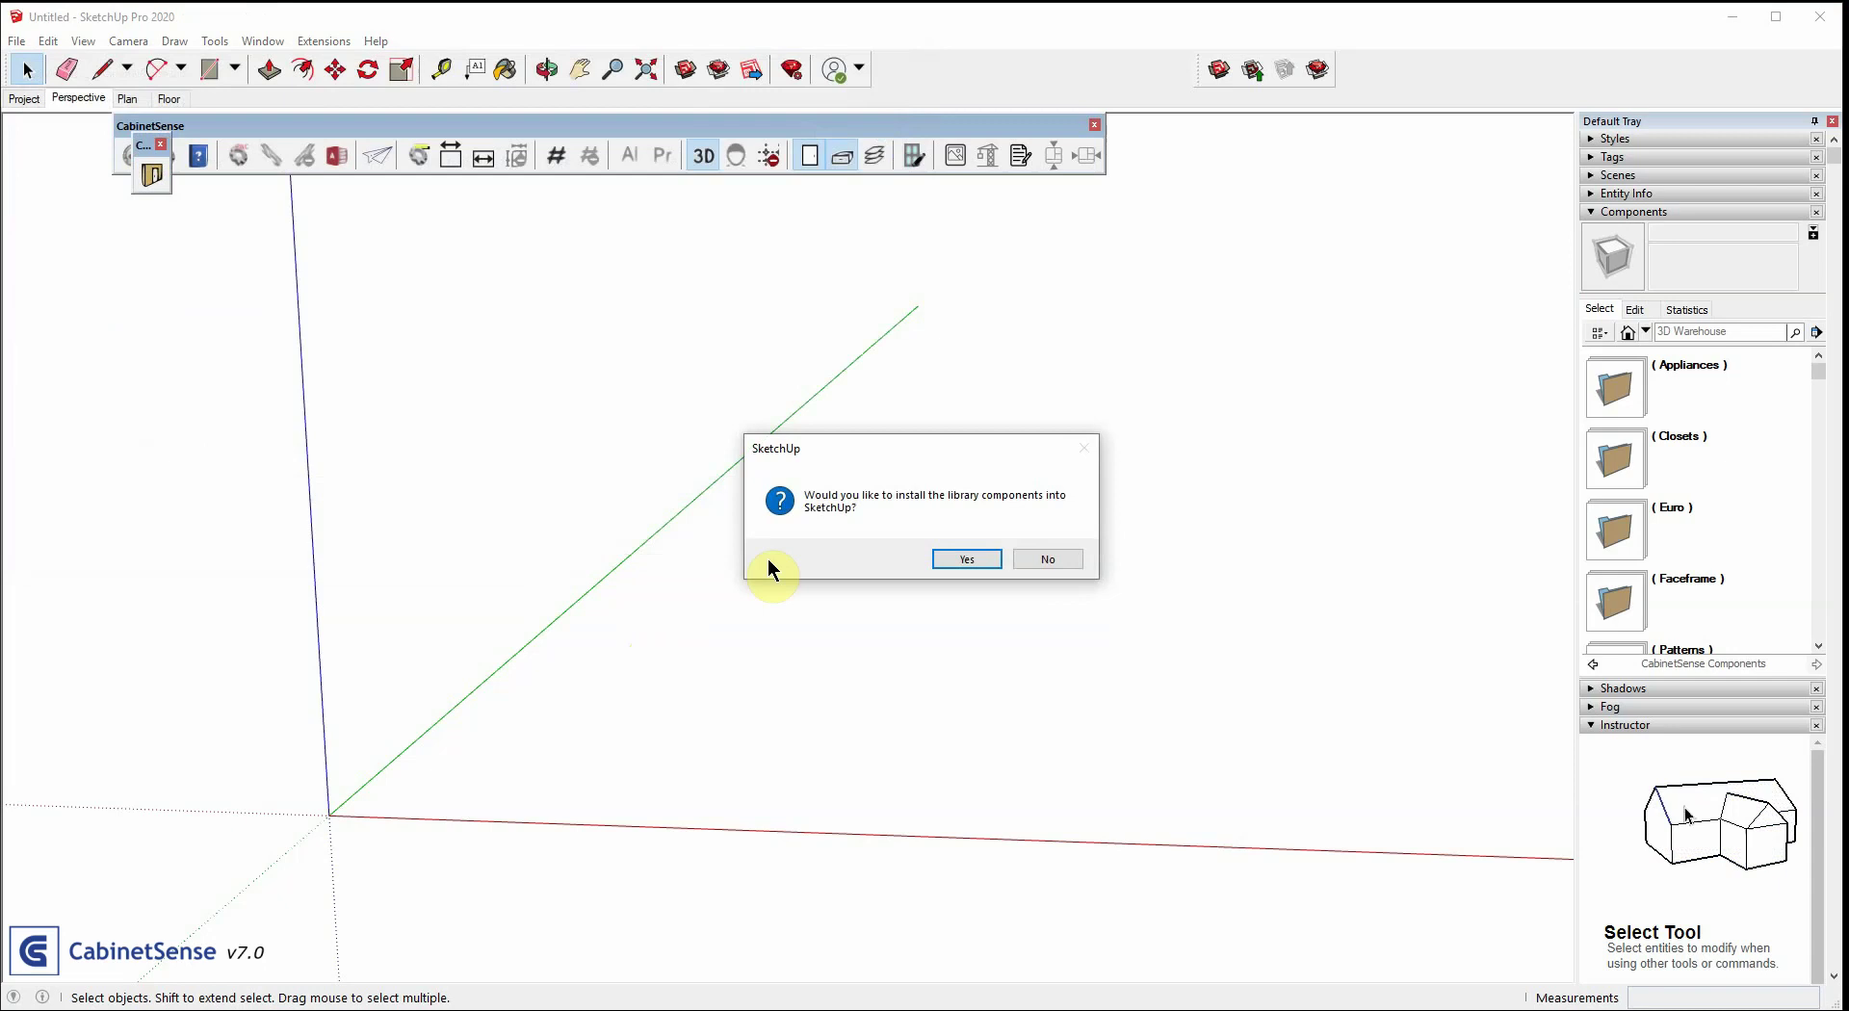
Install the library components, dismiss the confirmations, and verify the new (local copy) (2) collection
{"action": "left_click", "coordinate": [958, 557]}
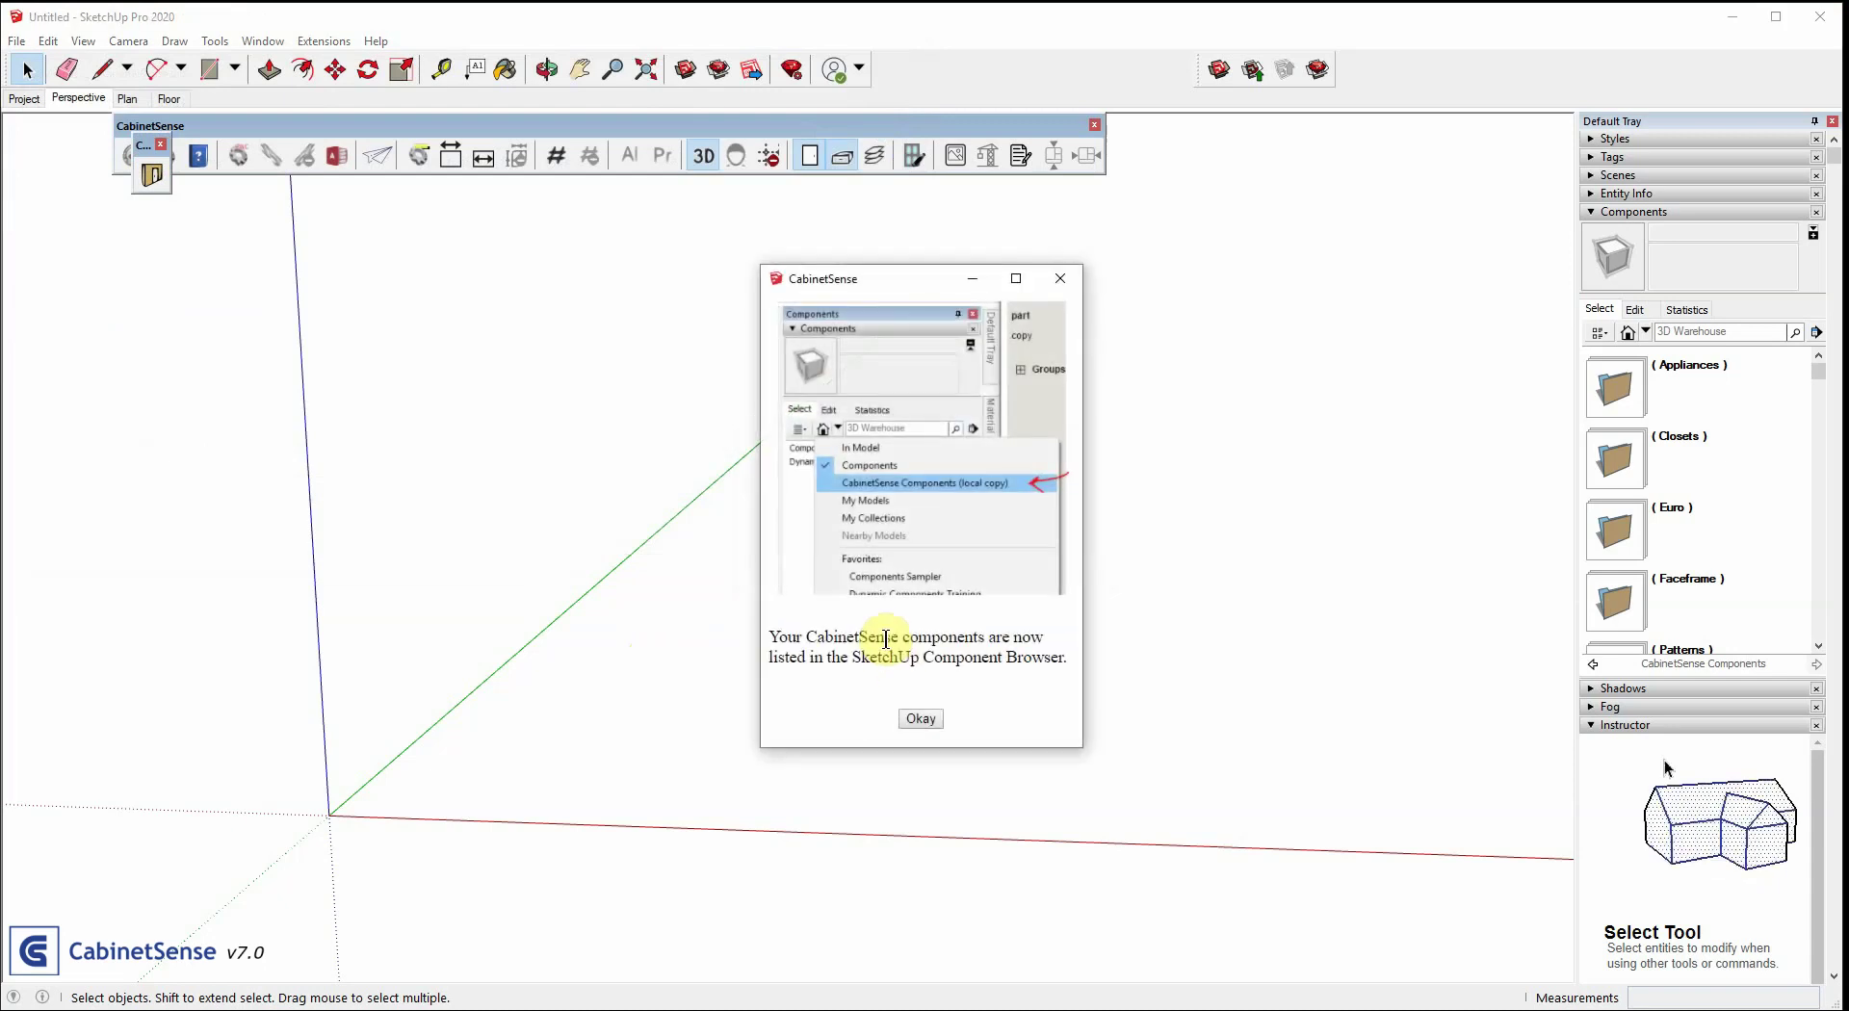
{"action": "left_click", "coordinate": [913, 721]}
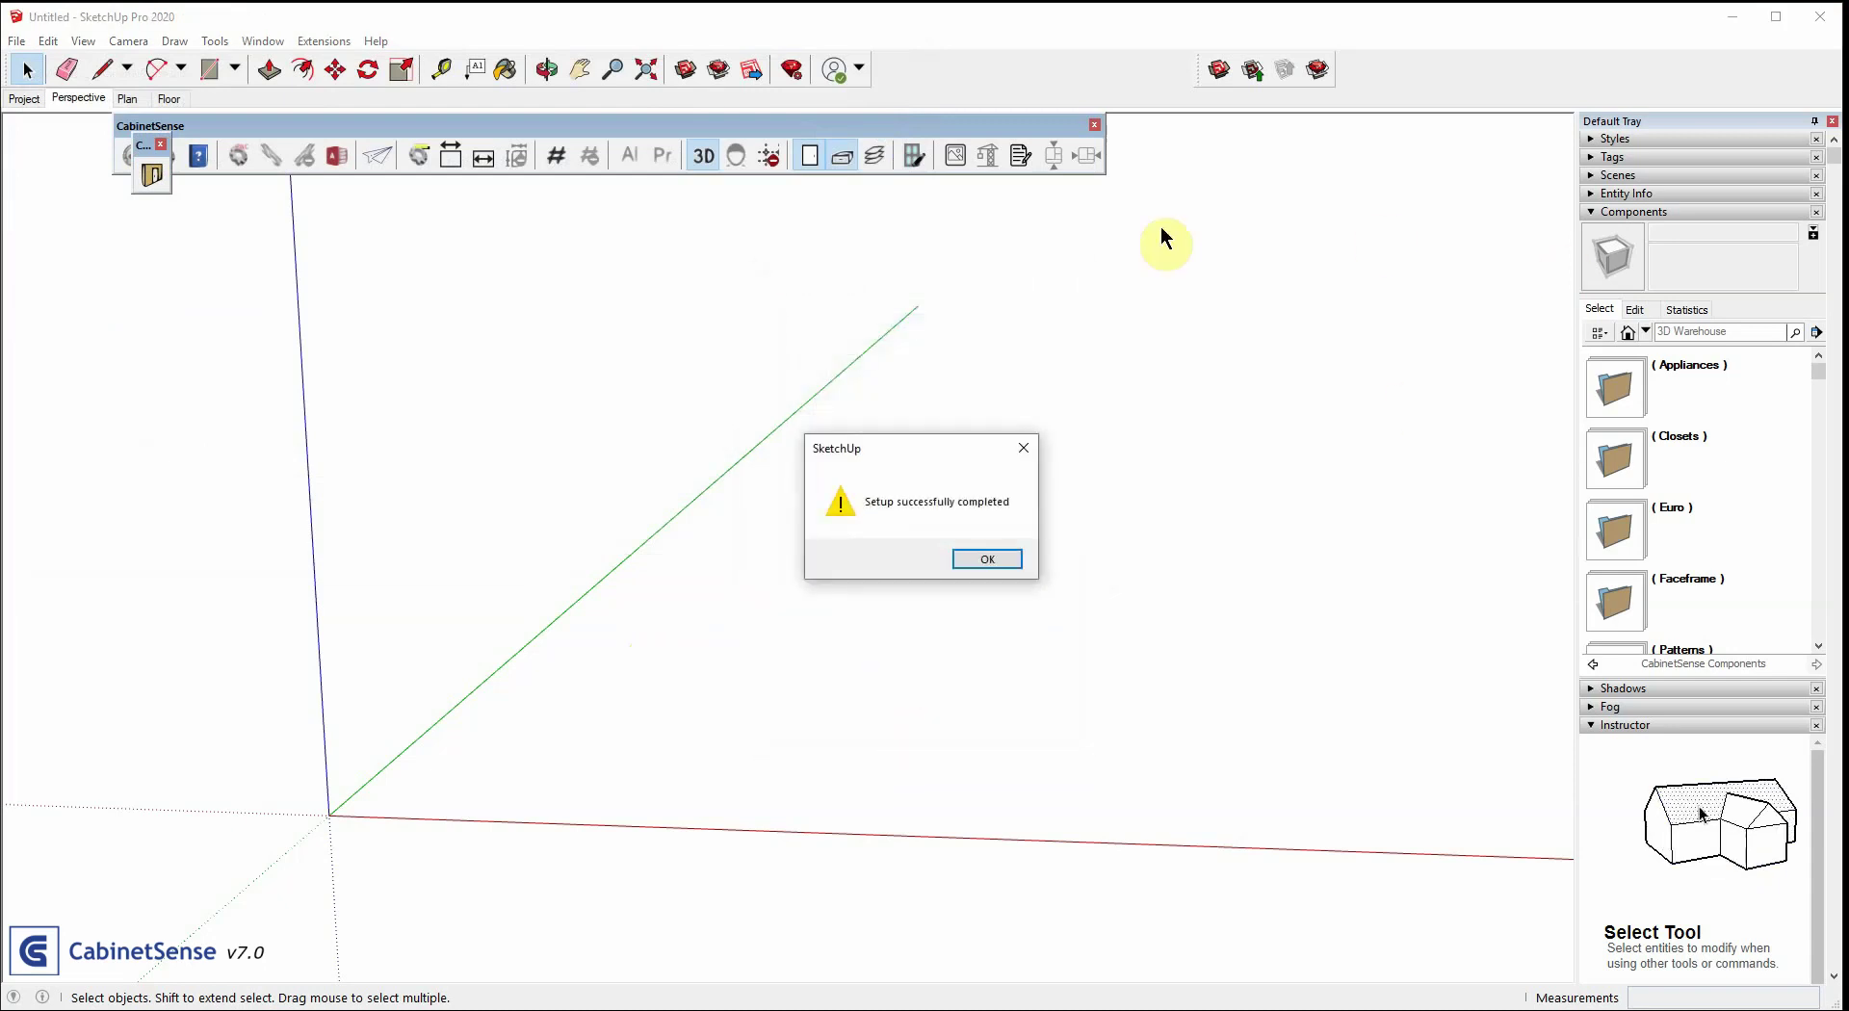
{"action": "left_click", "coordinate": [973, 568]}
{"action": "left_click", "coordinate": [1644, 332]}
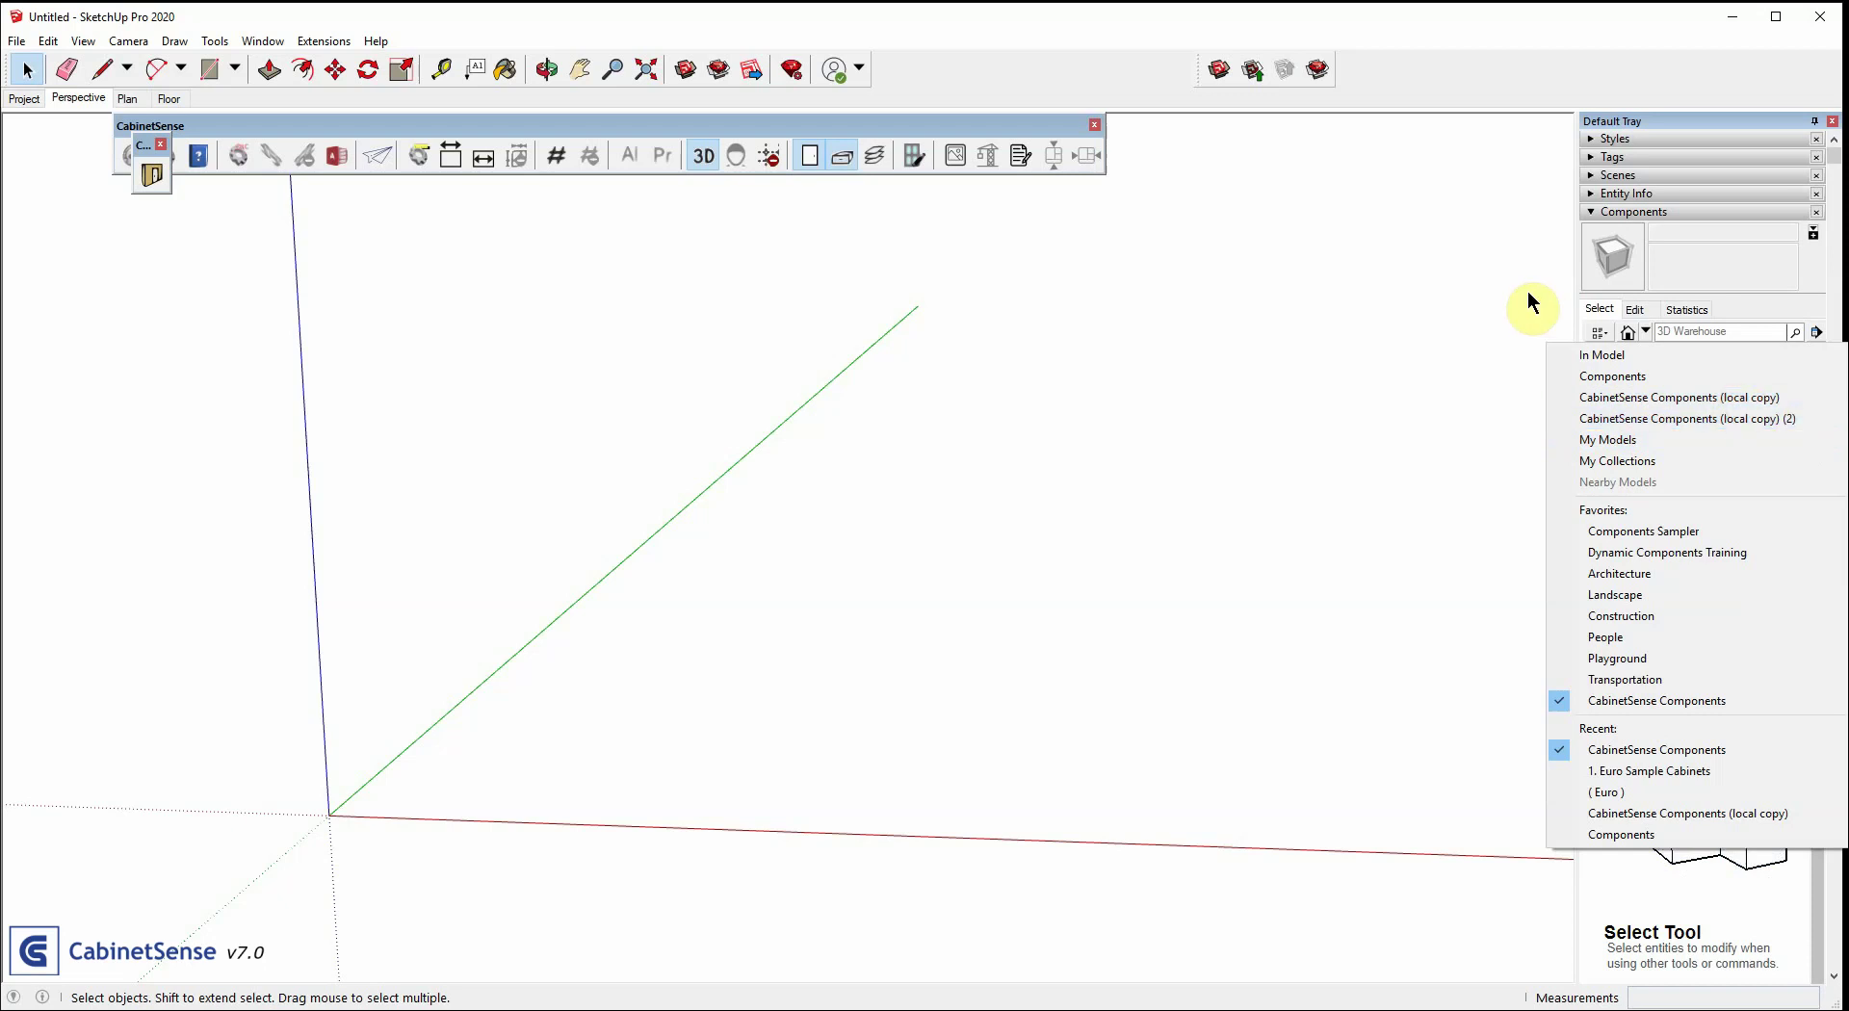
{"action": "left_click", "coordinate": [1480, 274]}
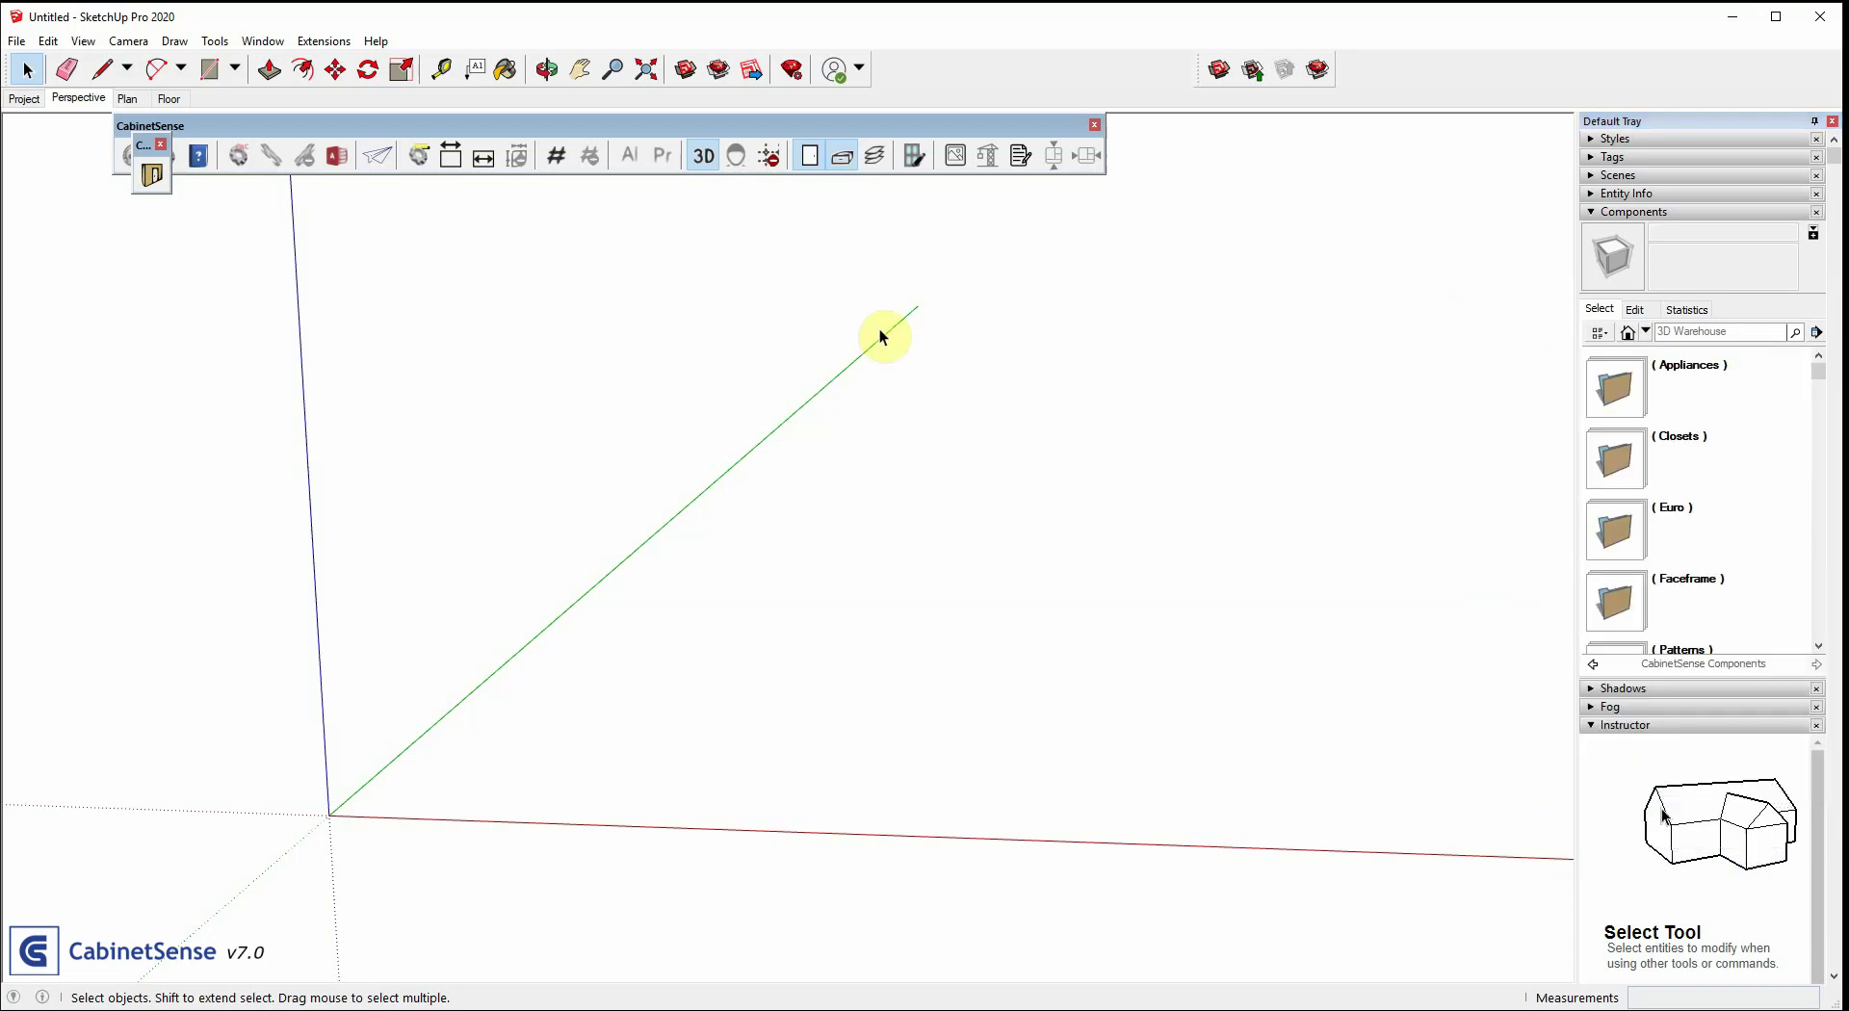